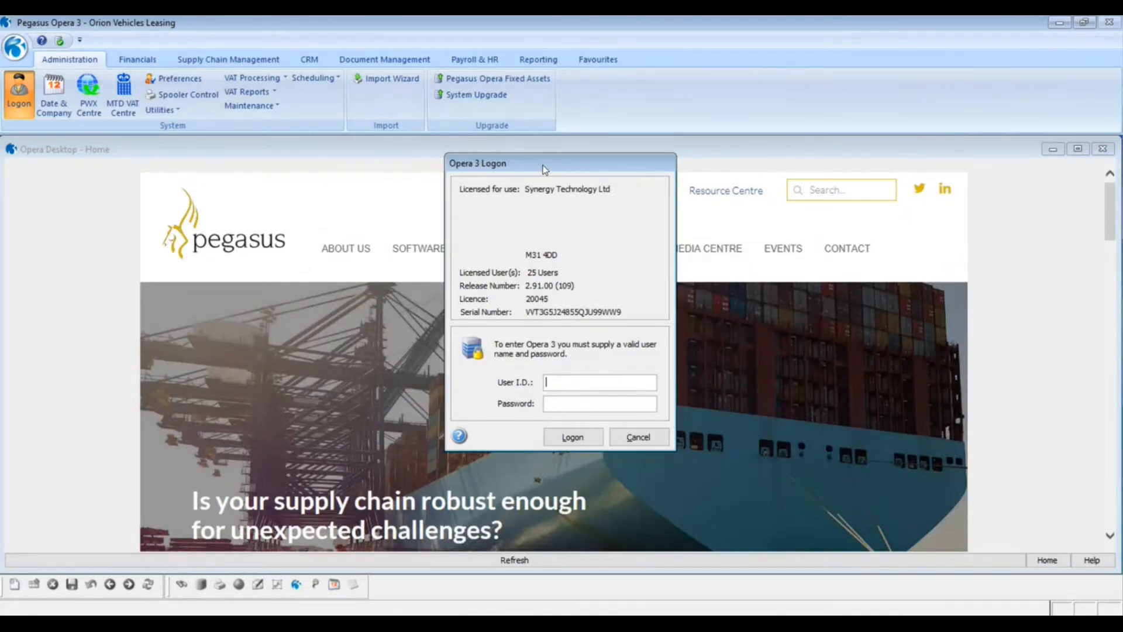
# Log on with the user ID USER and a blank password, and close the Opera Desktop home page.
pyautogui.write('USER')
pyautogui.press('Tab')
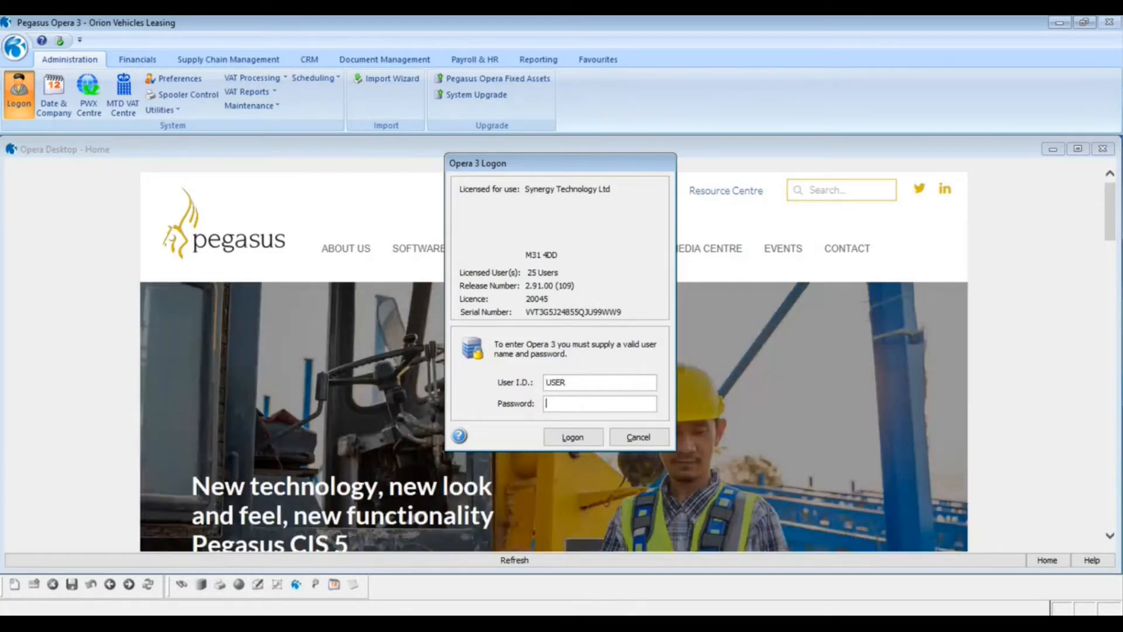
pyautogui.press('Tab')
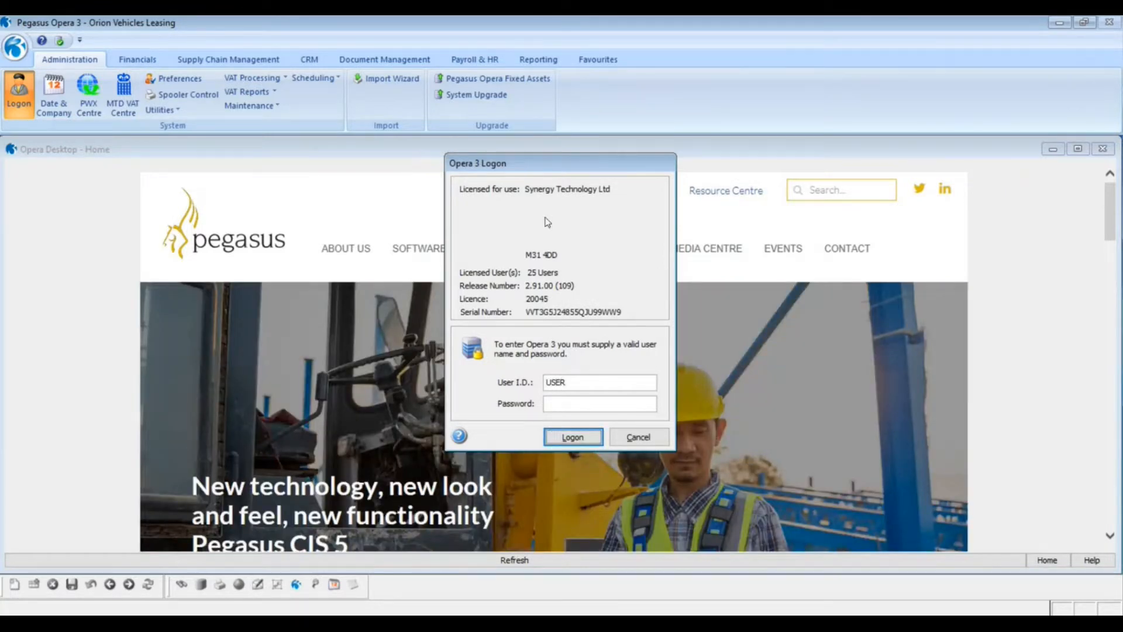
pyautogui.click(586, 436)
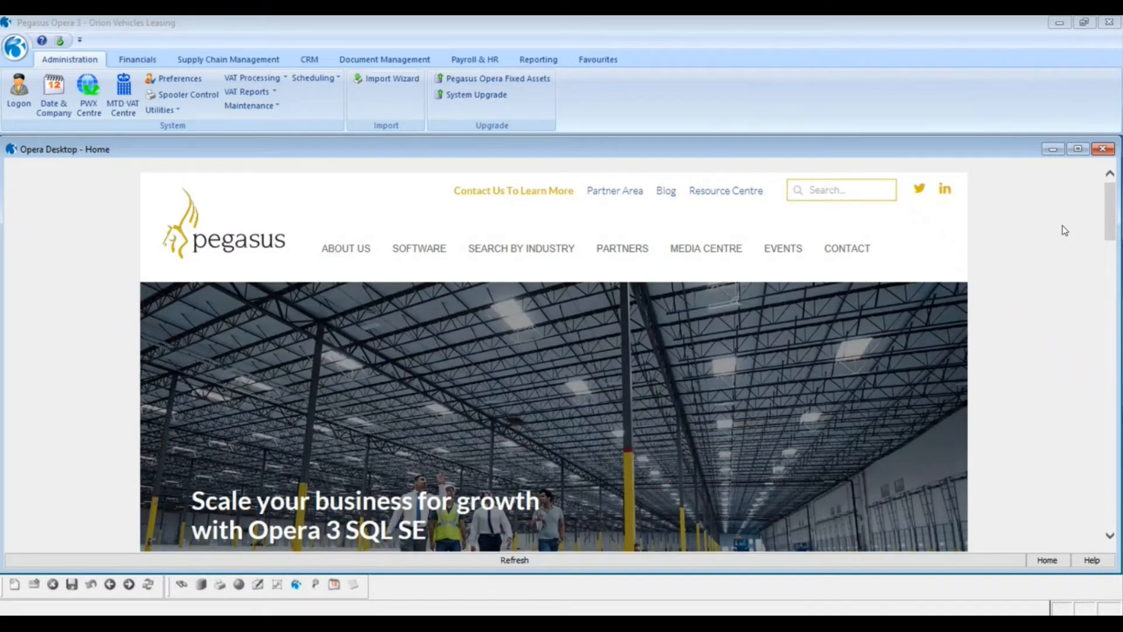
pyautogui.click(1103, 149)
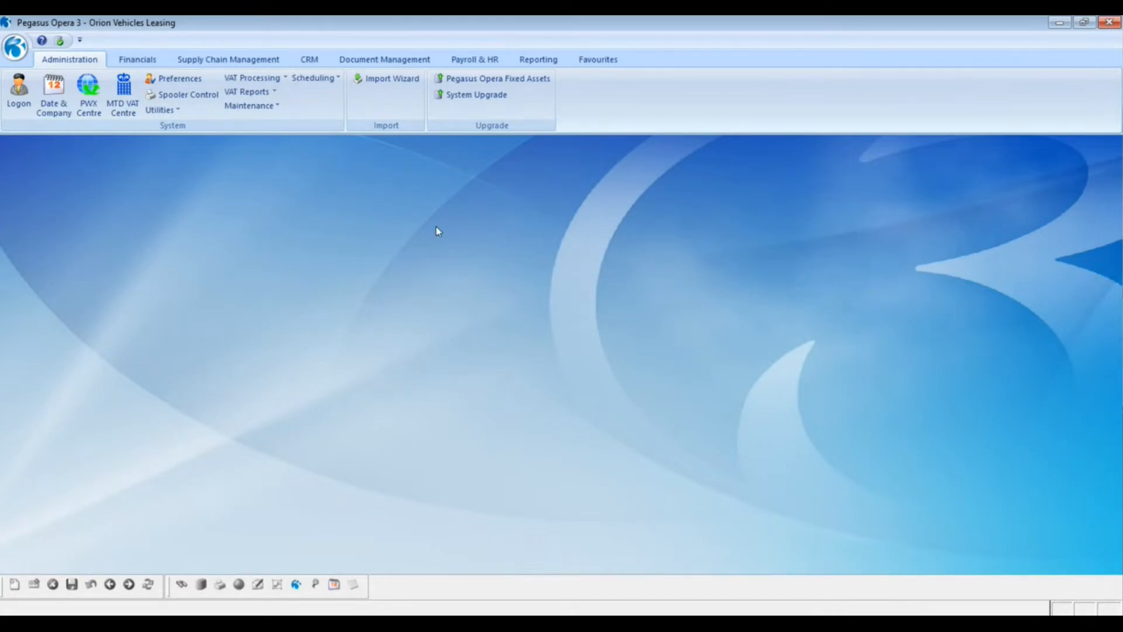
# Open Sales Processing and review all transactions behind the current balance of Adams Light Engineering Ltd.
pyautogui.click(138, 59)
pyautogui.click(28, 114)
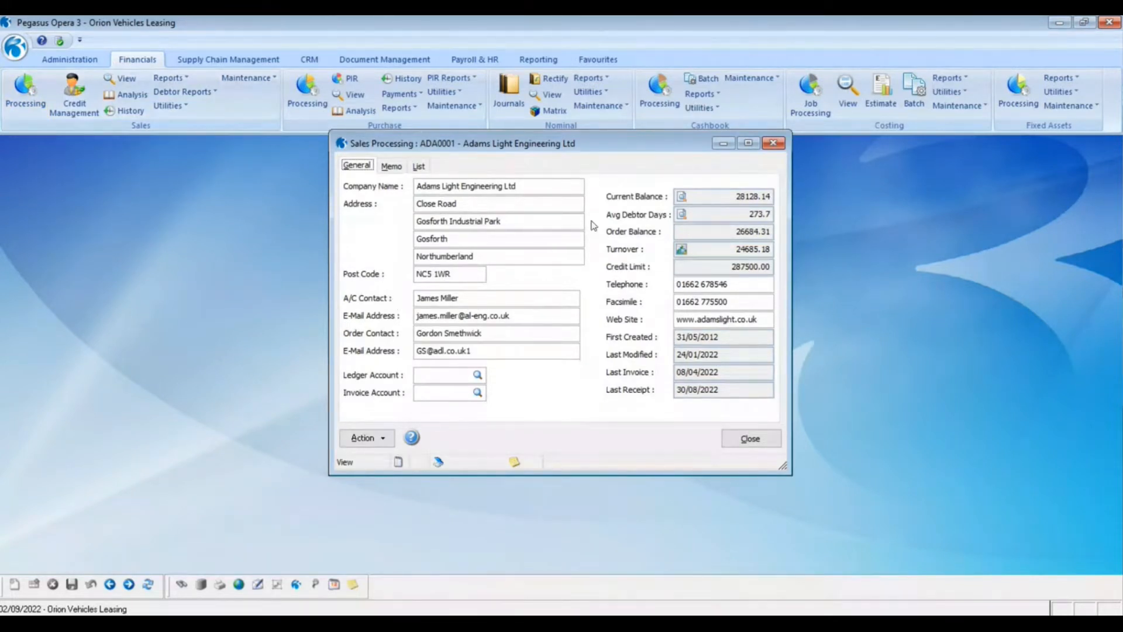
pyautogui.click(682, 197)
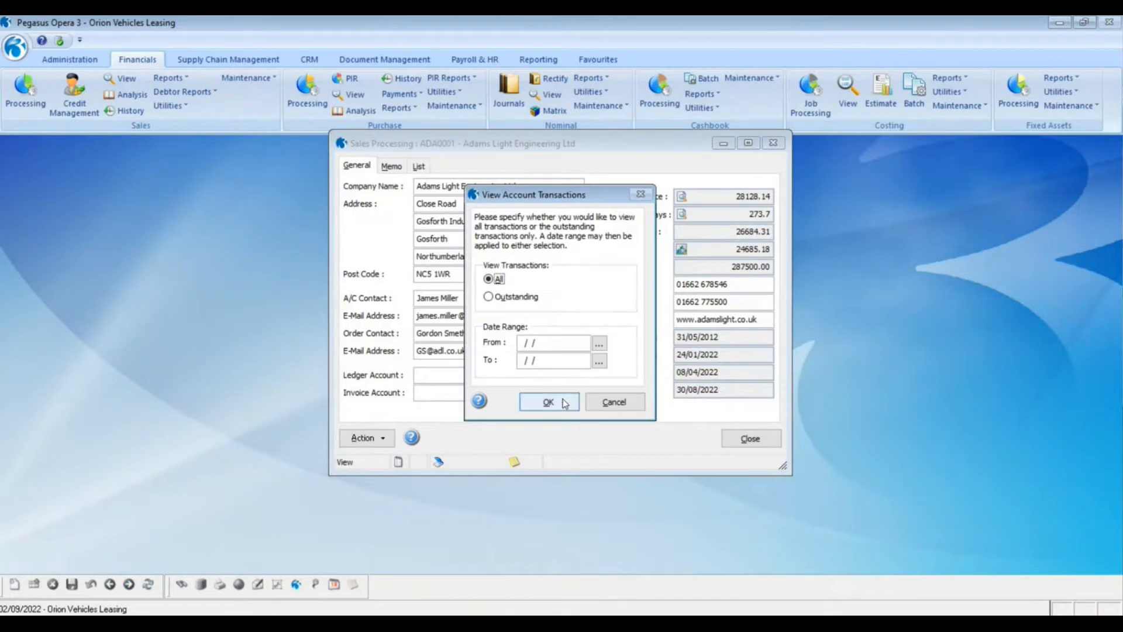
pyautogui.click(564, 403)
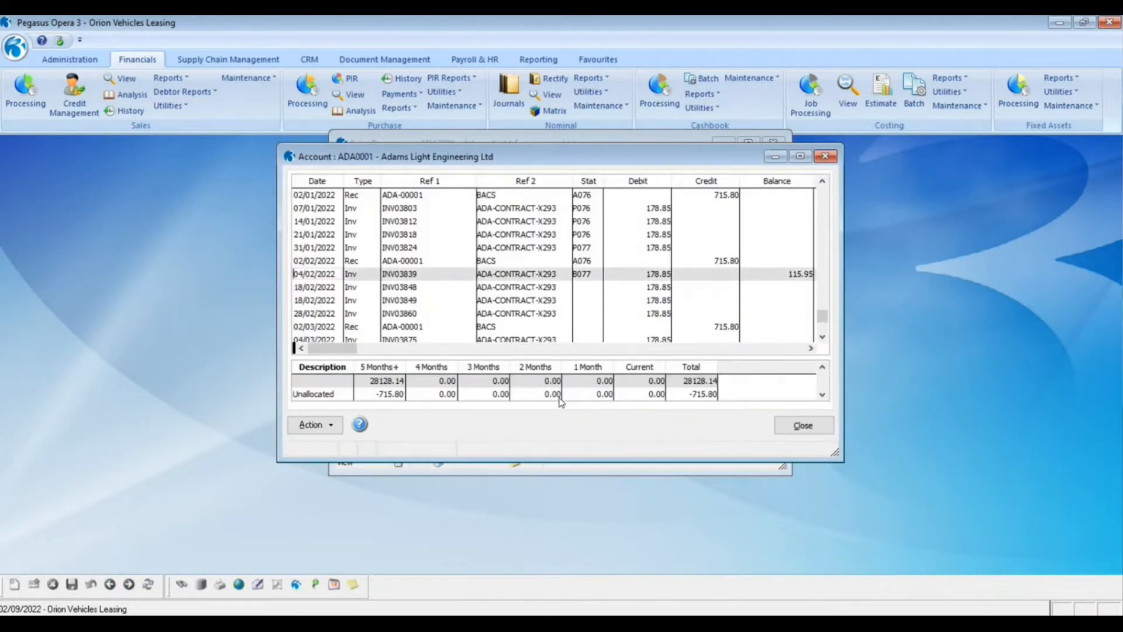
pyautogui.scroll(5, 561, 275)
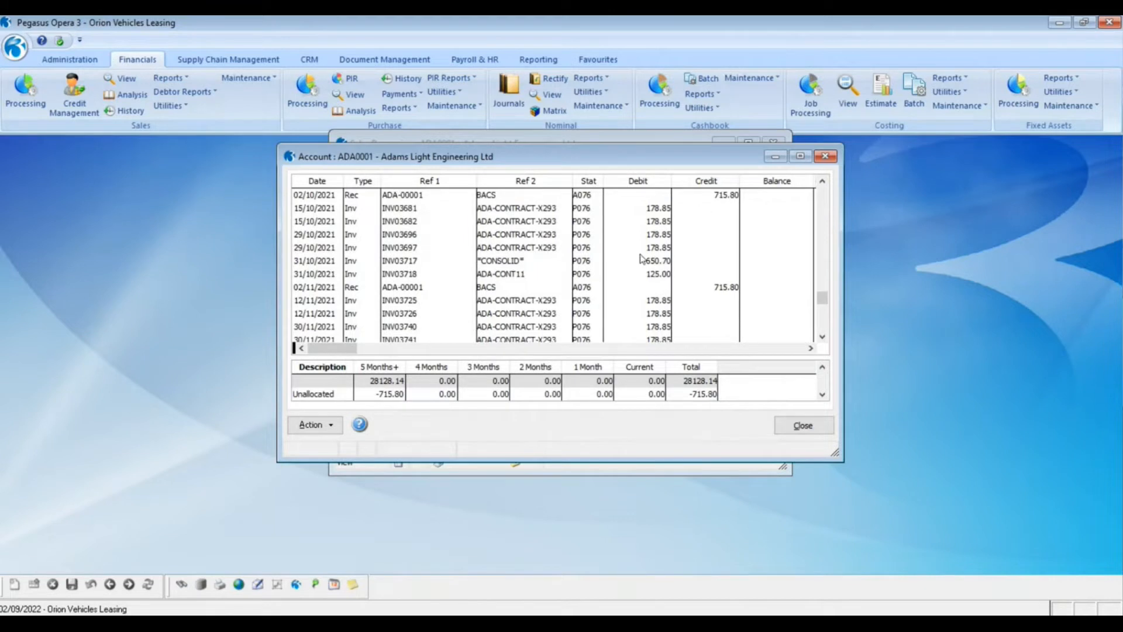
pyautogui.click(627, 235)
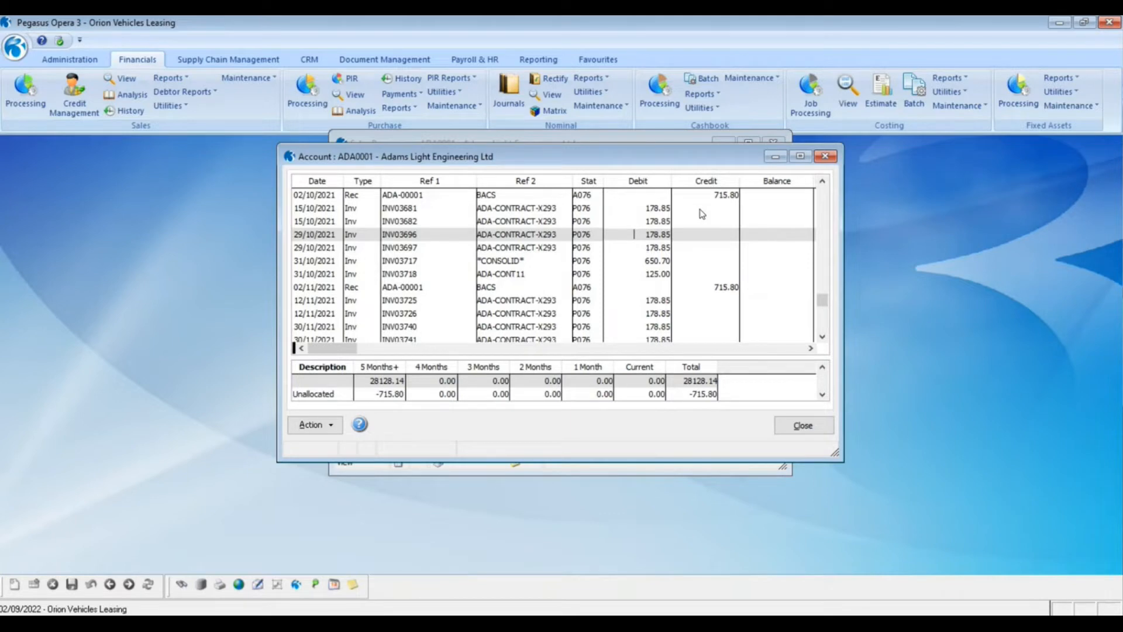
pyautogui.click(801, 425)
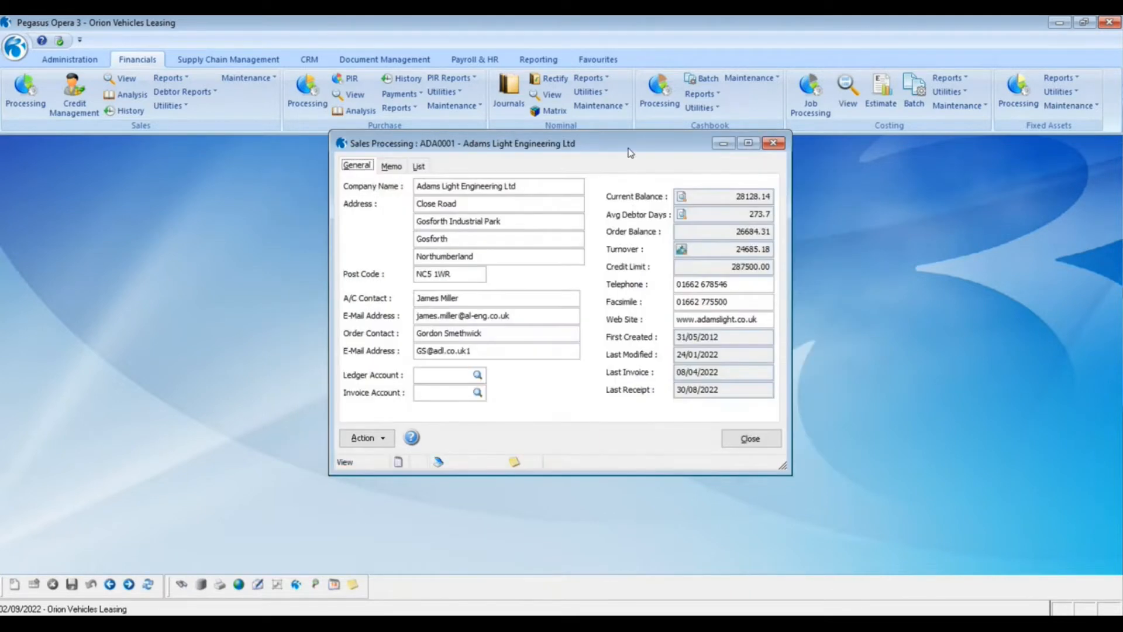
# Enlarge and move the Sales Processing window, and close and reopen it to check its default size.
pyautogui.moveTo(649, 148); pyautogui.dragTo(596, 183)
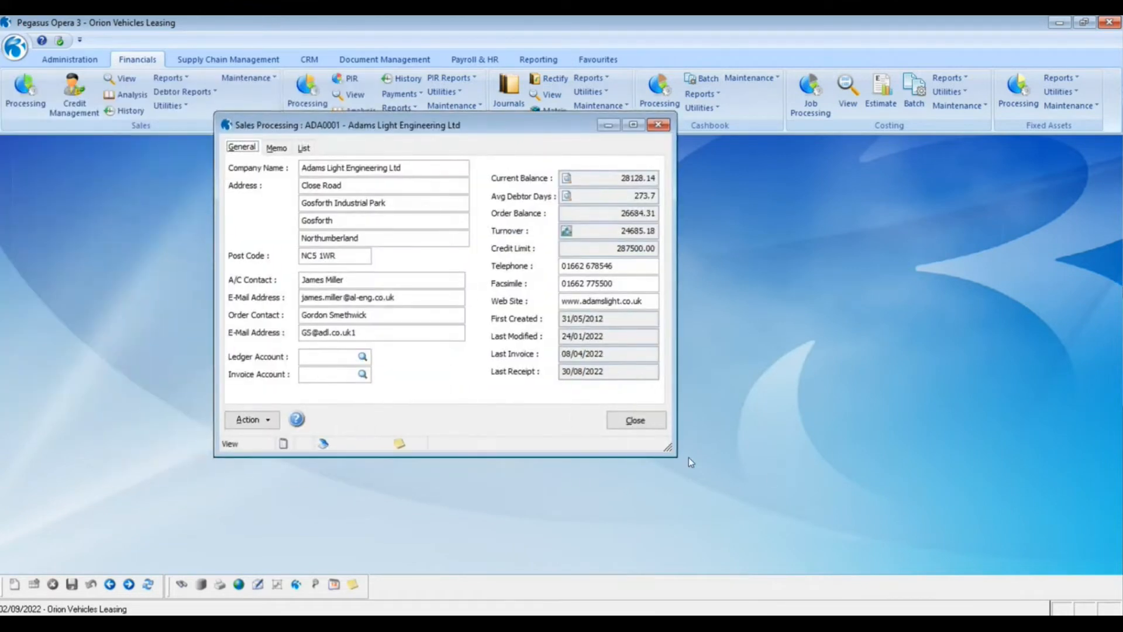
pyautogui.moveTo(677, 455); pyautogui.dragTo(1056, 544)
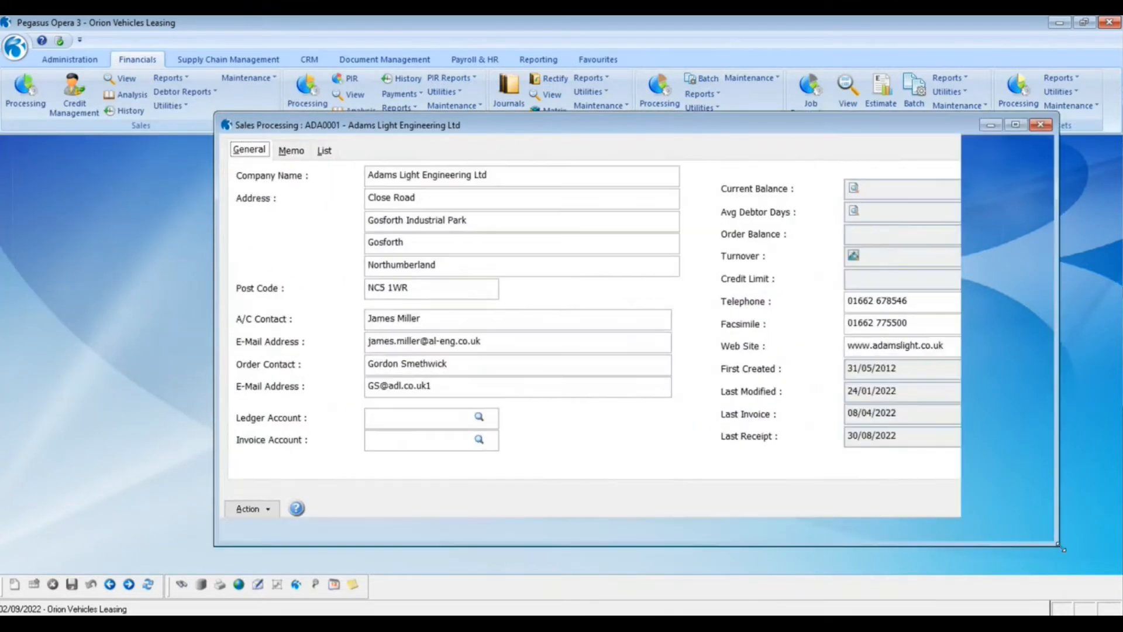
pyautogui.moveTo(767, 126); pyautogui.dragTo(601, 120)
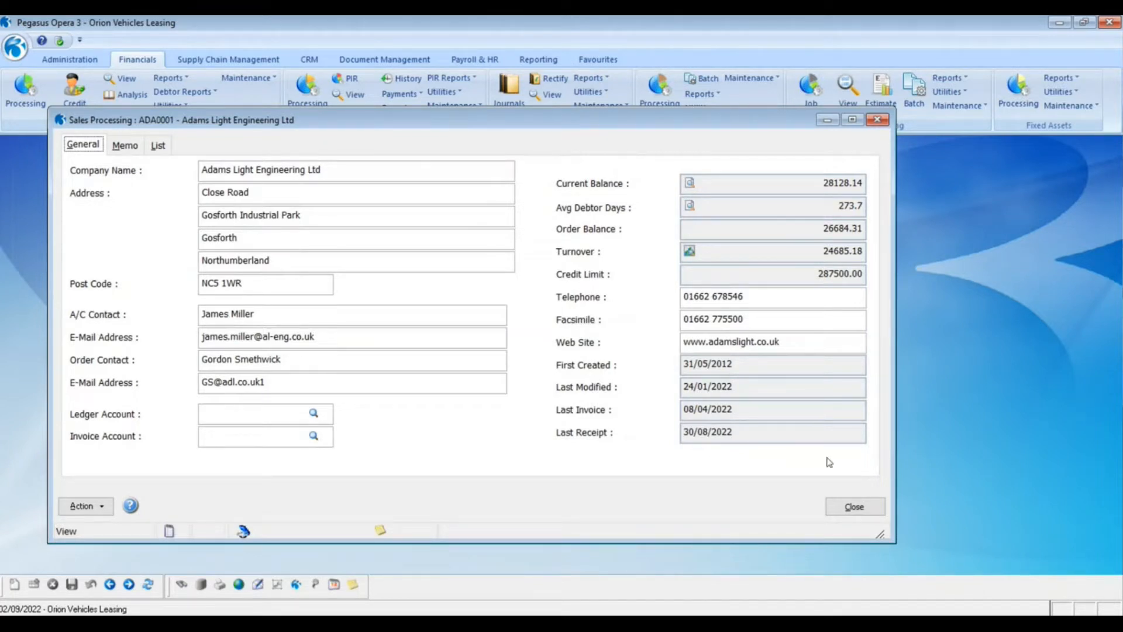
pyautogui.click(853, 505)
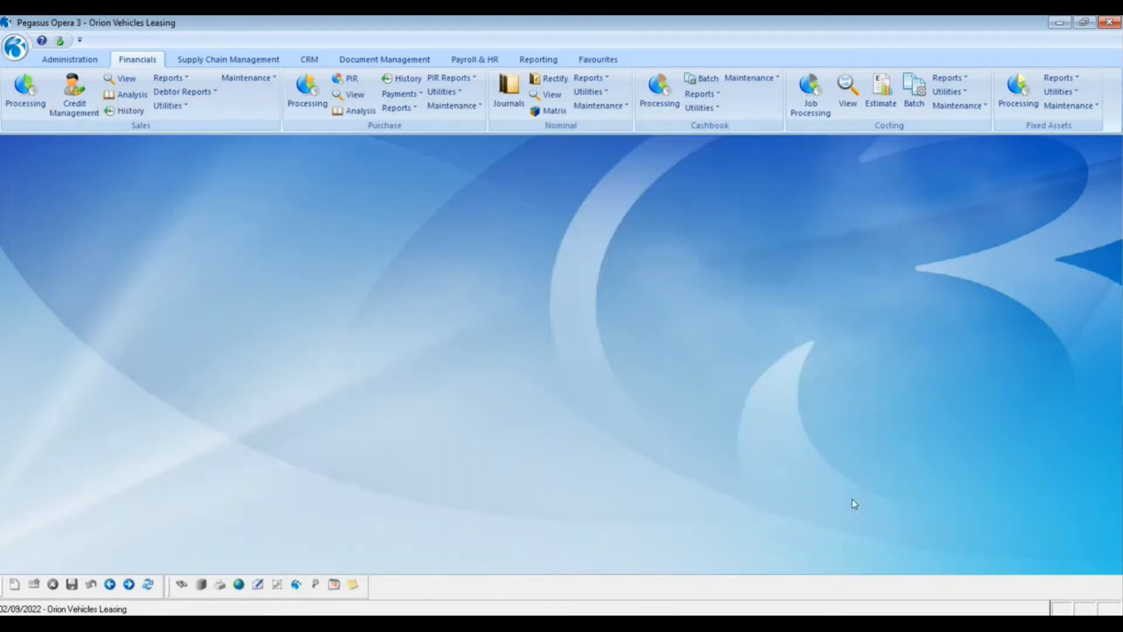
pyautogui.click(24, 98)
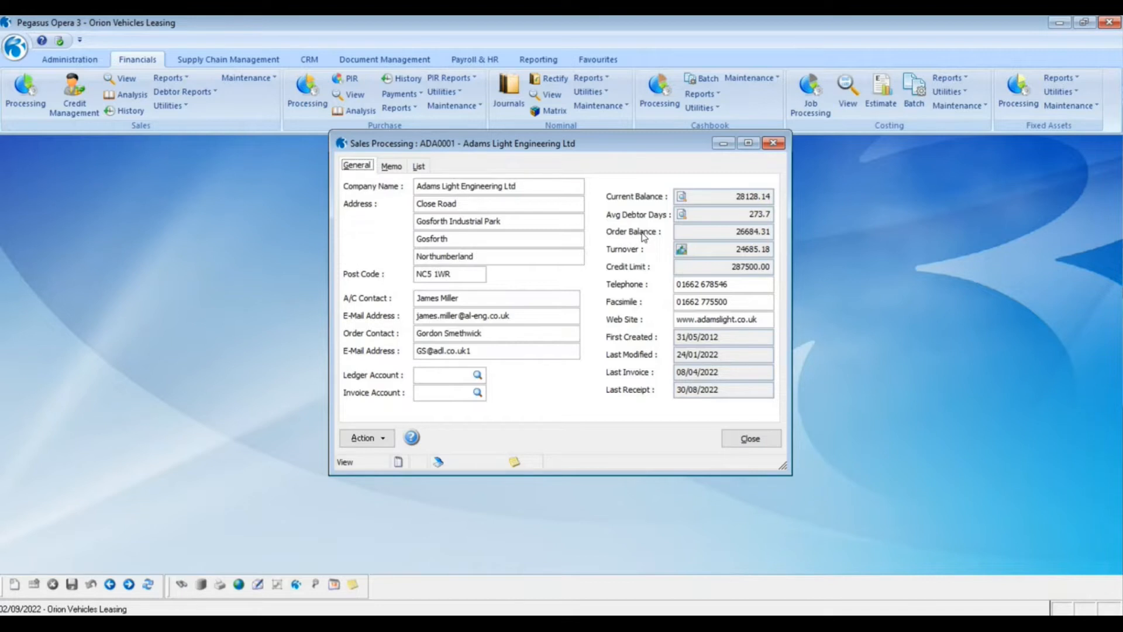
pyautogui.click(751, 439)
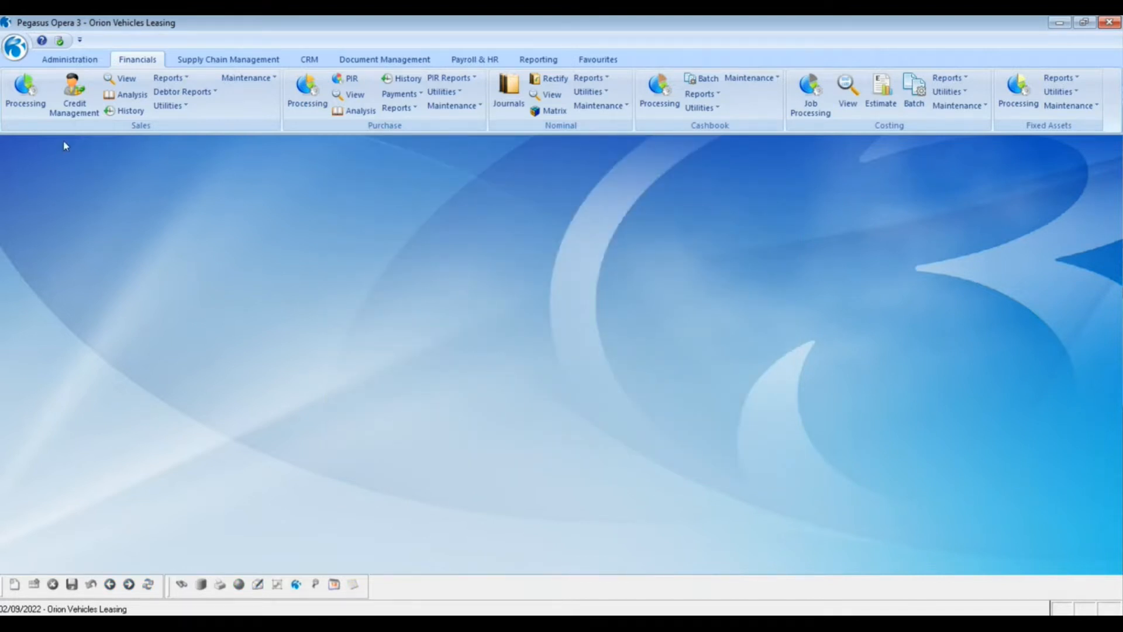
# Check which companies are available in the Date & Company settings, keeping company Z, Orion Vehicles Leasing.
pyautogui.click(15, 47)
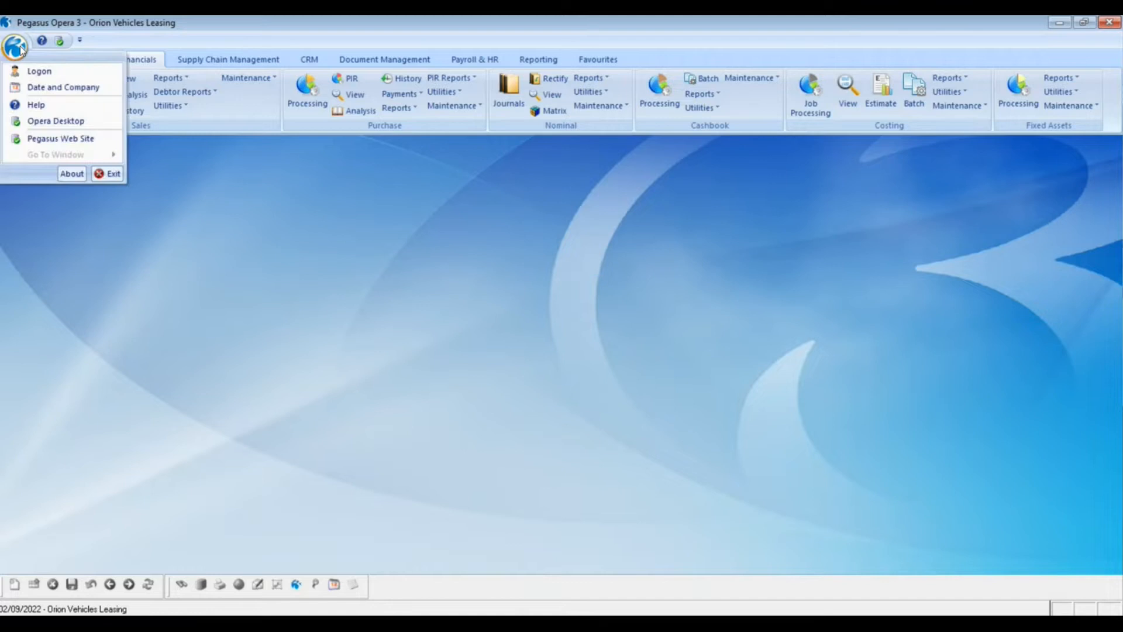
pyautogui.click(43, 90)
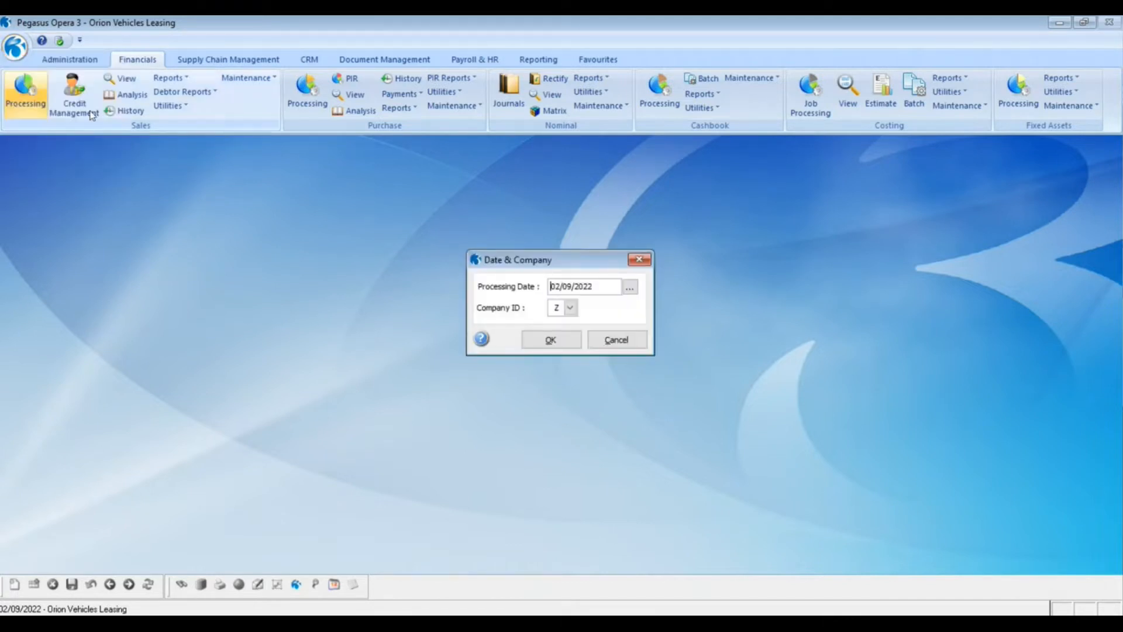
pyautogui.click(575, 305)
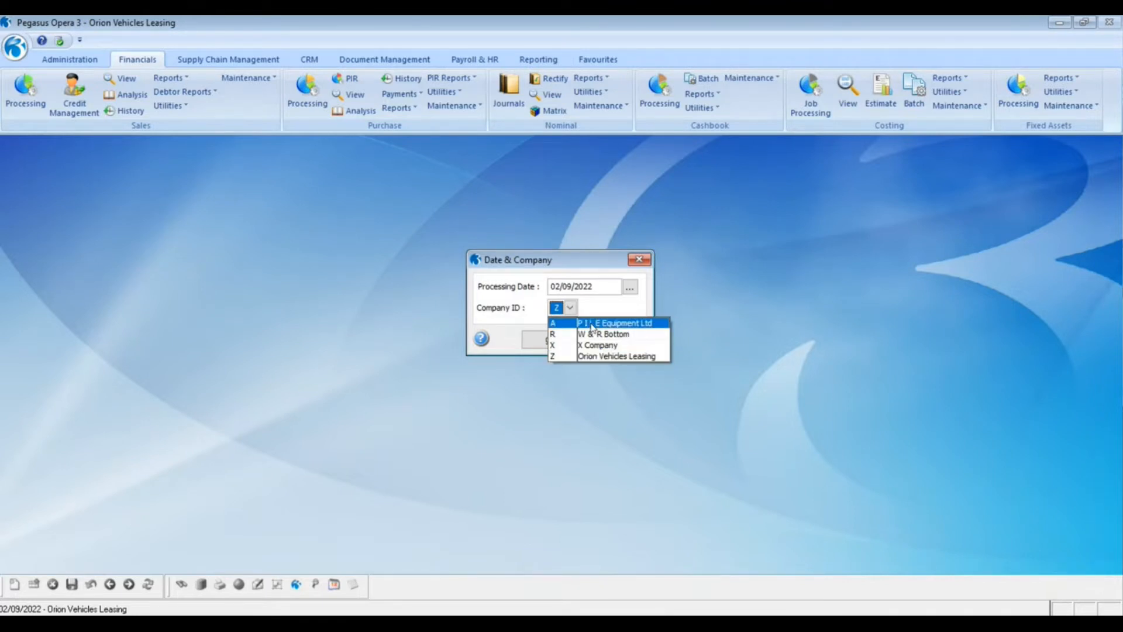
pyautogui.click(620, 407)
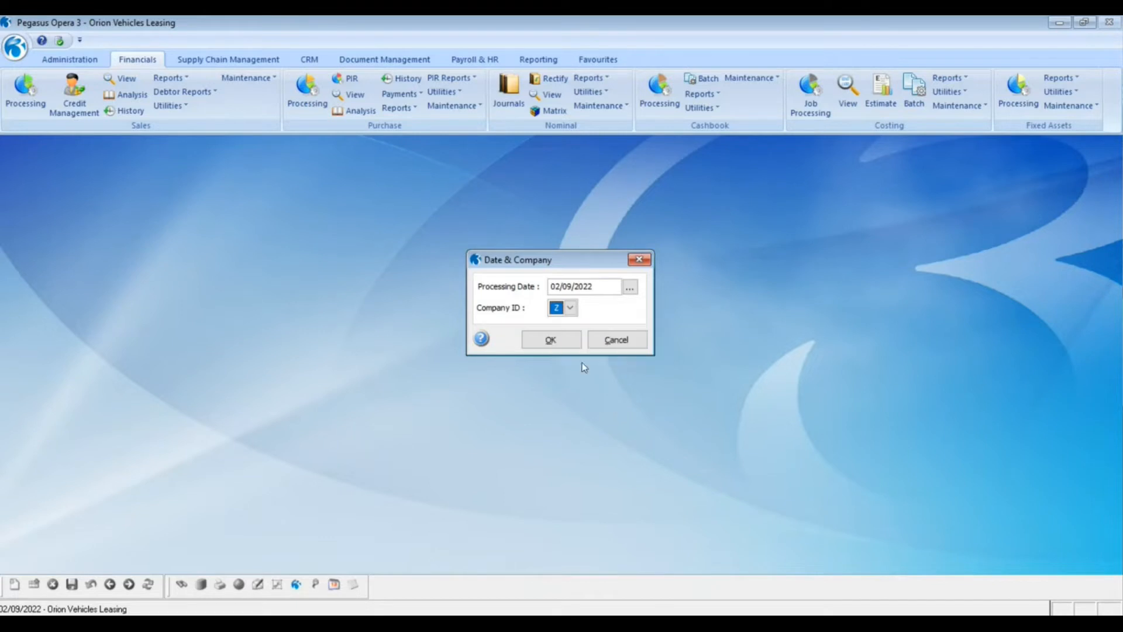
pyautogui.click(572, 342)
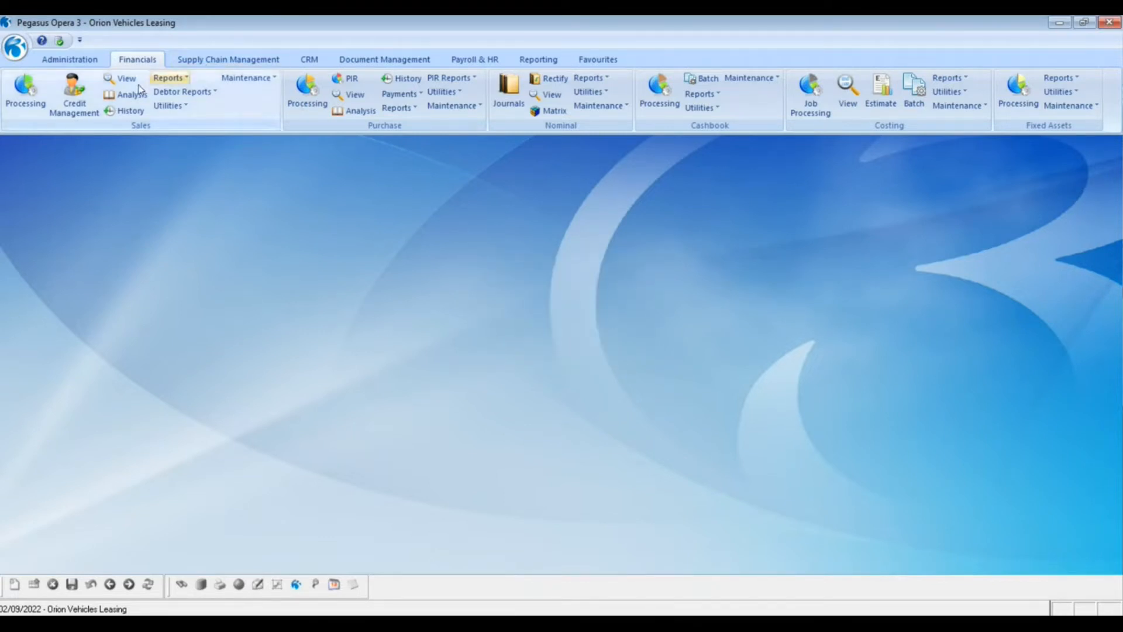
# Switch the active company to A, P I L E Equipment Ltd.
pyautogui.click(14, 47)
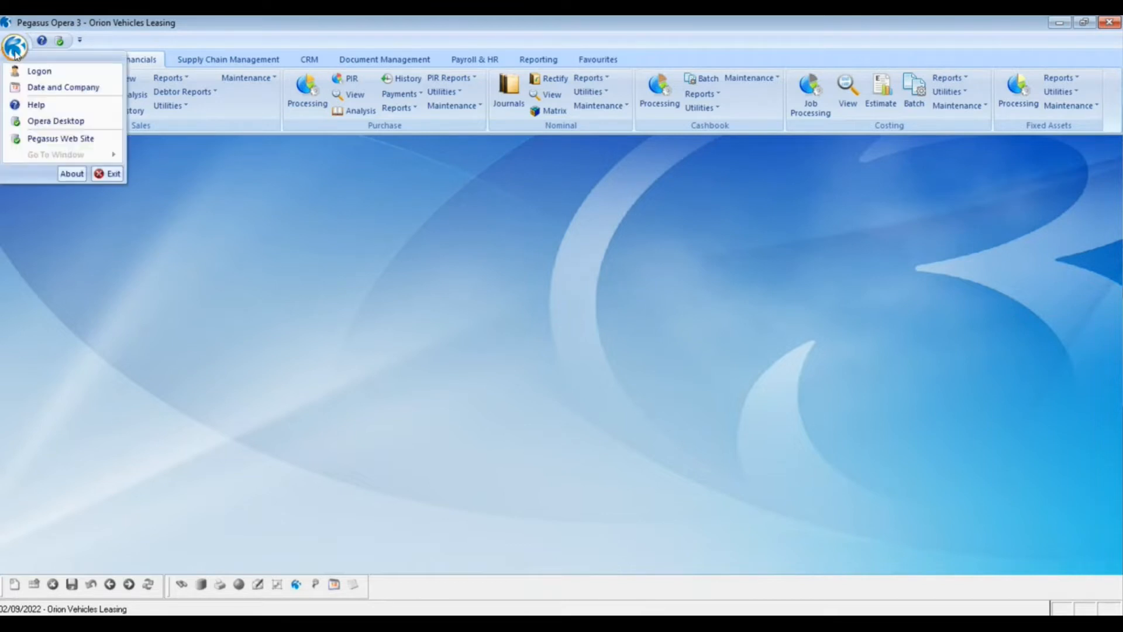
pyautogui.click(41, 87)
pyautogui.click(572, 310)
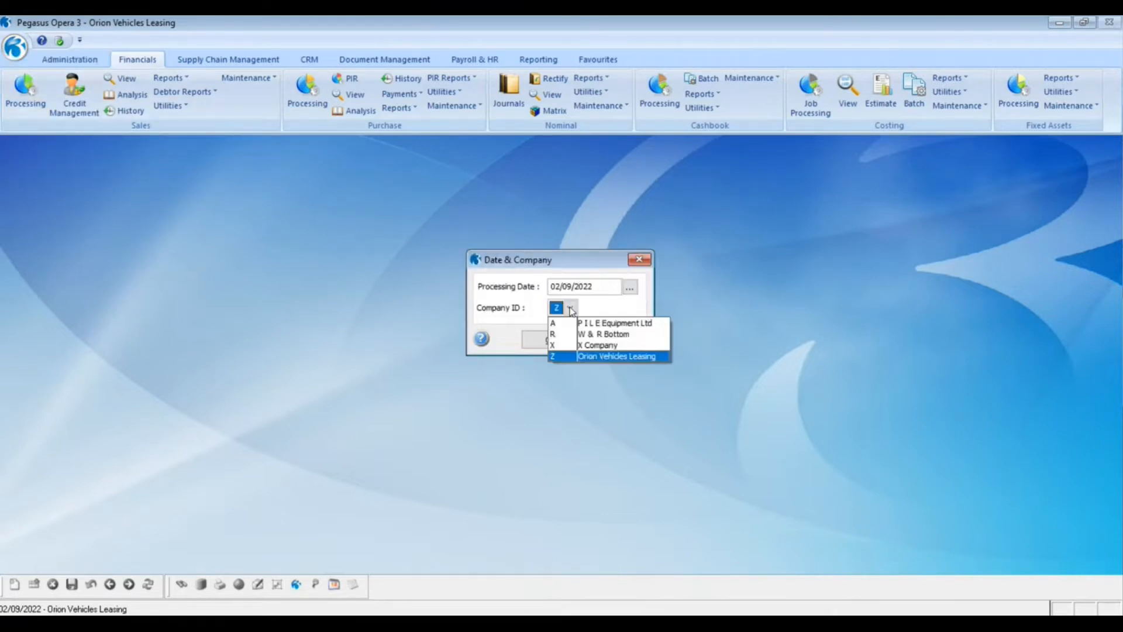
pyautogui.click(579, 319)
pyautogui.click(562, 339)
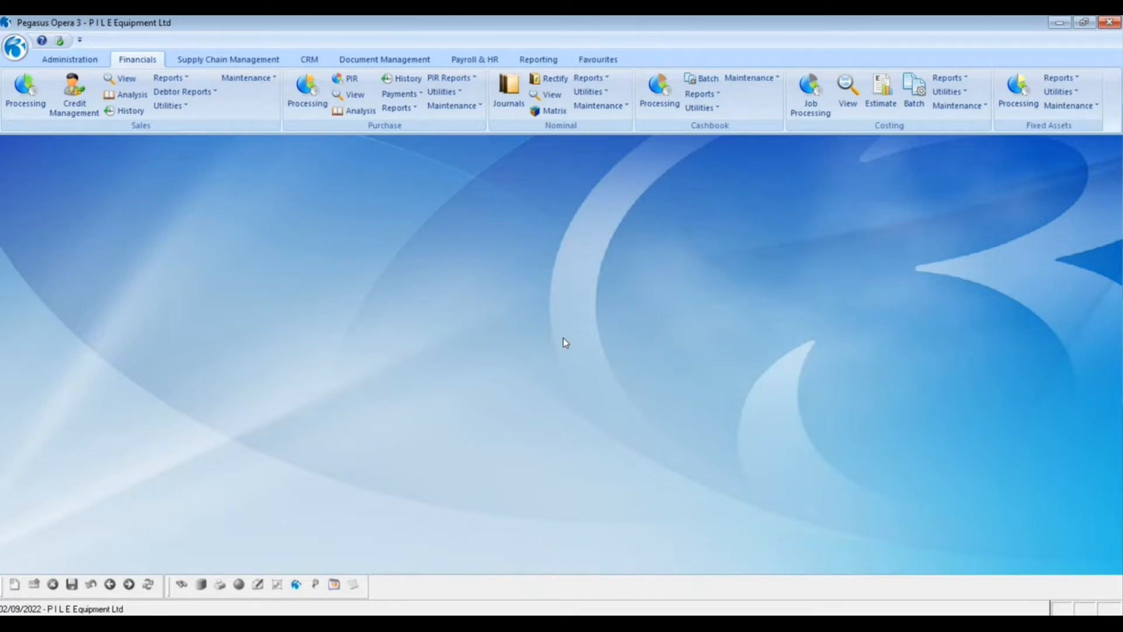
# Enable Match Any Word and Ignore Case in the Sales Processing account search, and close the search without running it.
pyautogui.click(26, 88)
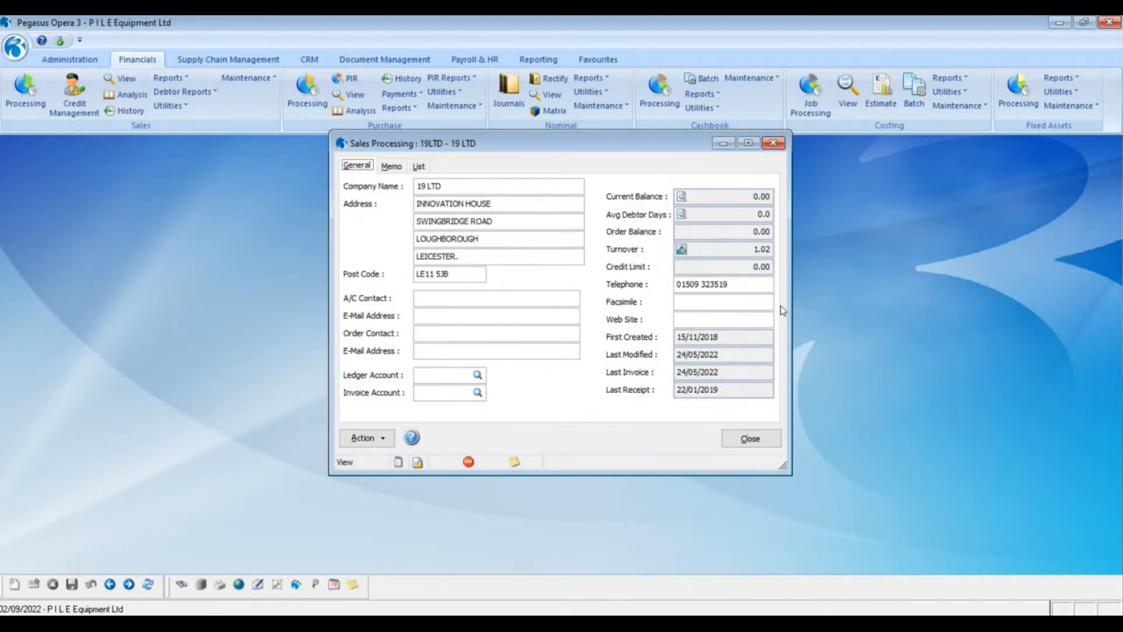
pyautogui.hotkey('ctrl', 'f')
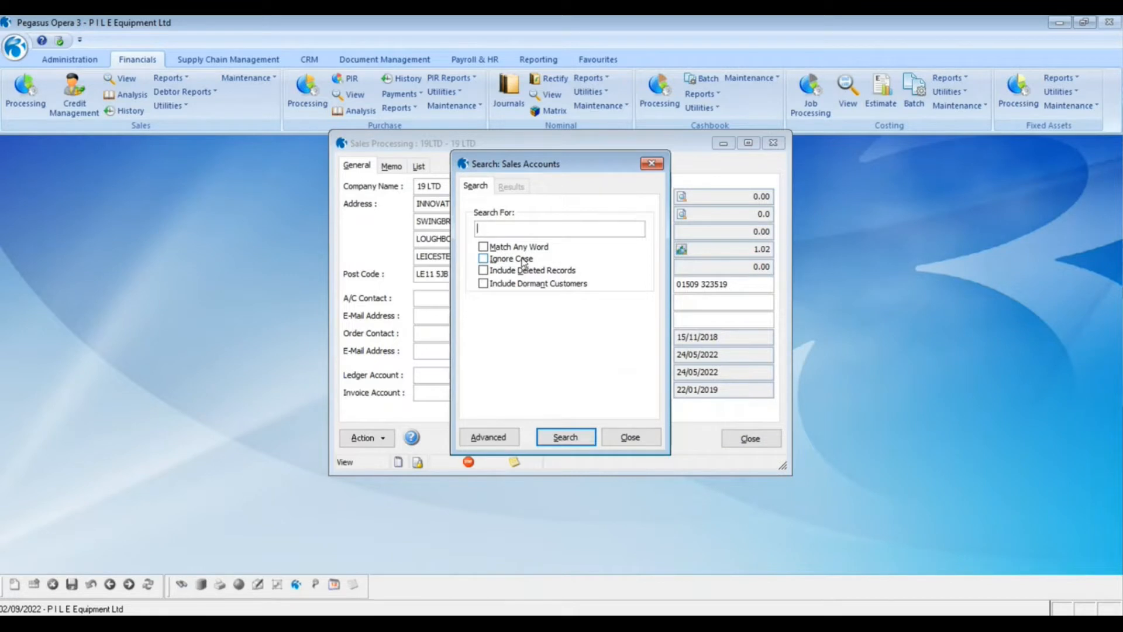
pyautogui.click(483, 248)
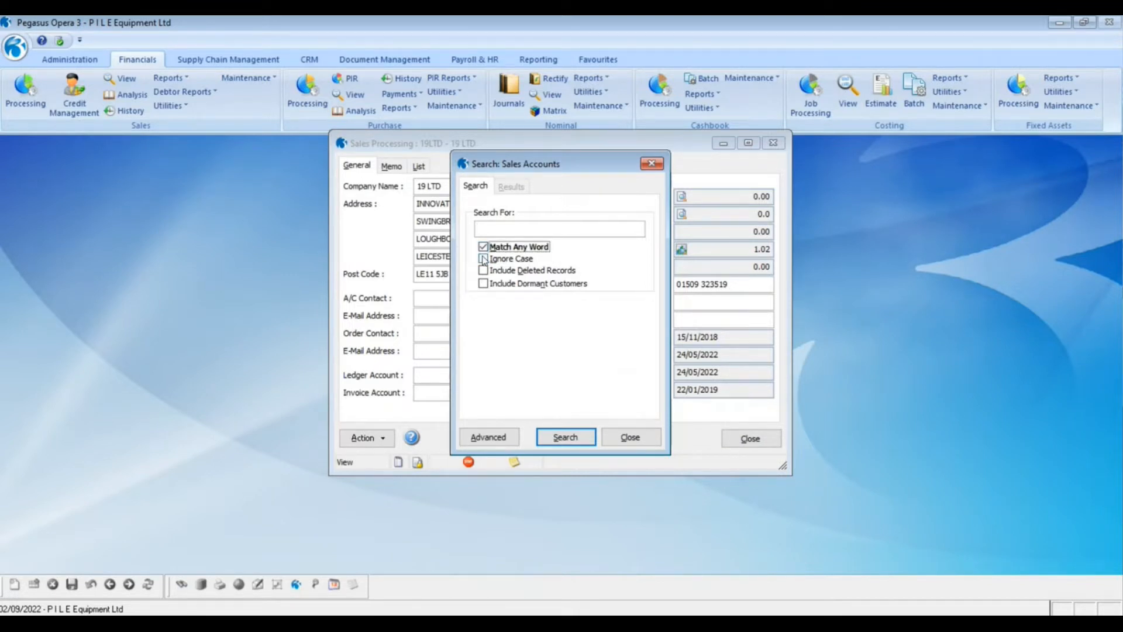
pyautogui.click(483, 259)
pyautogui.moveTo(549, 163); pyautogui.dragTo(669, 222)
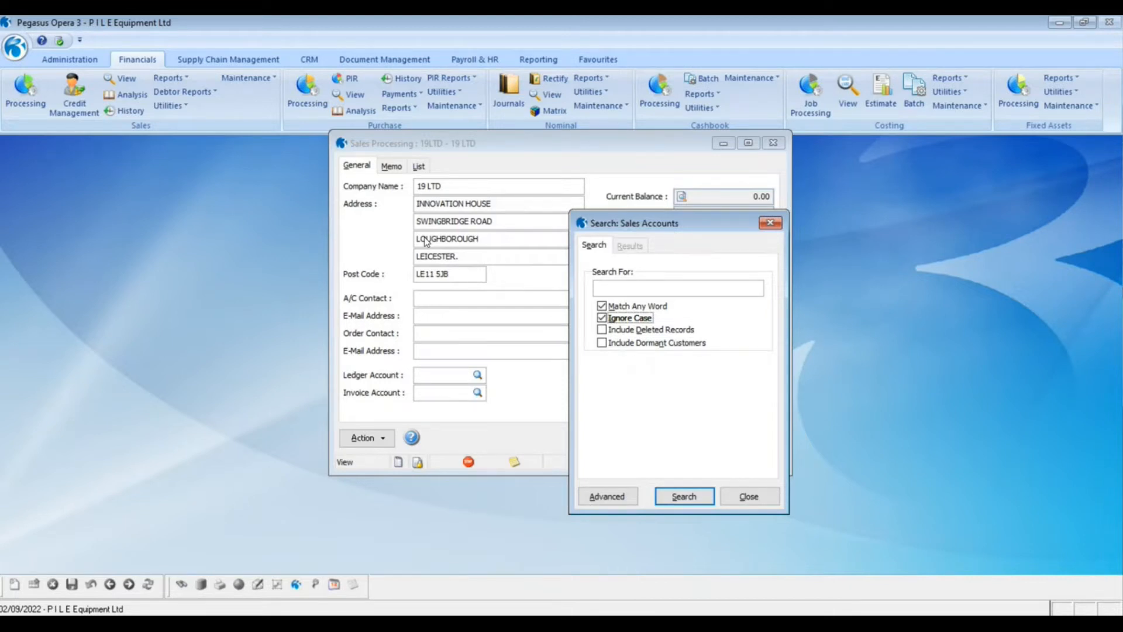
pyautogui.moveTo(678, 232); pyautogui.dragTo(583, 211)
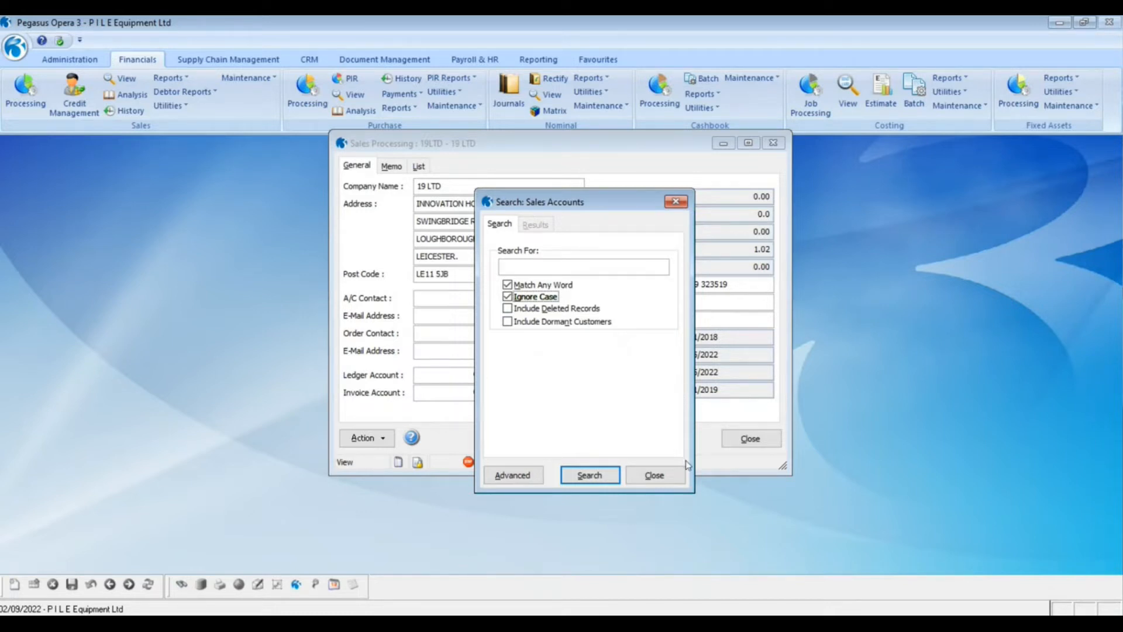
pyautogui.click(655, 473)
# Try to post an invoice for customer 19 LTD from Sales Processing, accepting GB as the customer's country.
pyautogui.moveTo(531, 145); pyautogui.dragTo(507, 76)
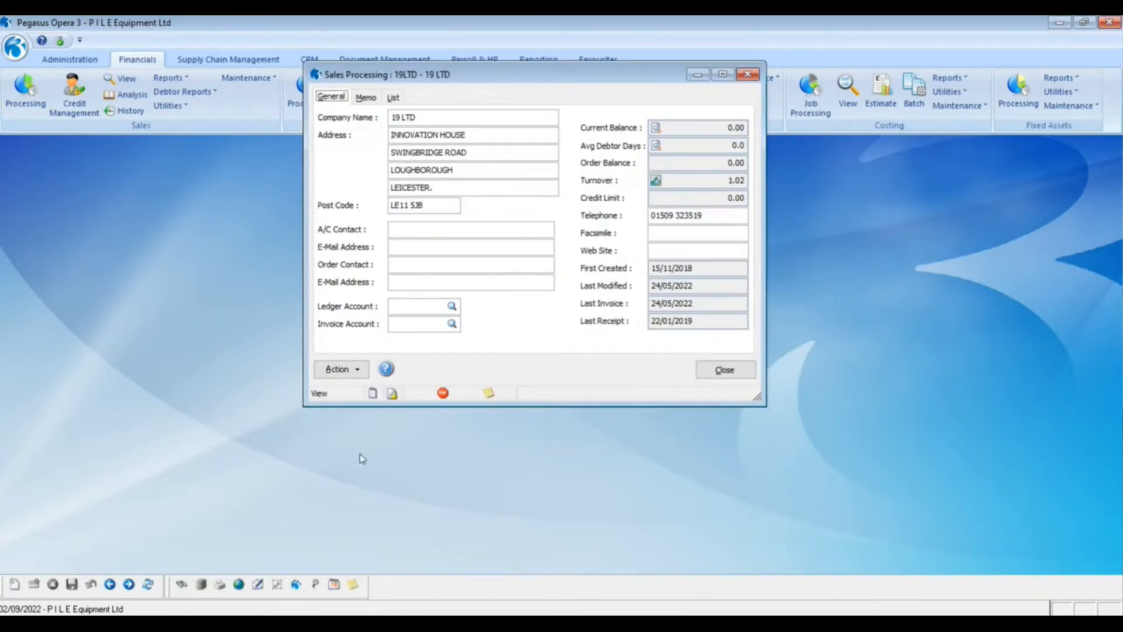
pyautogui.click(355, 373)
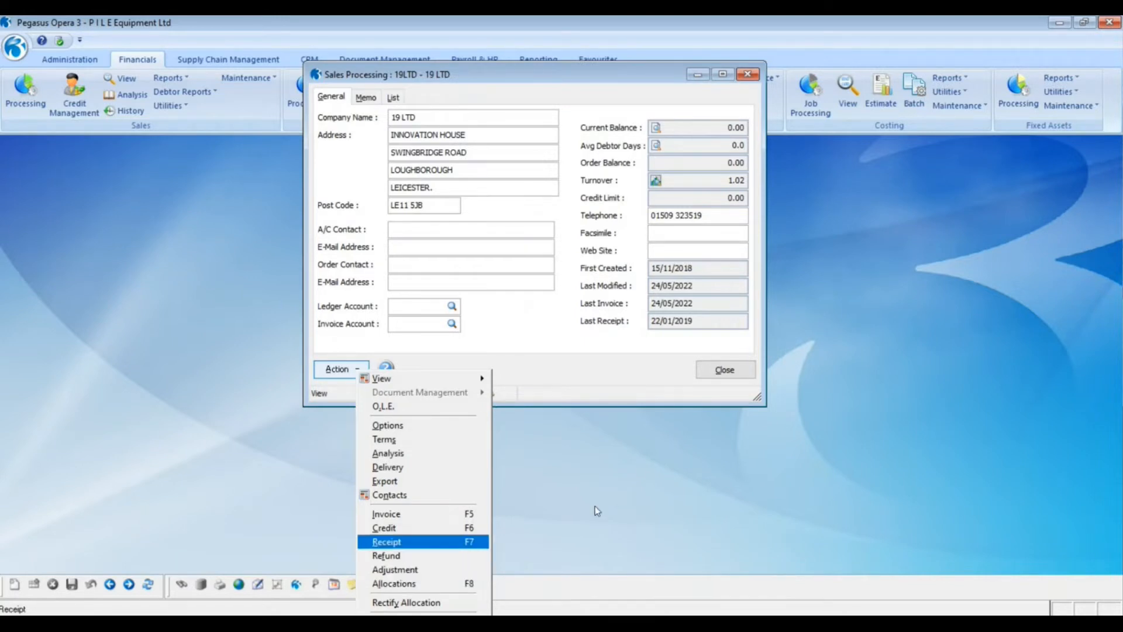
pyautogui.click(637, 464)
pyautogui.click(344, 374)
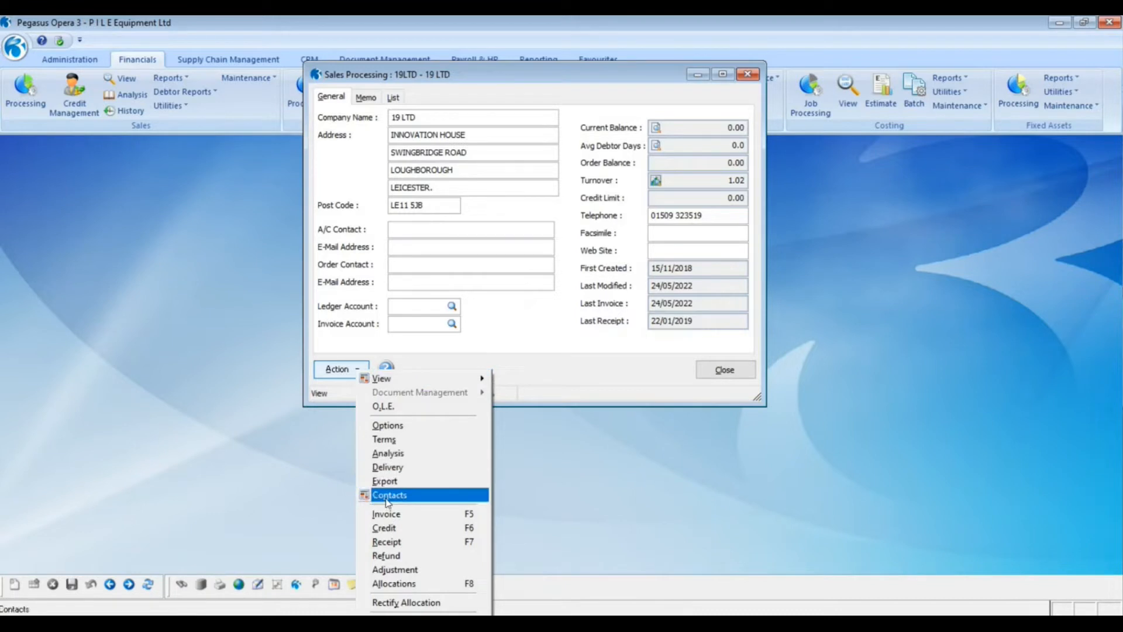
pyautogui.click(386, 514)
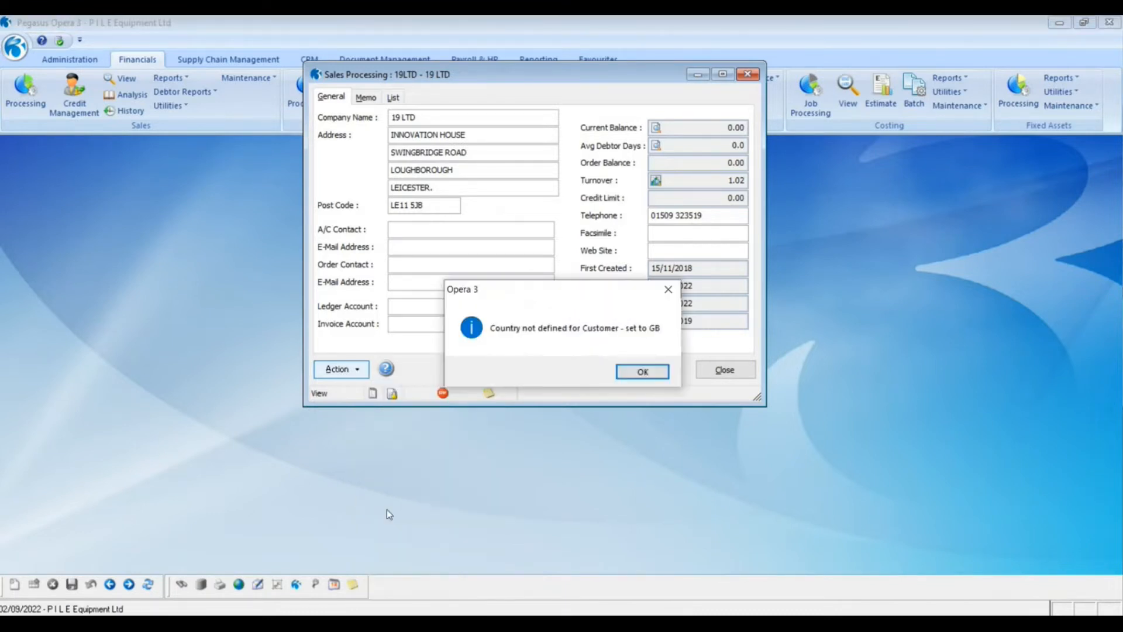
pyautogui.click(645, 373)
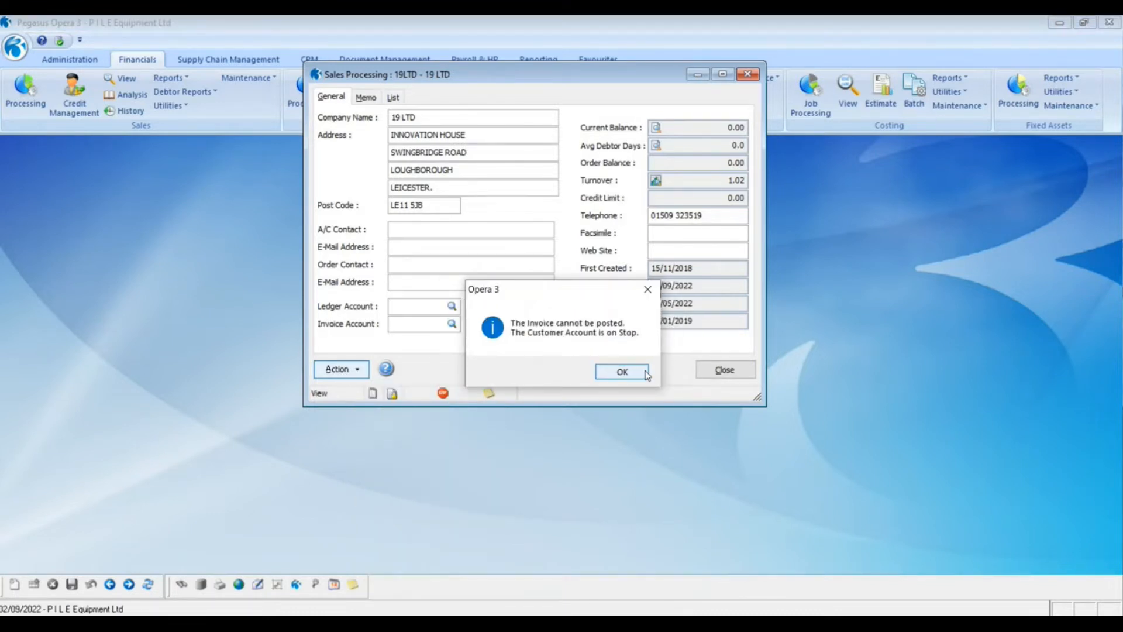
pyautogui.click(640, 372)
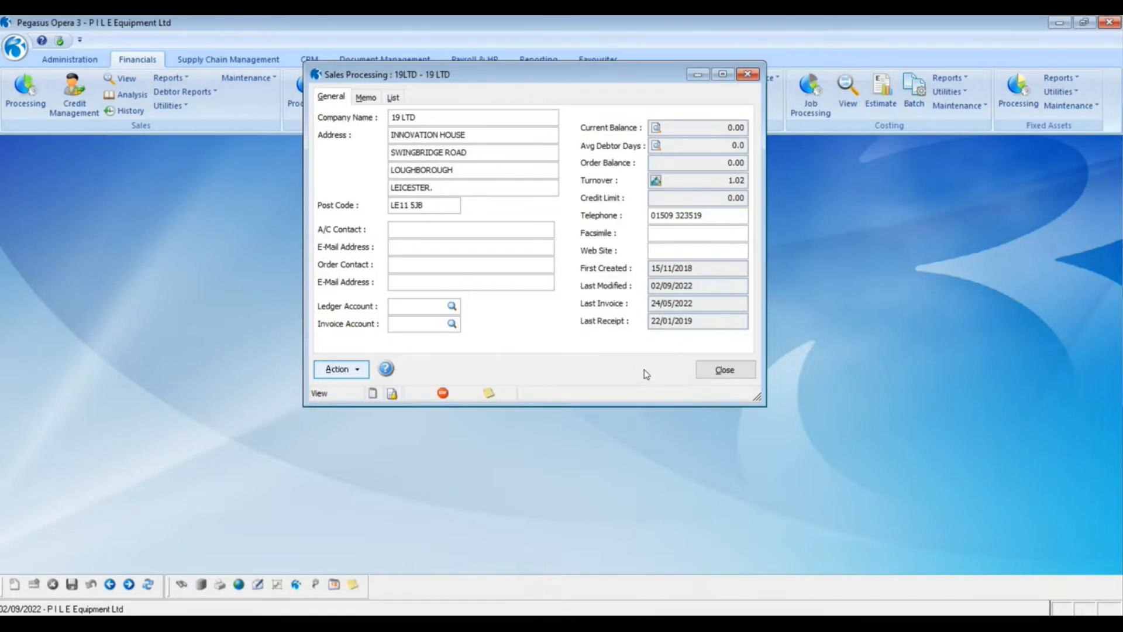
# Close the 19 LTD account and switch the active company to Z, Orion Vehicles Leasing.
pyautogui.click(726, 372)
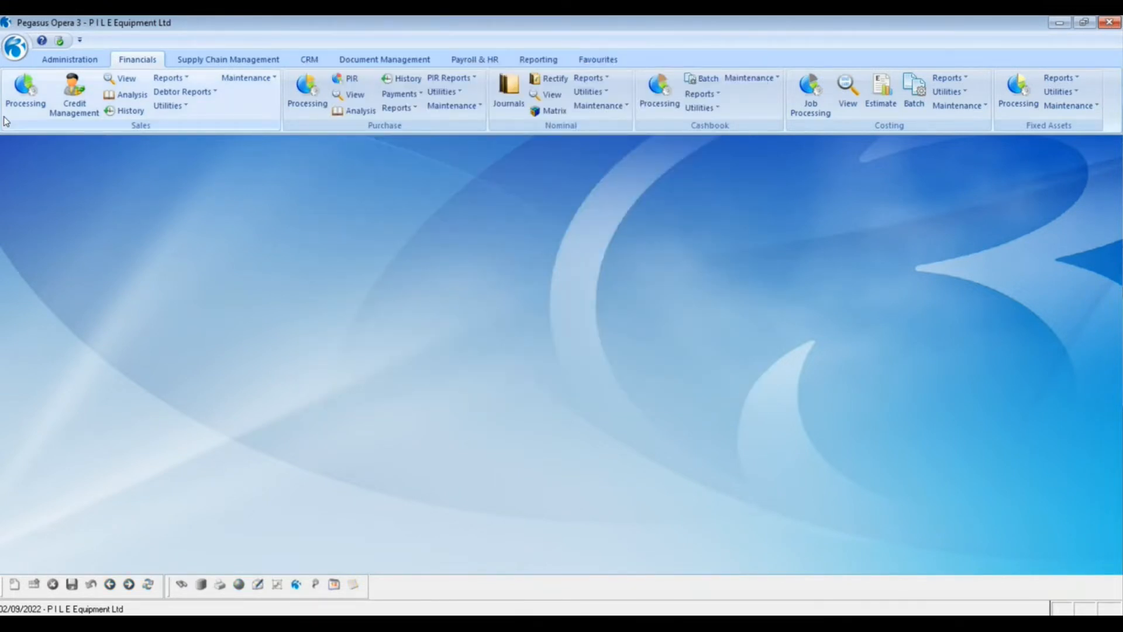
pyautogui.click(15, 47)
pyautogui.click(56, 86)
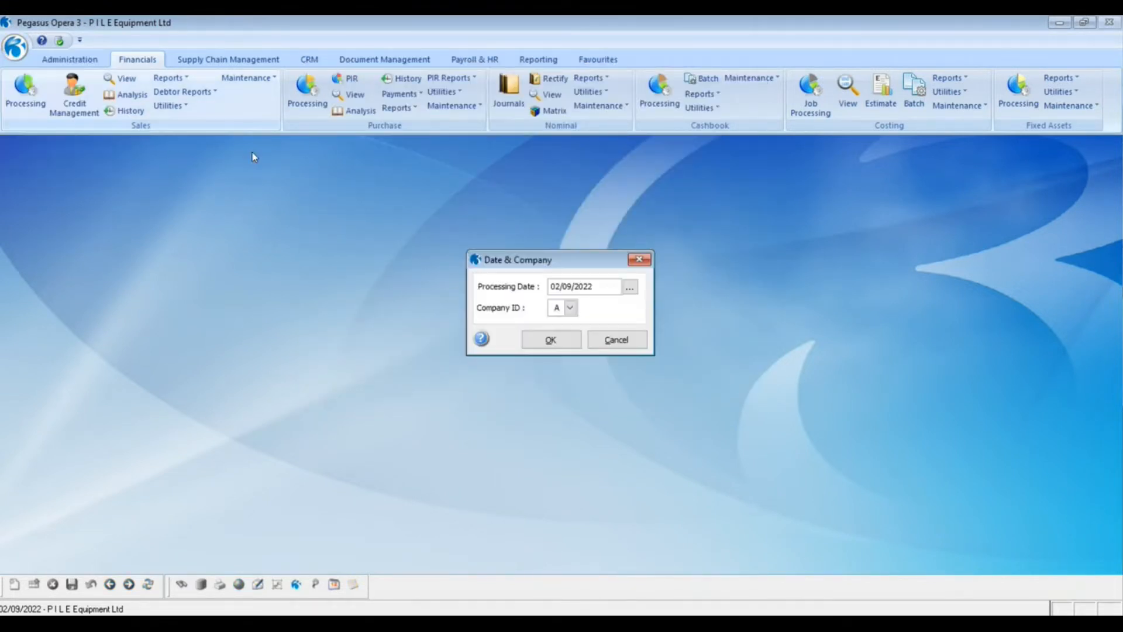
pyautogui.click(569, 307)
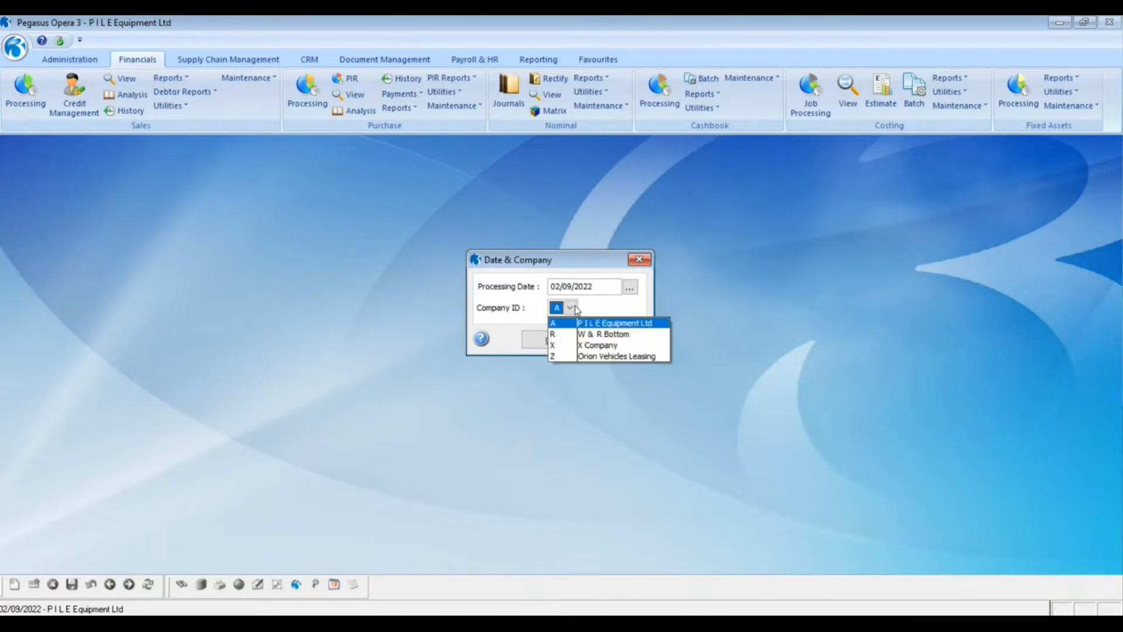
pyautogui.click(570, 355)
pyautogui.click(569, 341)
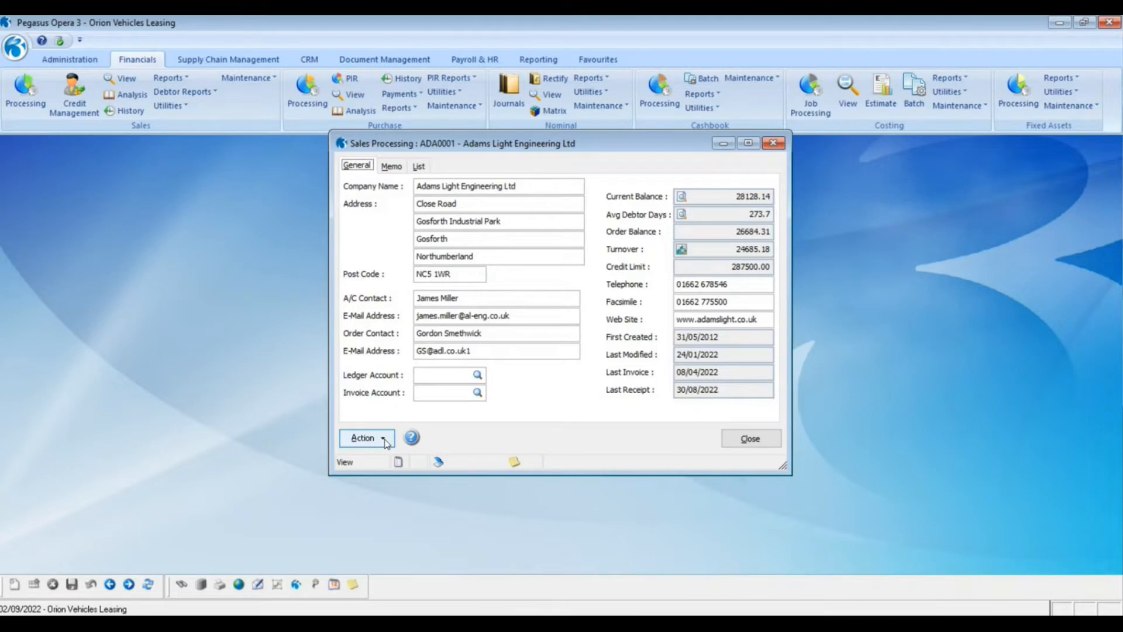
# Start a sales invoice for Adams Light Engineering Ltd with Reference 1 set to 15151 and a transaction value of 10.00.
pyautogui.click(384, 443)
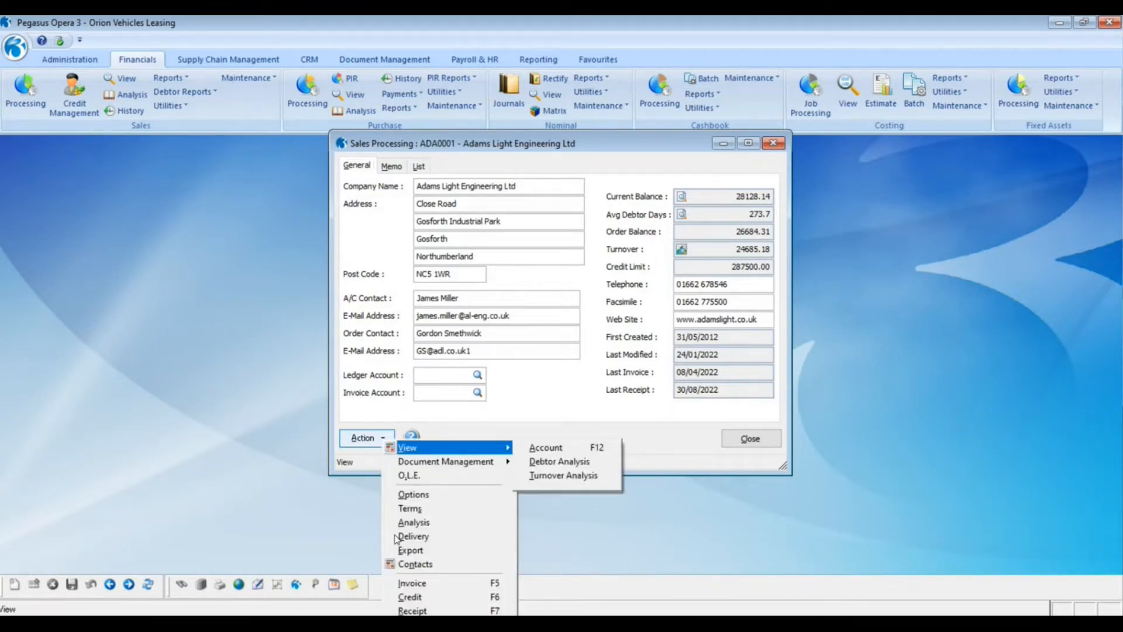
pyautogui.click(413, 583)
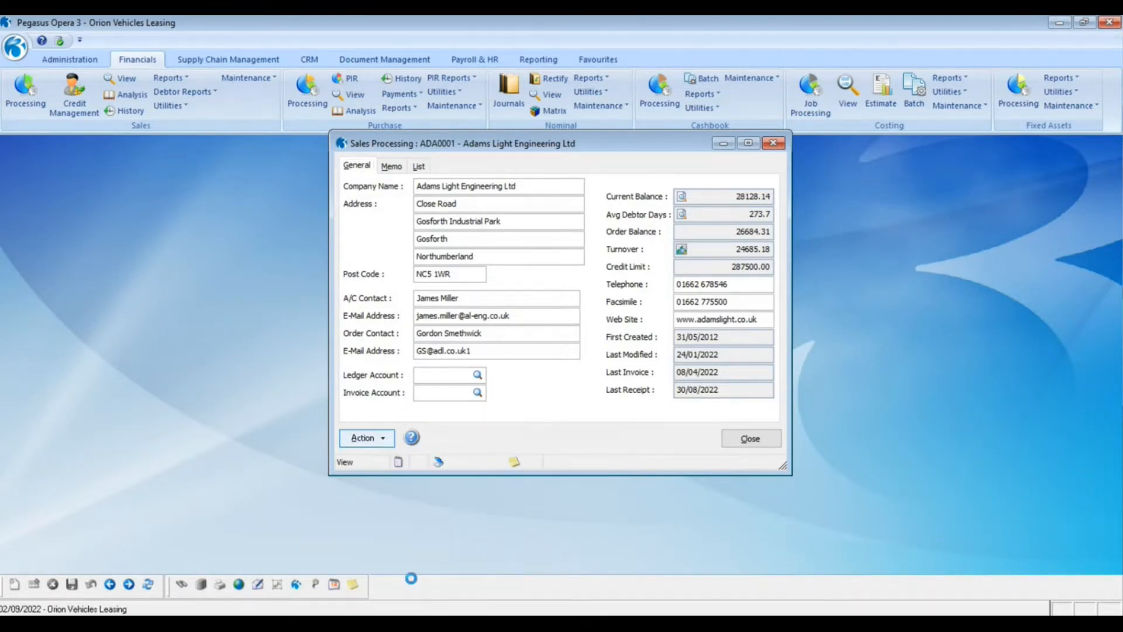
pyautogui.write('15151')
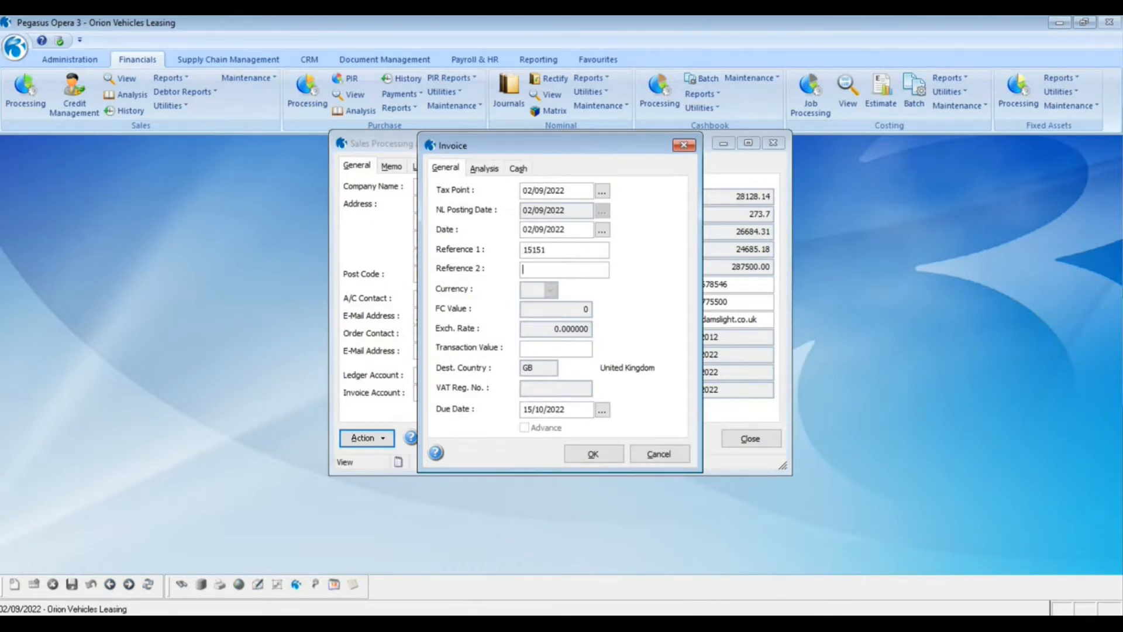
pyautogui.press('Tab')
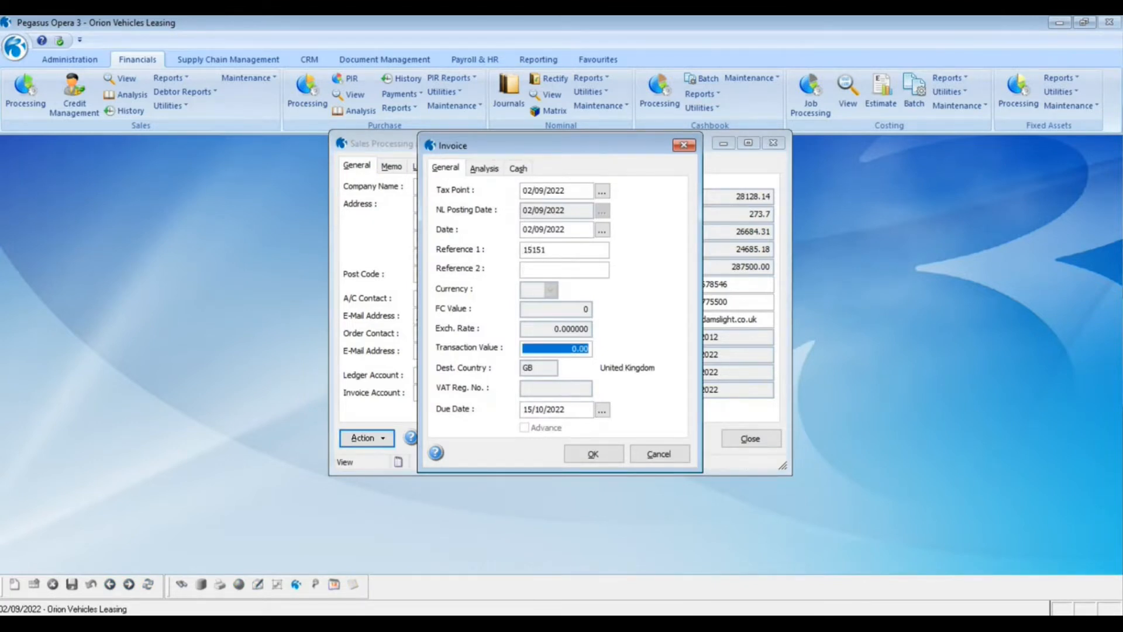
pyautogui.write('10')
pyautogui.press('Tab')
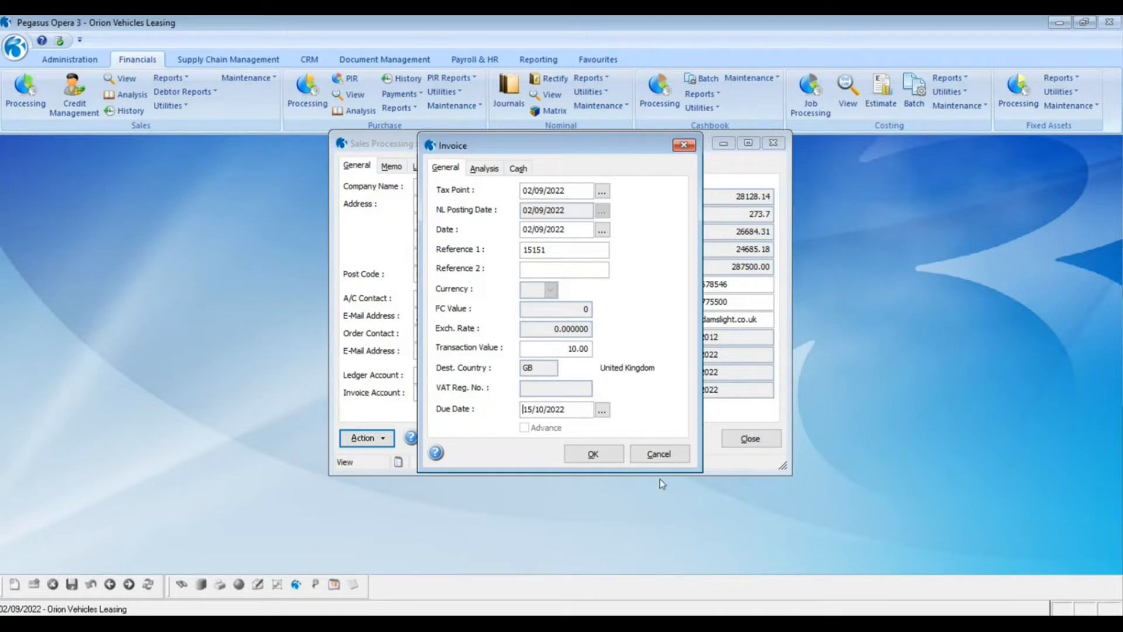
pyautogui.click(593, 455)
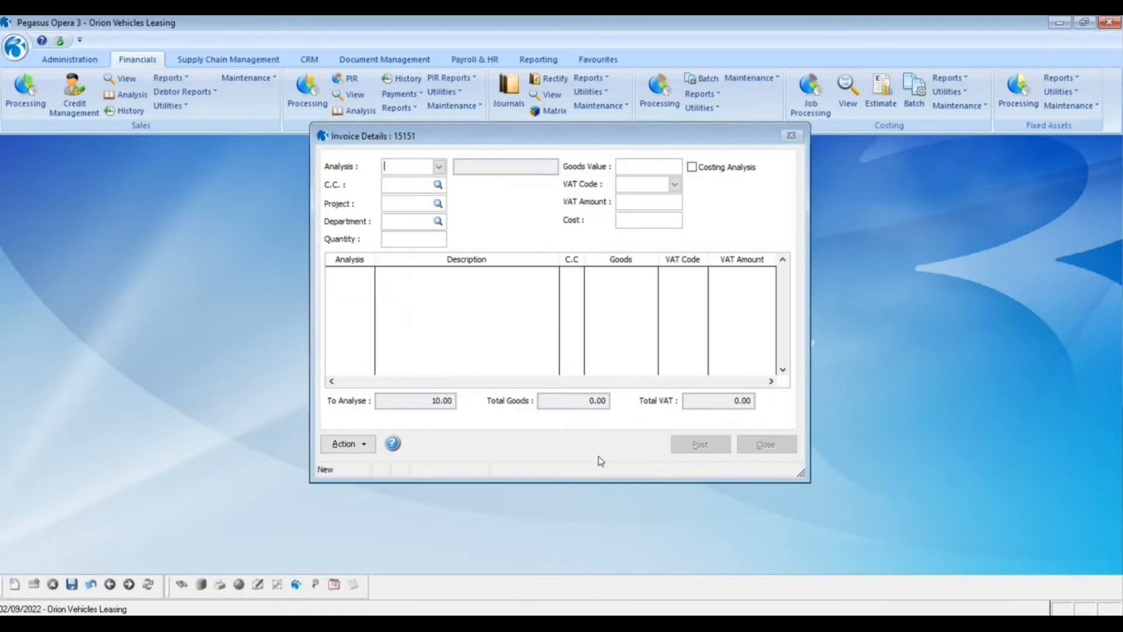
# Add an invoice line with analysis code ACCE01 (Lease - Accessories), a goods value of 10.00 and VAT code Z, Zero Rate (Domestic).
pyautogui.click(439, 167)
pyautogui.click(552, 182)
pyautogui.click(648, 166)
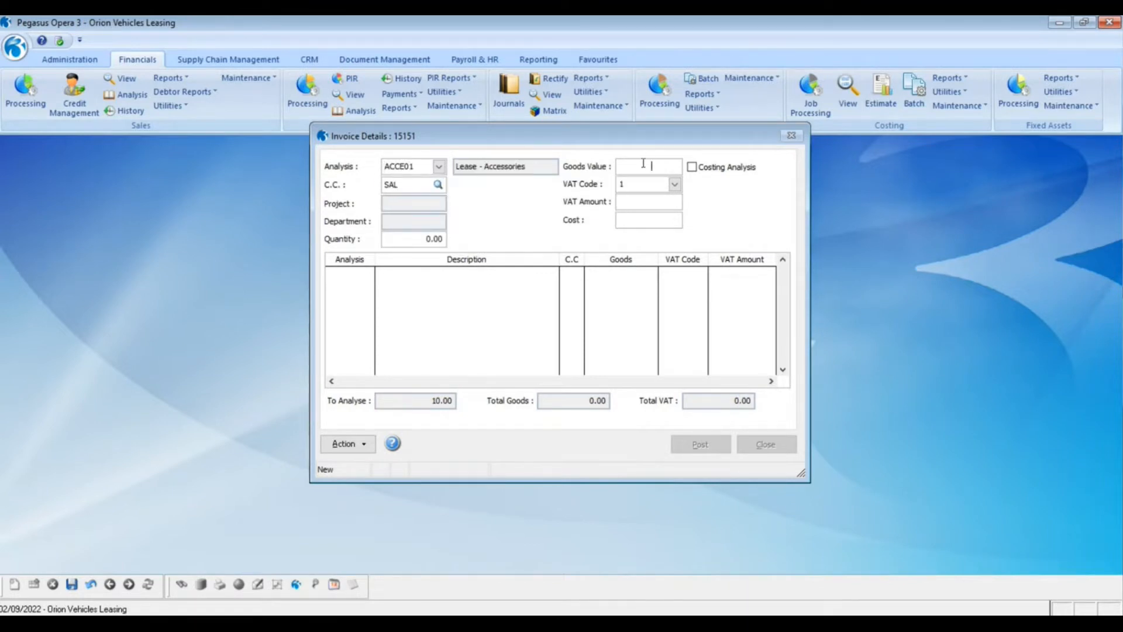
pyautogui.write('10')
pyautogui.press('Tab')
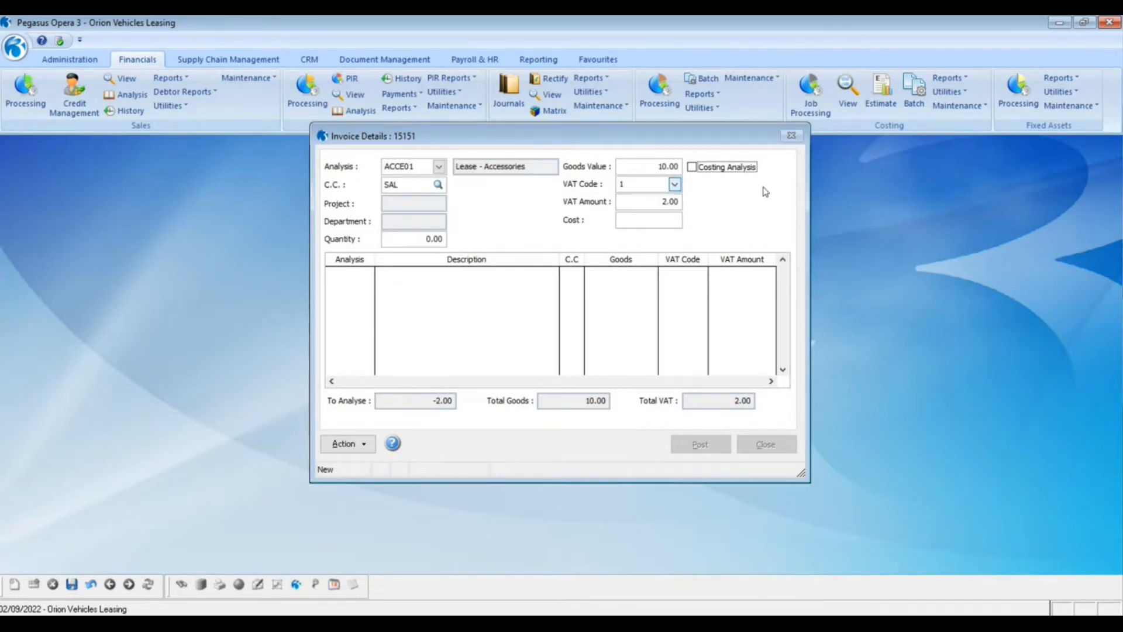
pyautogui.click(675, 184)
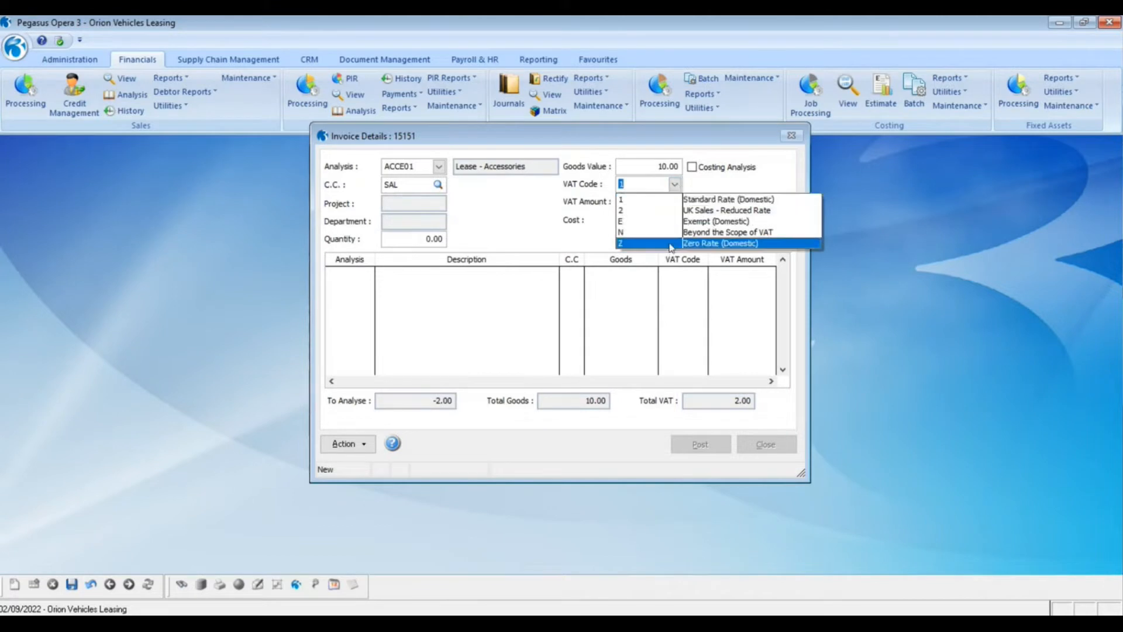
pyautogui.click(683, 248)
pyautogui.press('Return')
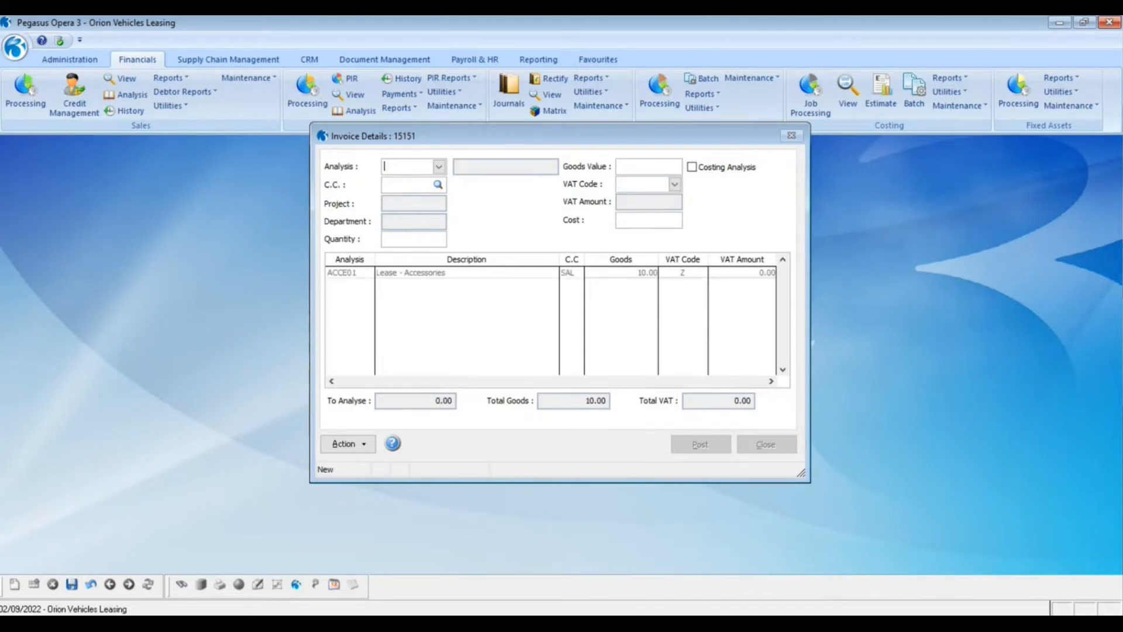
# Finish entering analysis lines, post the invoice and close the Adams Light Engineering Ltd account.
pyautogui.press('Escape')
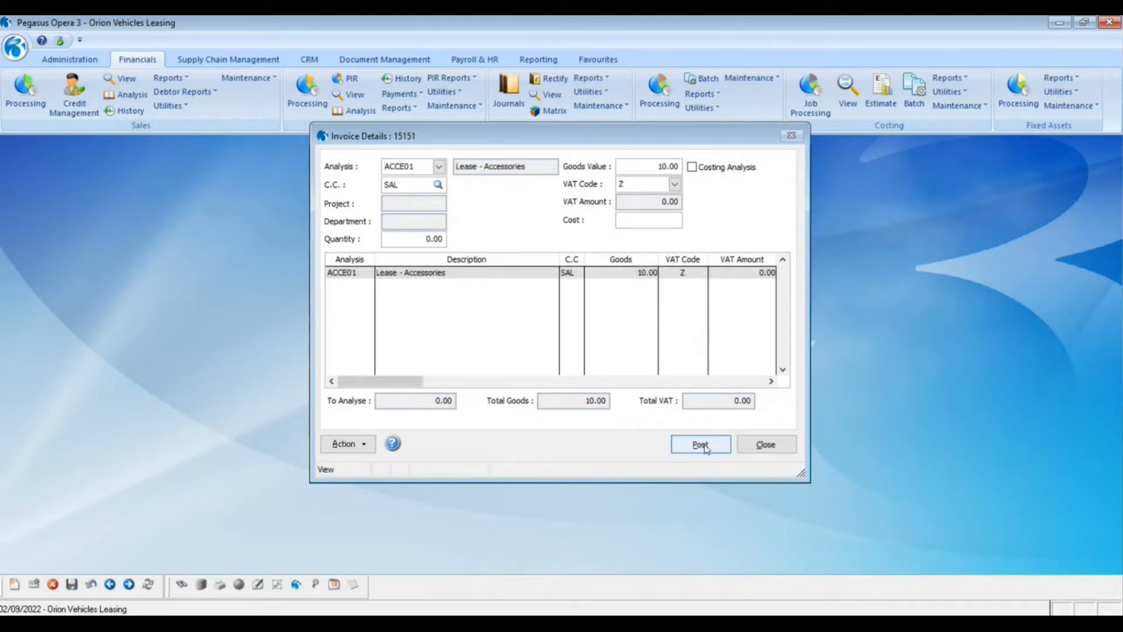
pyautogui.click(700, 445)
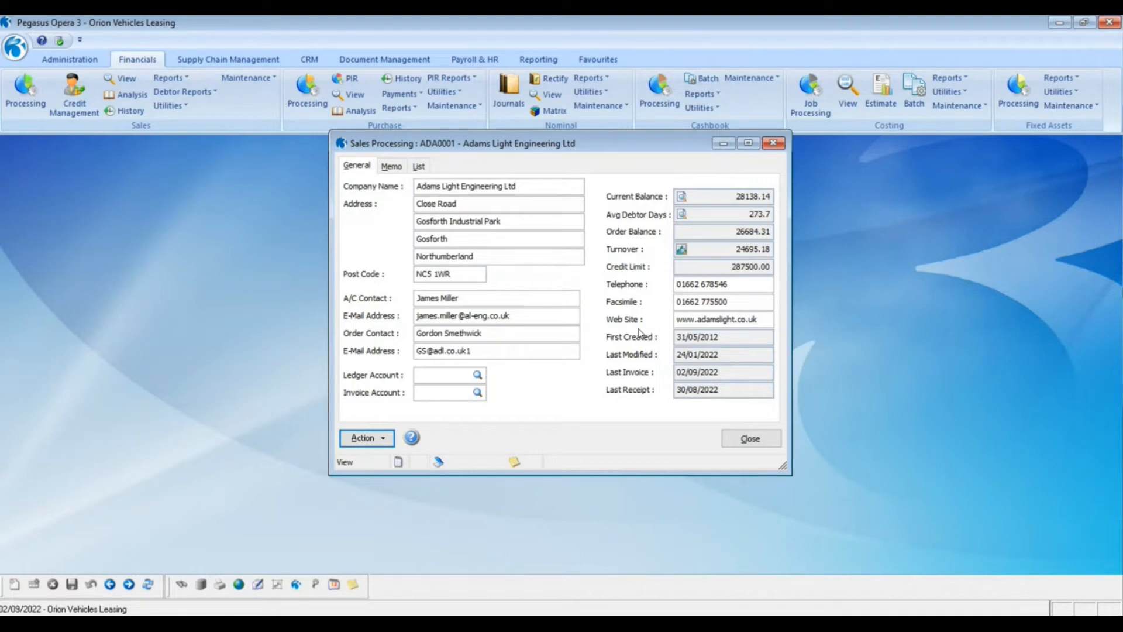
pyautogui.click(739, 443)
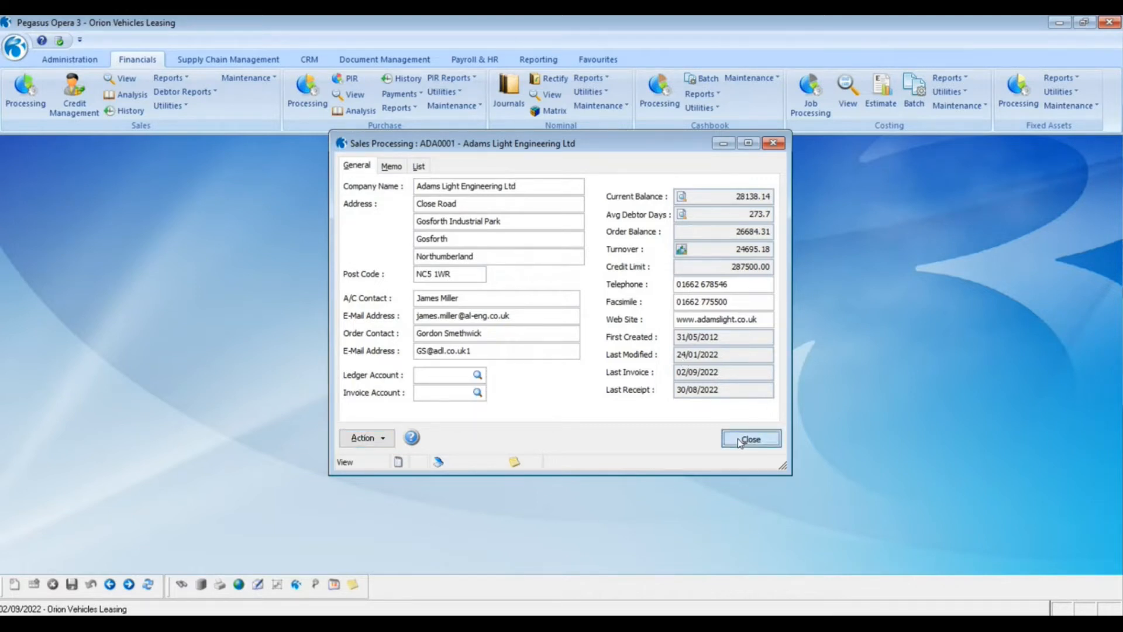
# Try to open a system Maintenance function in Administration.
pyautogui.click(93, 60)
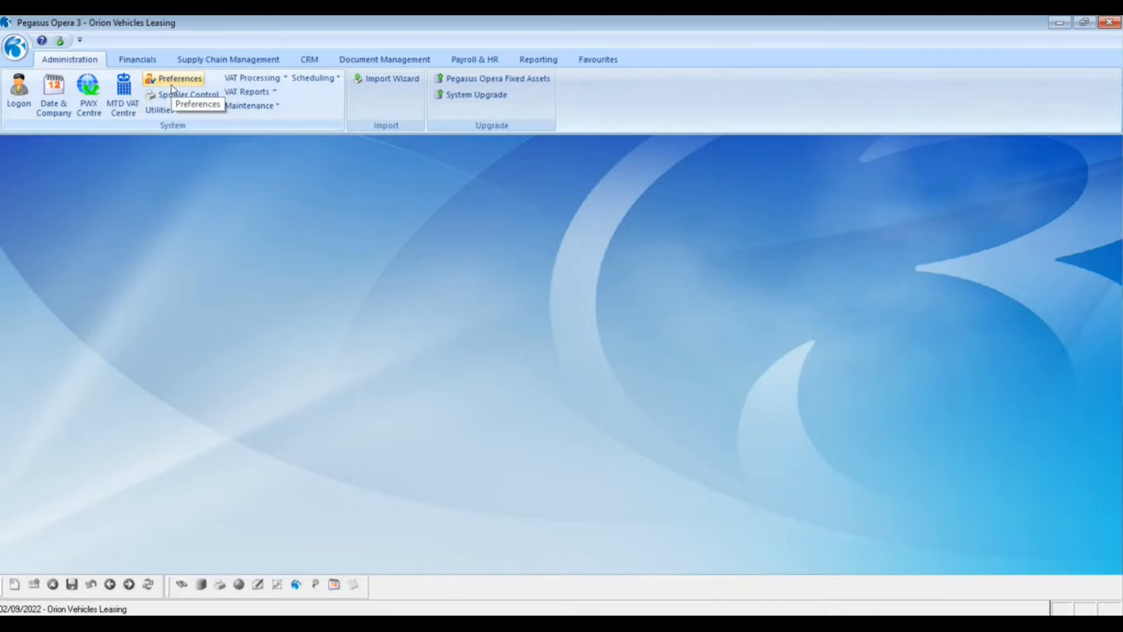
pyautogui.click(250, 105)
pyautogui.click(255, 138)
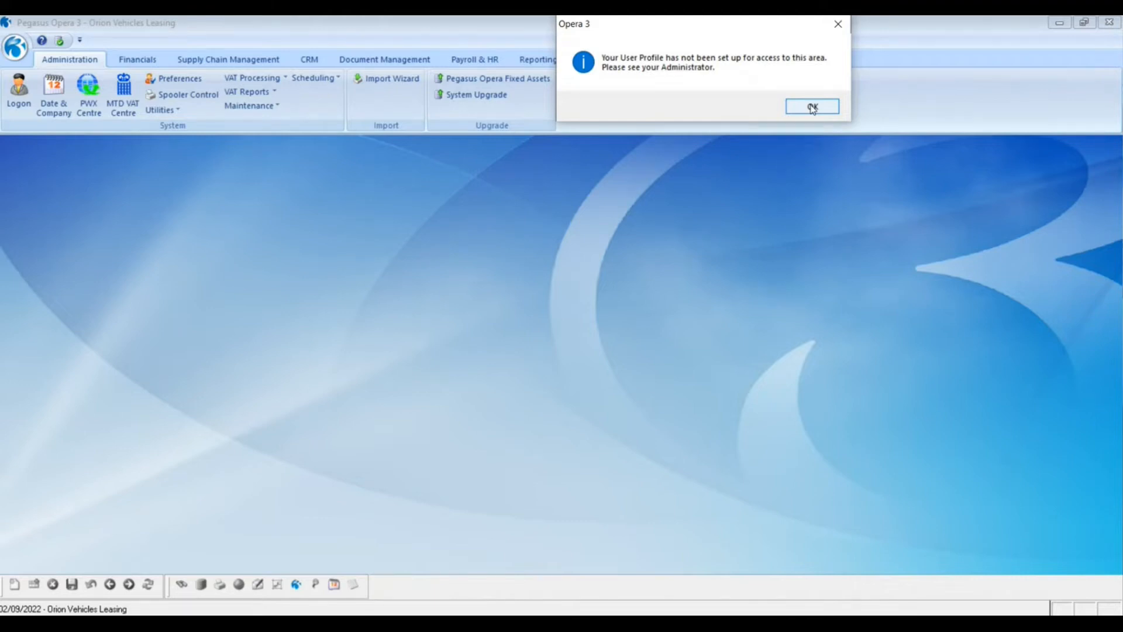
pyautogui.click(813, 107)
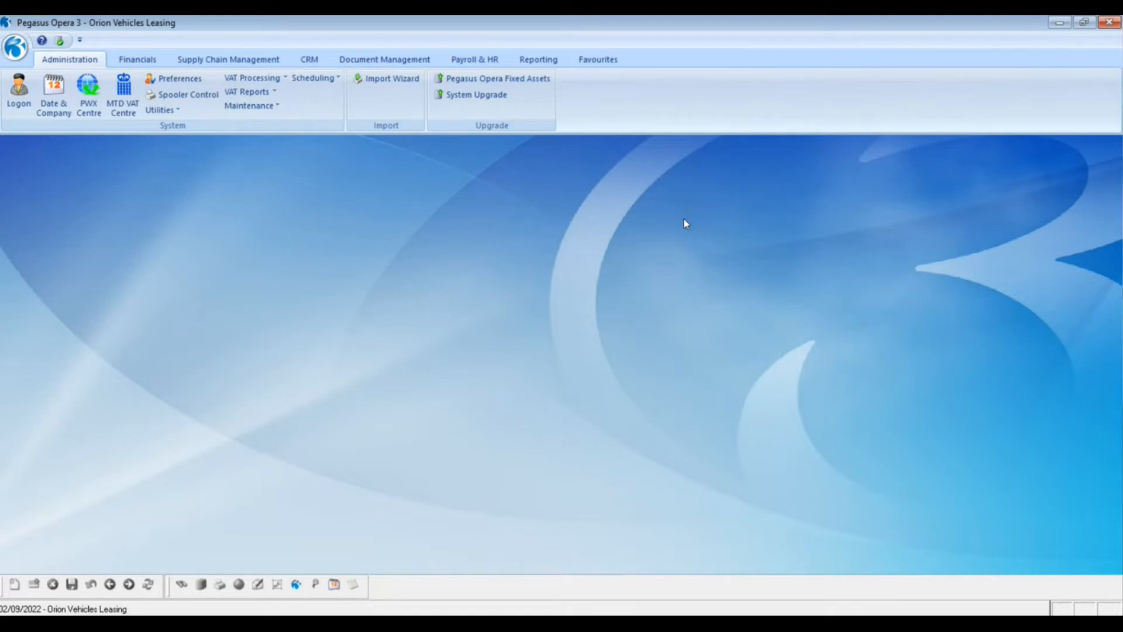
# Open the user Preferences, try A, P I L E Equipment Ltd, as the default company, and return it to Z, Orion Vehicles Leasing.
pyautogui.click(185, 80)
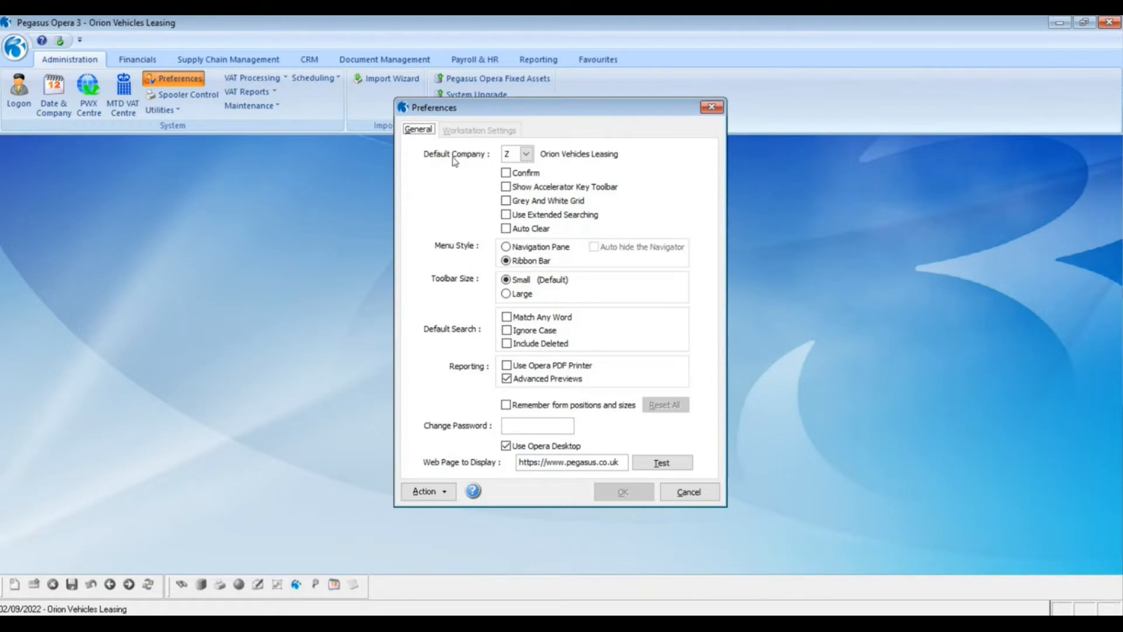
pyautogui.click(524, 154)
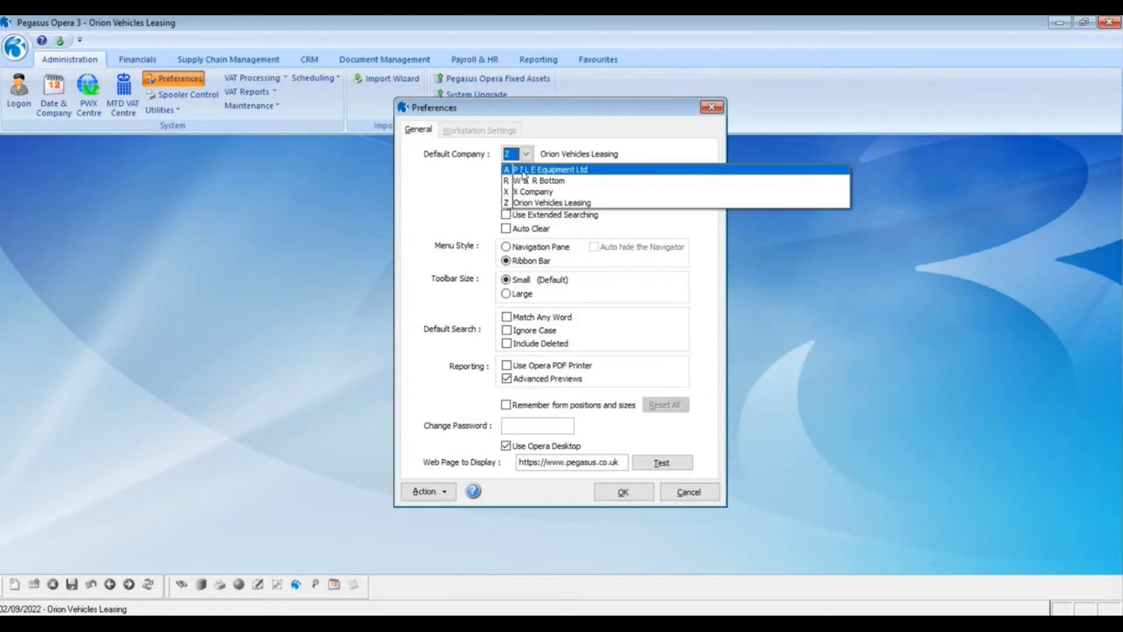
pyautogui.click(562, 171)
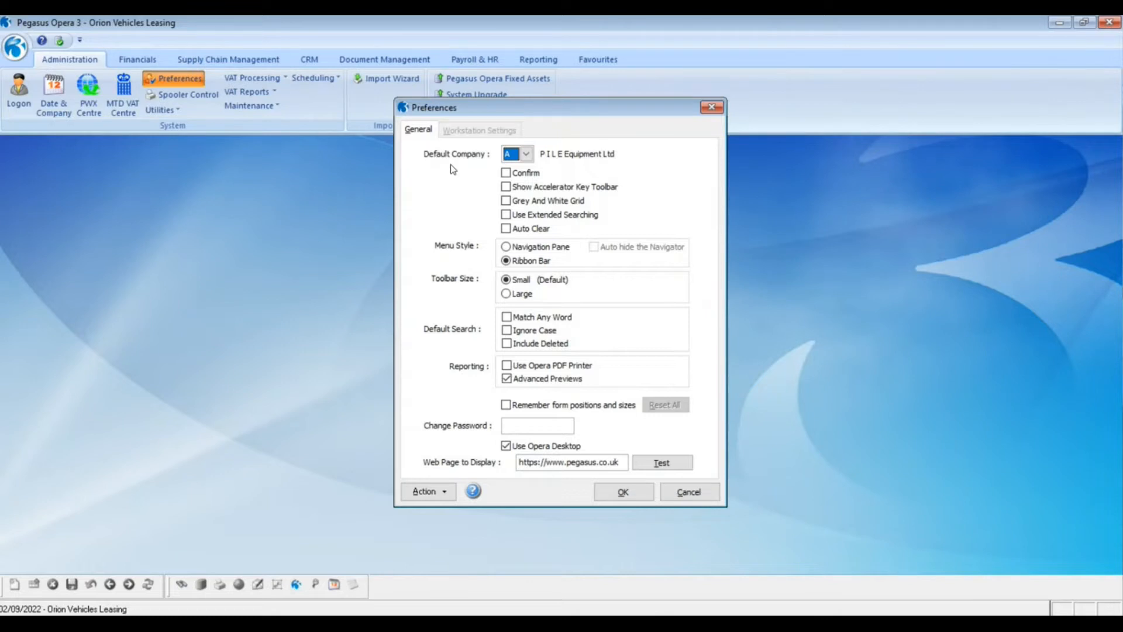
pyautogui.click(527, 155)
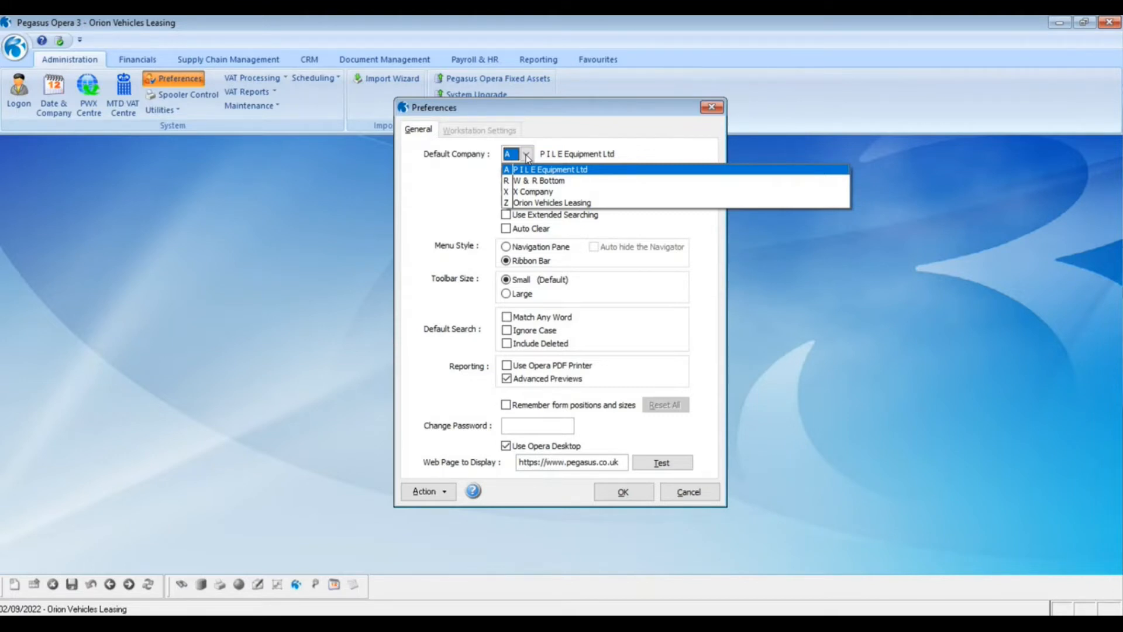
pyautogui.click(533, 203)
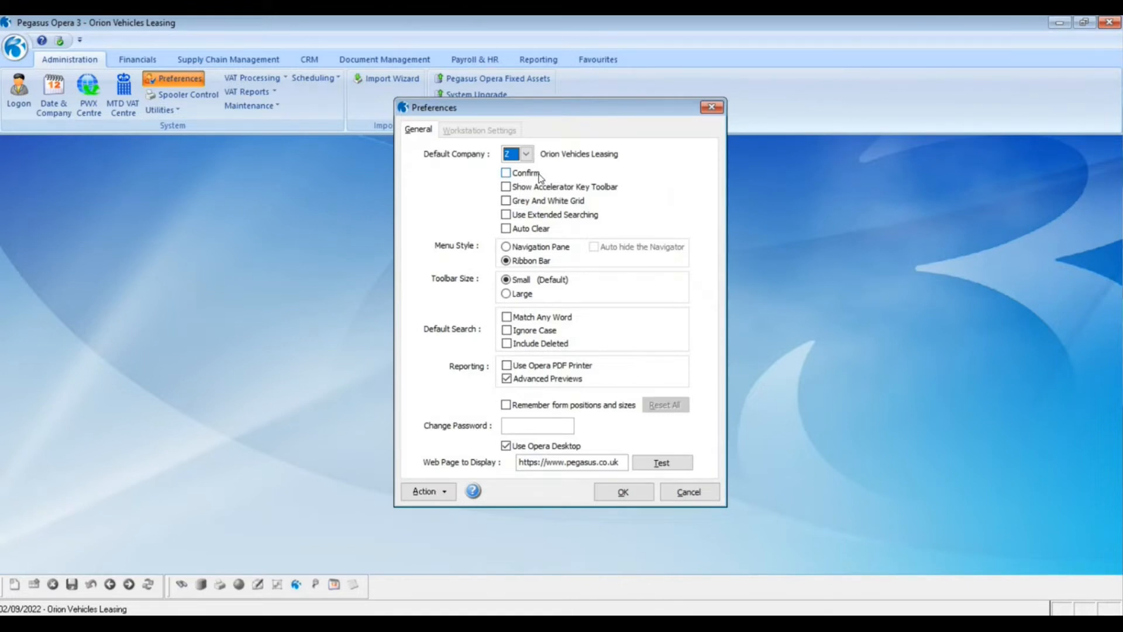
# Enable Confirm, Show Accelerator Key Toolbar, Grey And White Grid, Use Extended Searching and Auto Clear in the Preferences.
pyautogui.click(506, 173)
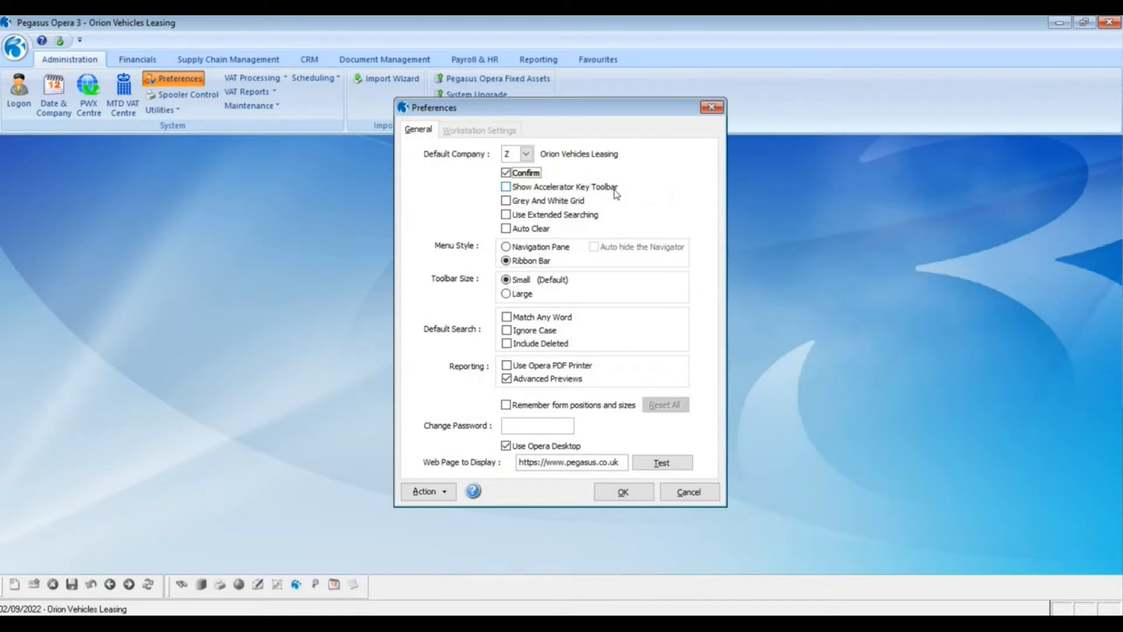
pyautogui.click(512, 189)
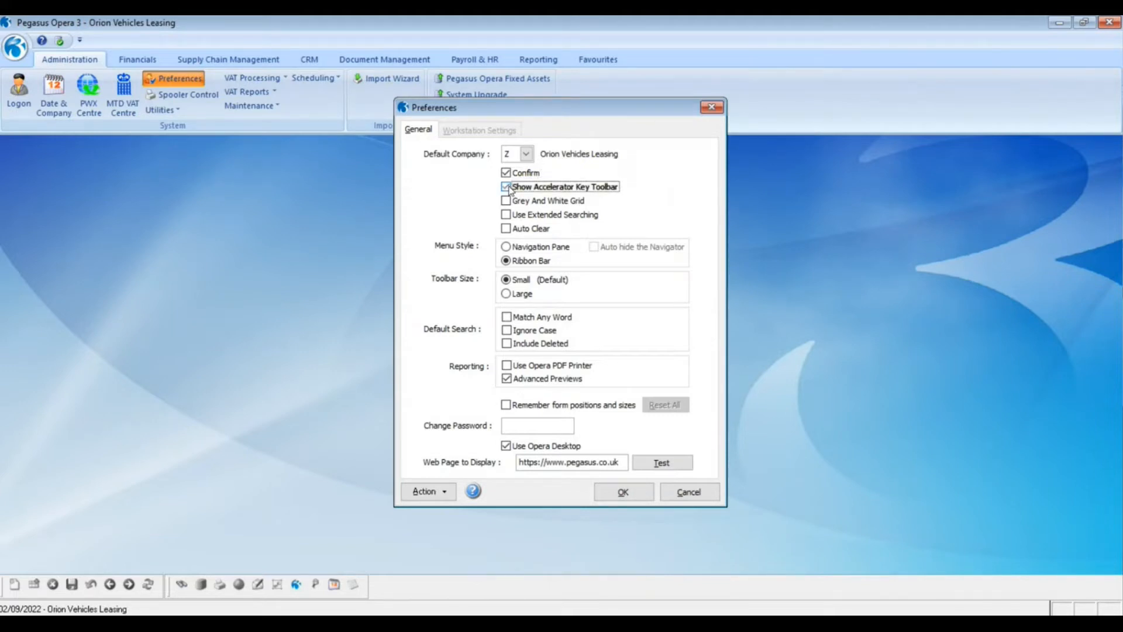
pyautogui.click(550, 201)
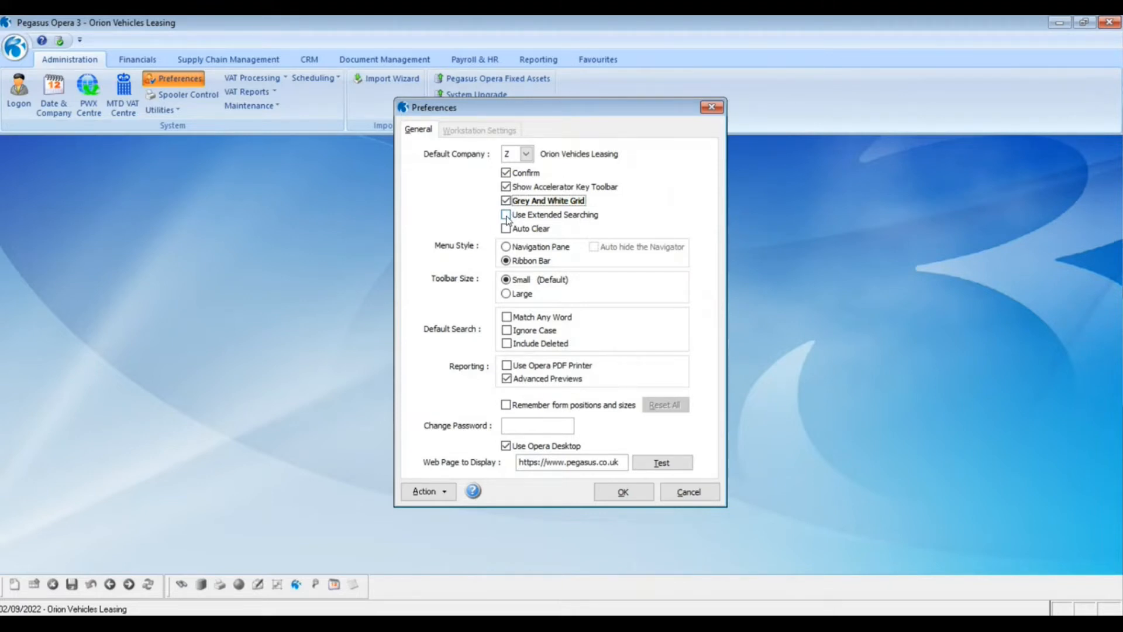
pyautogui.click(506, 215)
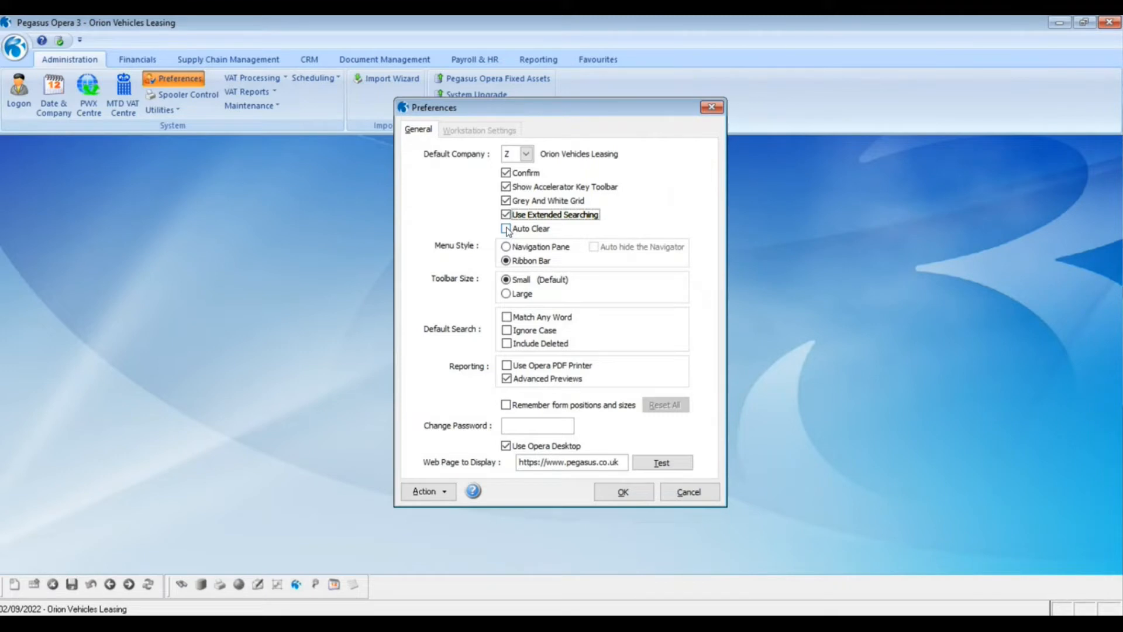
pyautogui.click(506, 229)
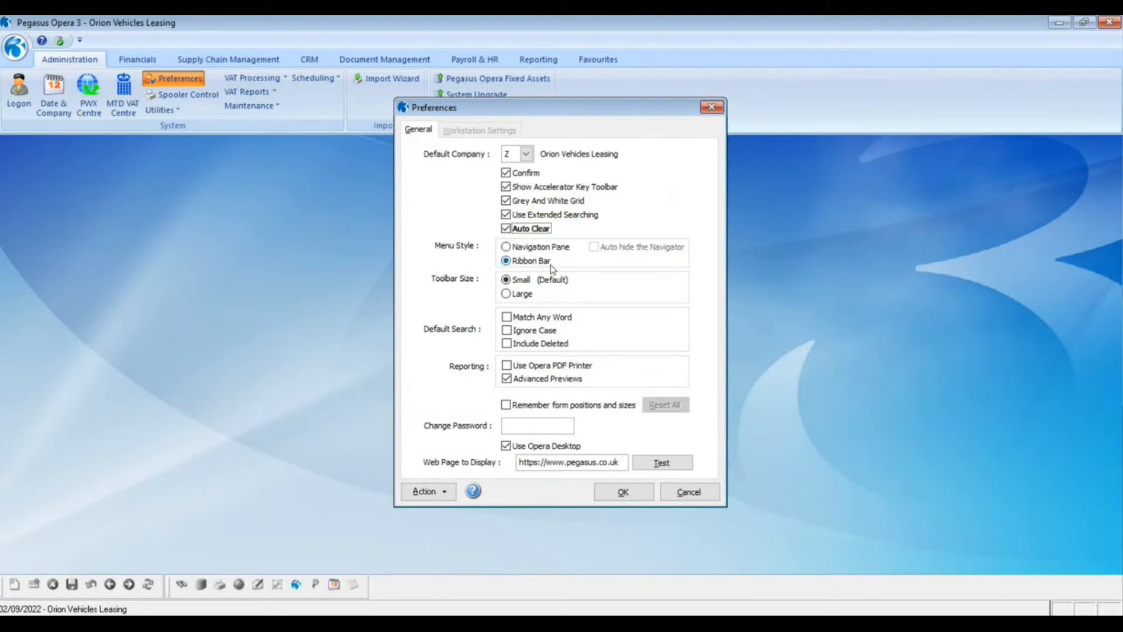
# Set the menu style to Navigation Pane and the toolbar size to Large.
pyautogui.moveTo(611, 110); pyautogui.dragTo(639, 184)
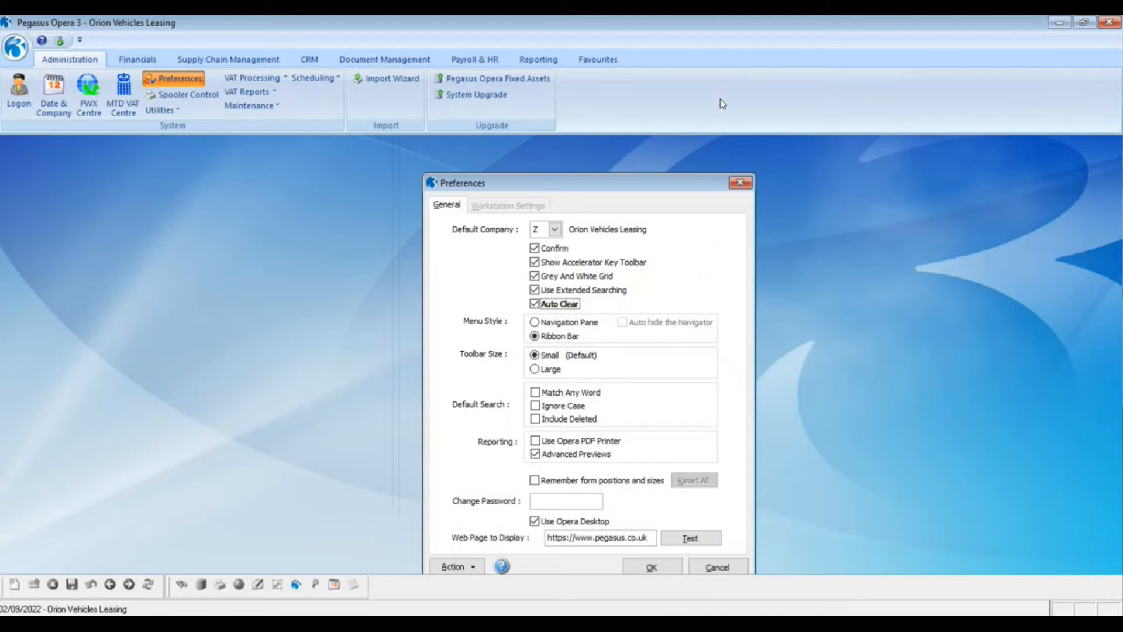
pyautogui.click(579, 323)
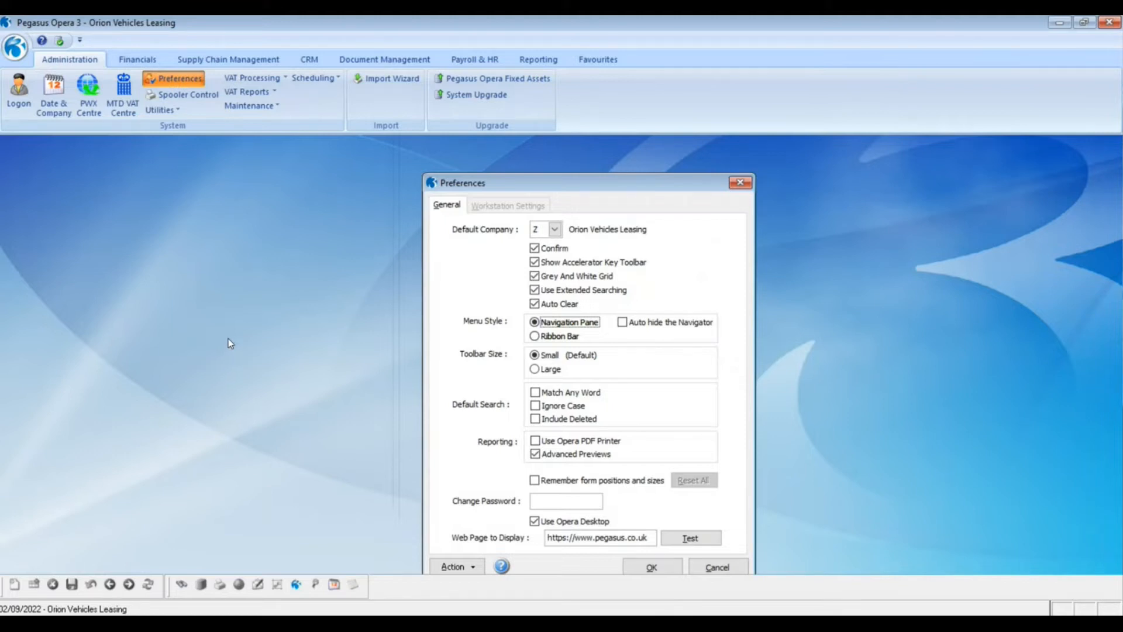
pyautogui.moveTo(568, 185); pyautogui.dragTo(526, 108)
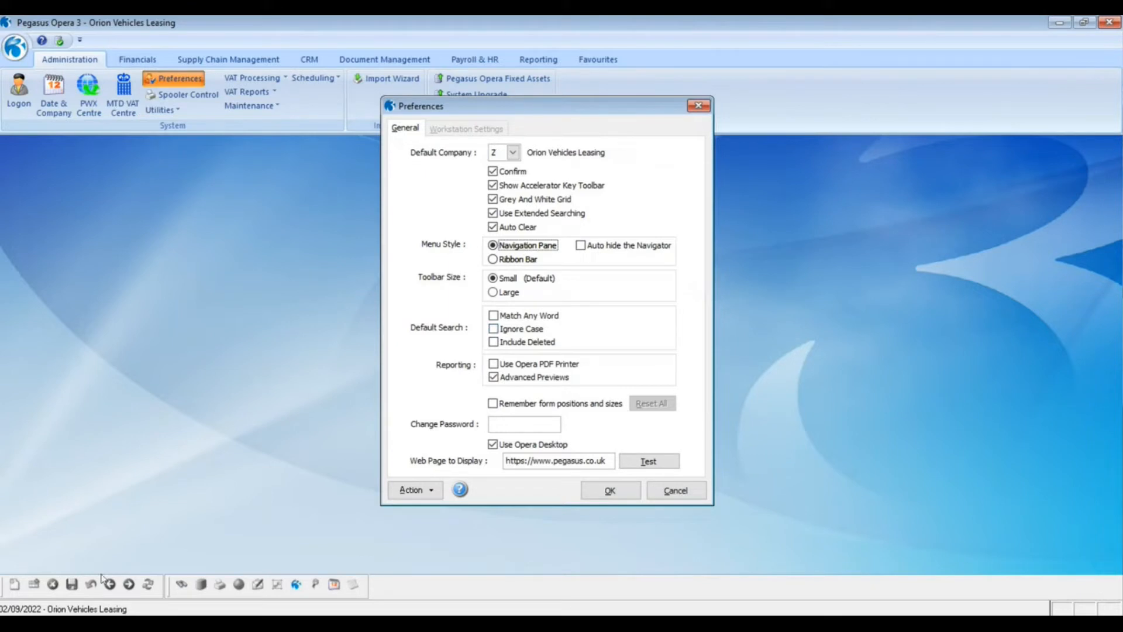
pyautogui.click(495, 293)
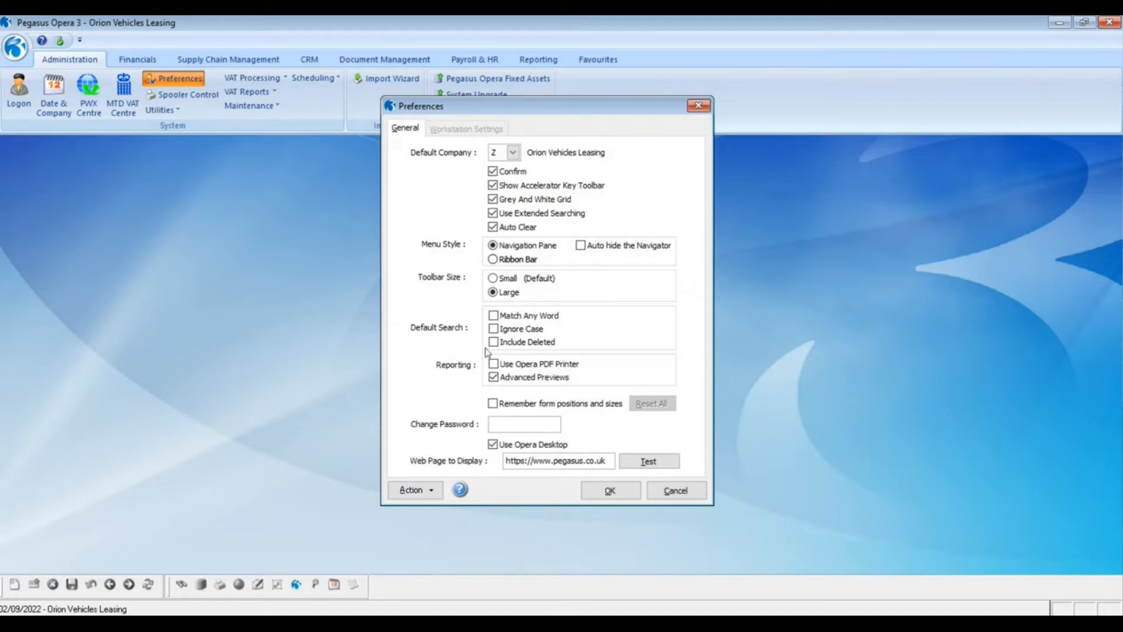
# Enable Match Any Word and Ignore Case for the default search, plus Remember form positions and sizes.
pyautogui.click(495, 317)
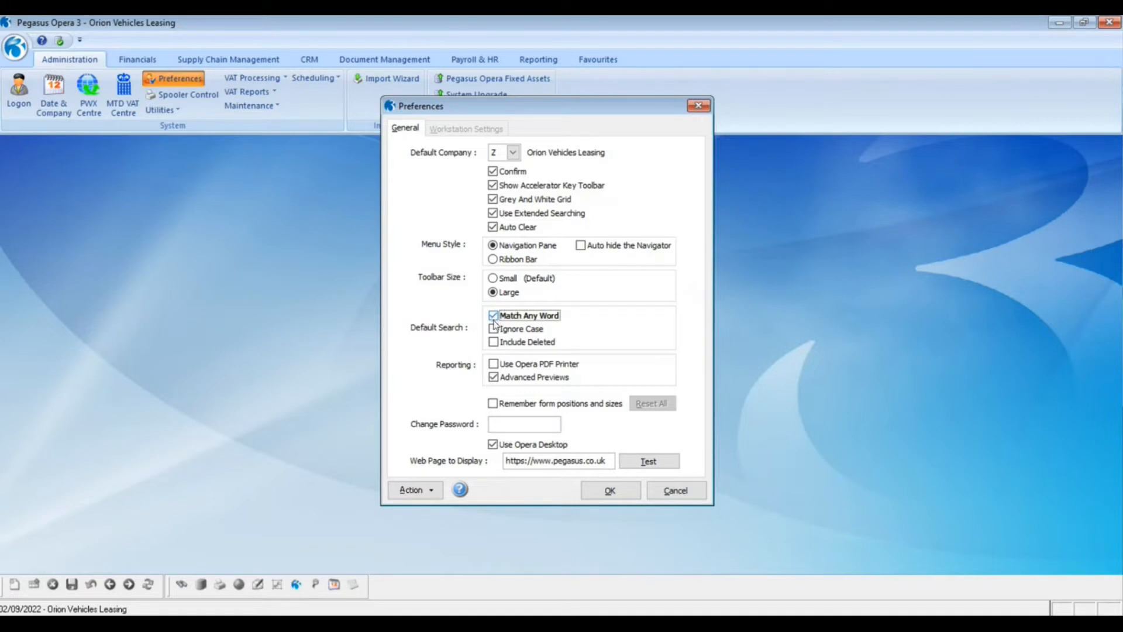
pyautogui.click(494, 330)
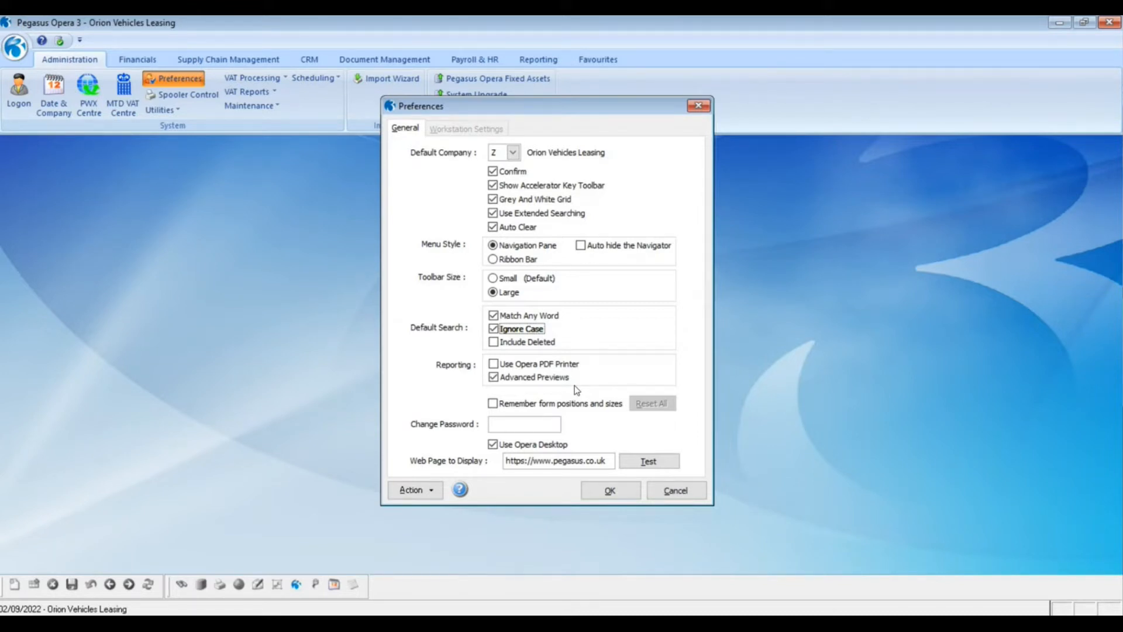
pyautogui.click(1090, 505)
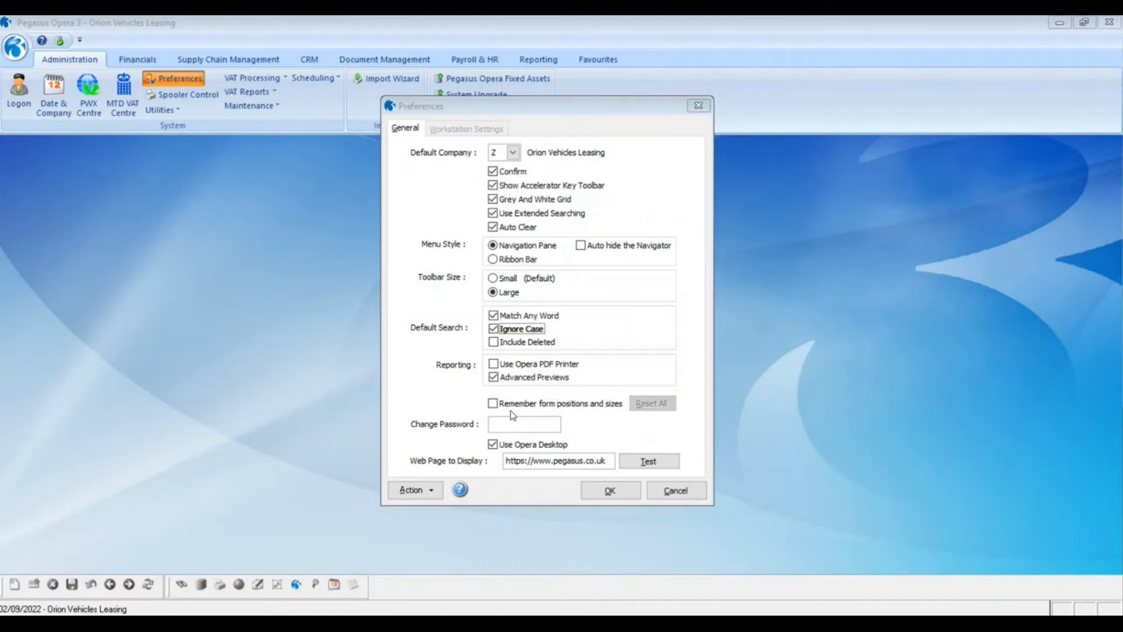
pyautogui.click(494, 404)
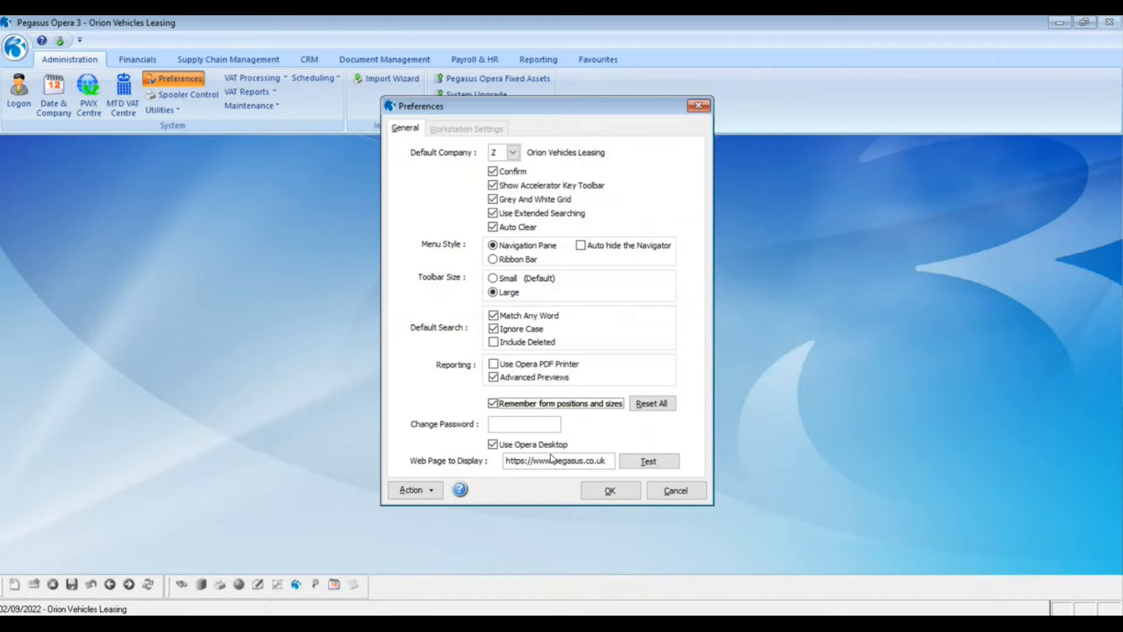
pyautogui.click(493, 445)
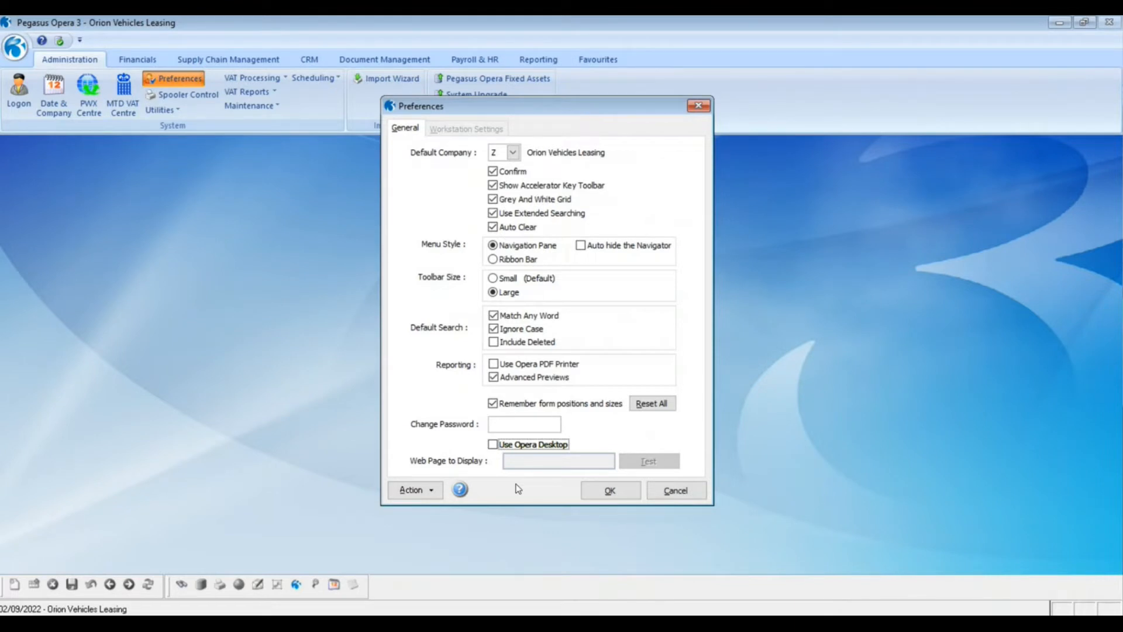
pyautogui.click(494, 446)
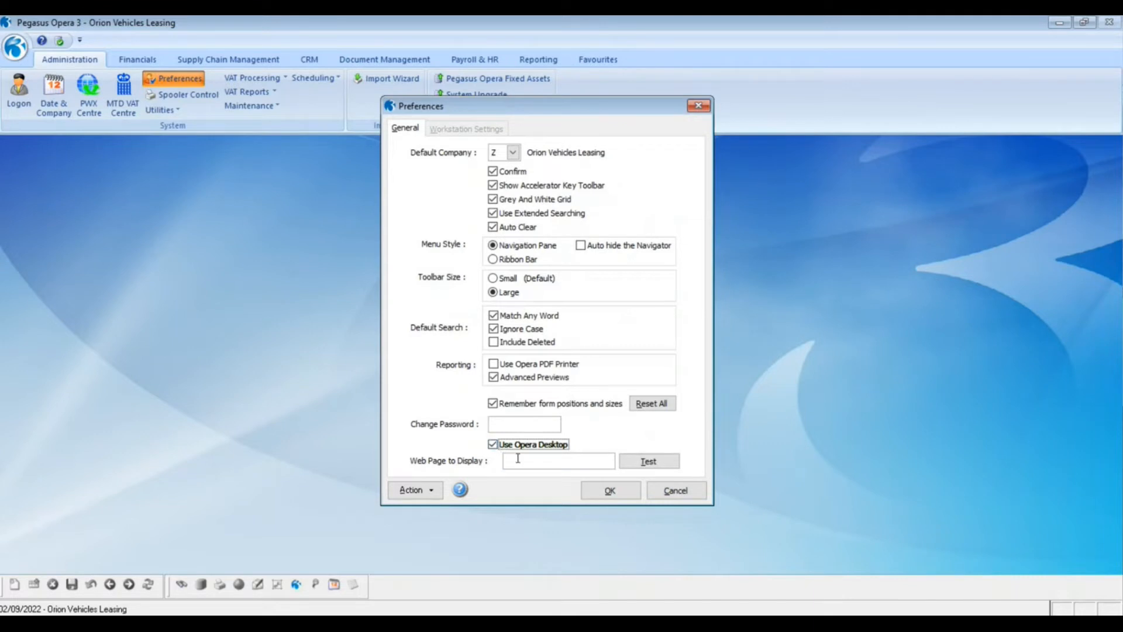
pyautogui.click(515, 460)
pyautogui.write('https://synergytechnology.co')
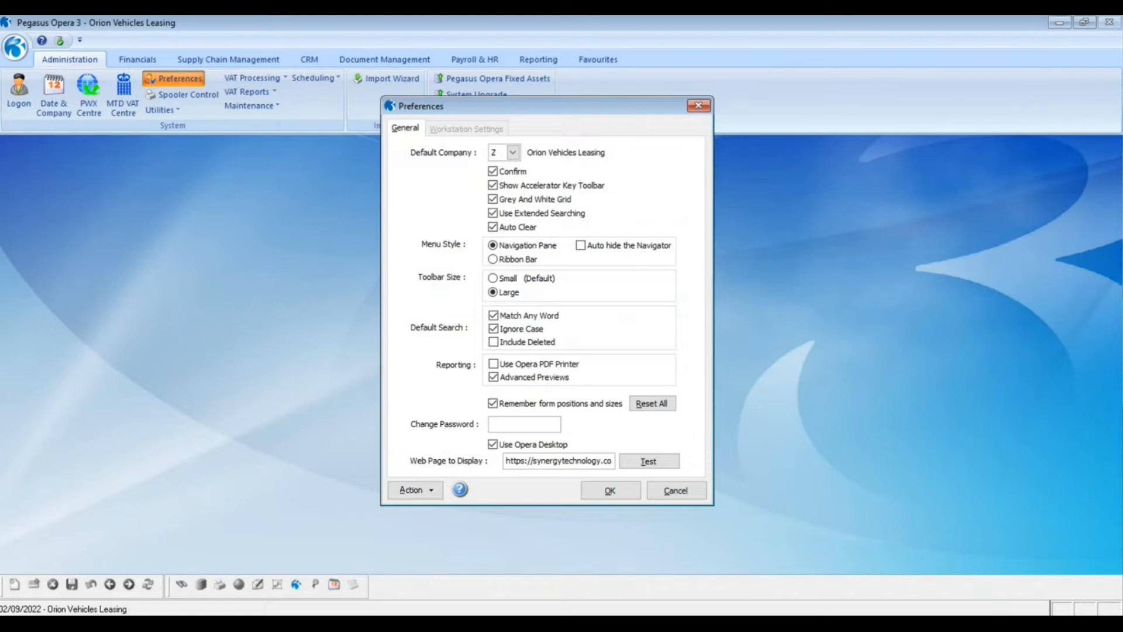
pyautogui.click(665, 462)
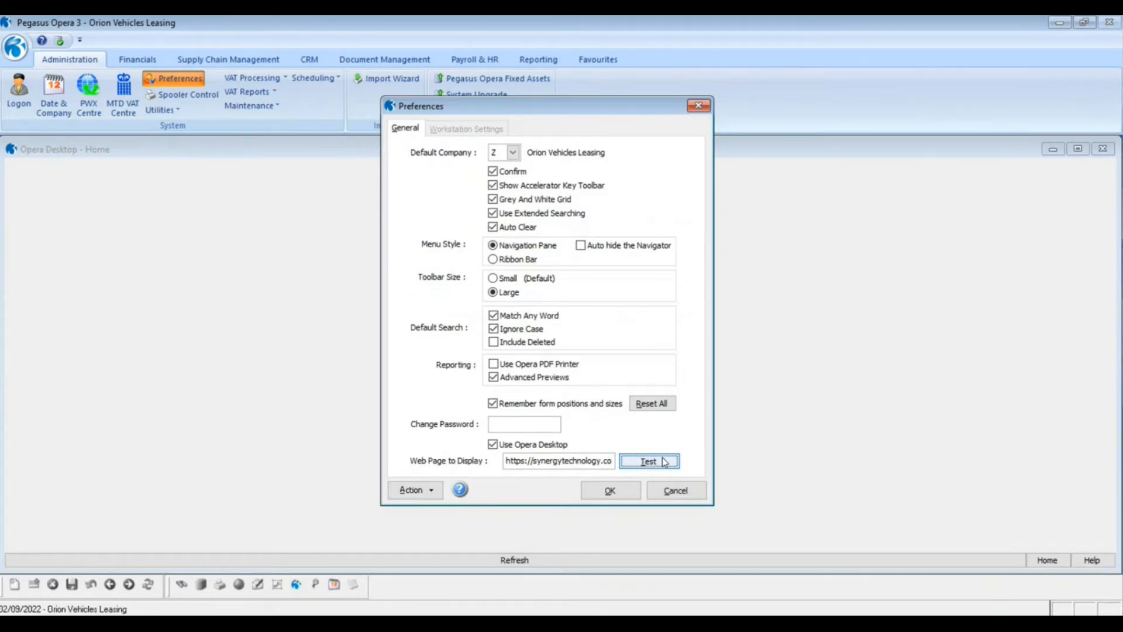
# Save the preferences and log on again as USER with a blank password to activate them.
pyautogui.click(622, 494)
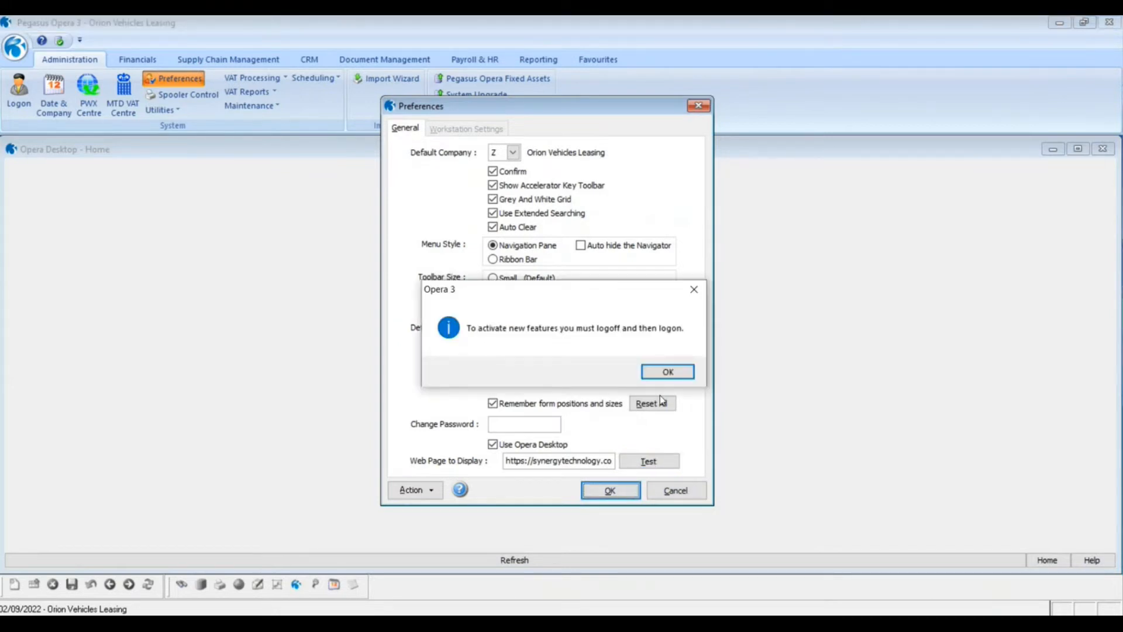
pyautogui.click(668, 372)
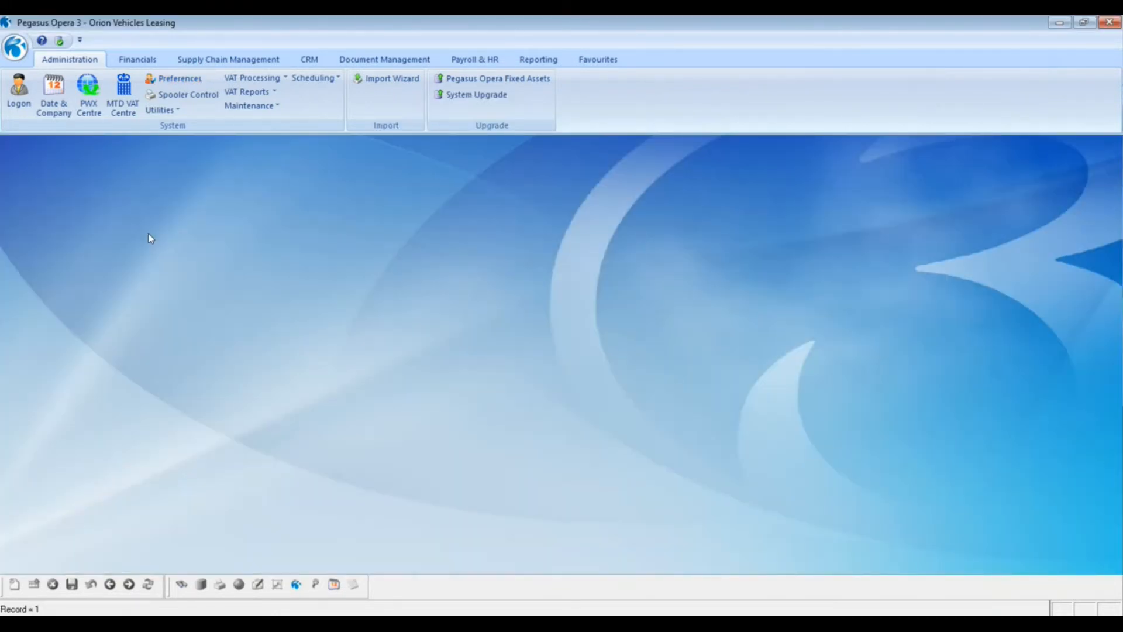
pyautogui.click(16, 52)
pyautogui.click(37, 72)
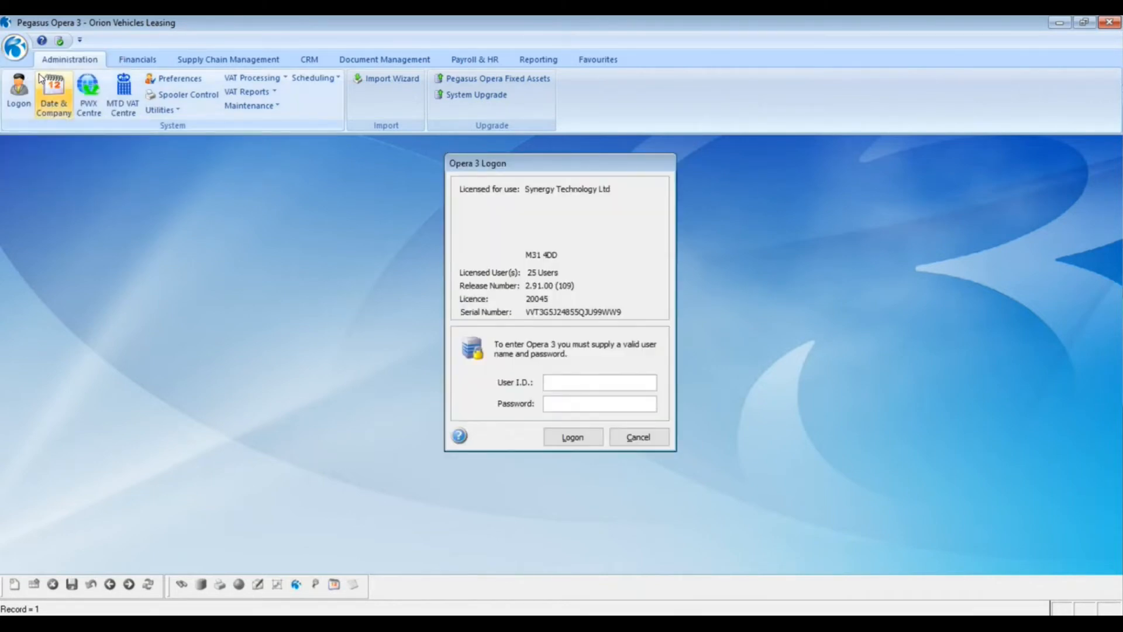
pyautogui.write('USER')
pyautogui.press('Tab')
pyautogui.press('Tab')
pyautogui.press('Return')
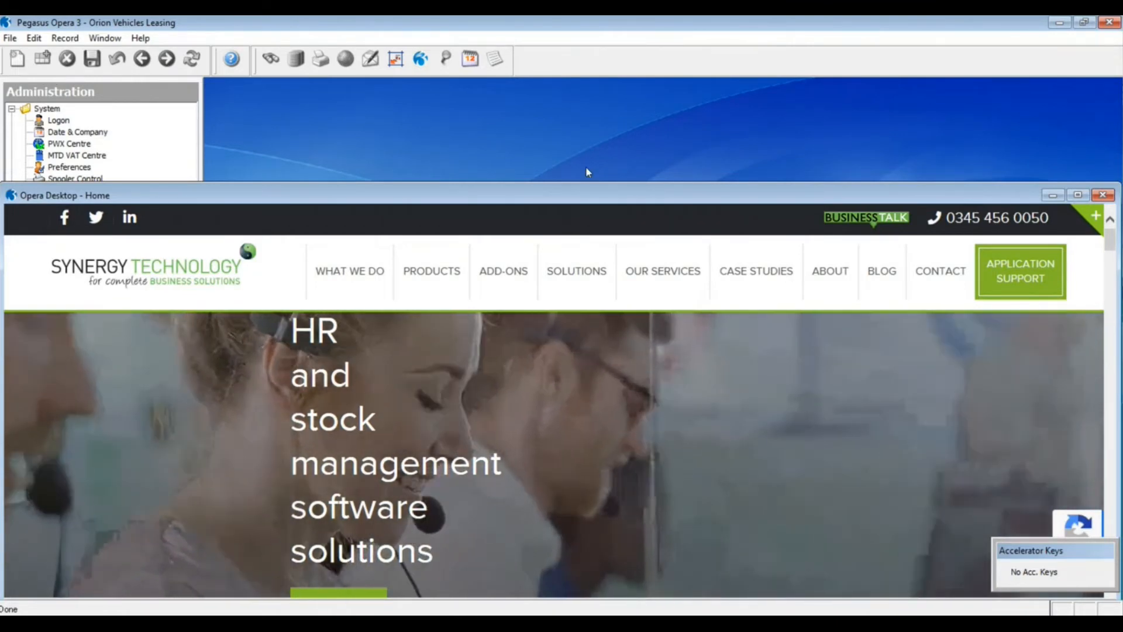
# Move and enlarge the Opera Desktop window to view the web page, and close it.
pyautogui.moveTo(589, 183); pyautogui.dragTo(593, 105)
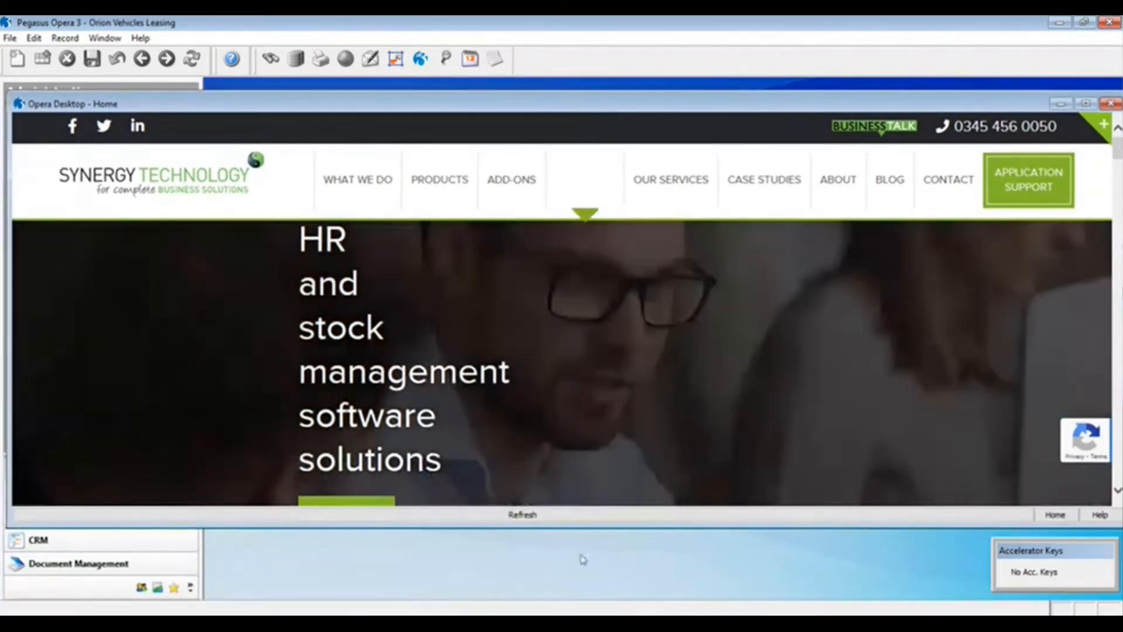
pyautogui.moveTo(584, 525); pyautogui.dragTo(594, 584)
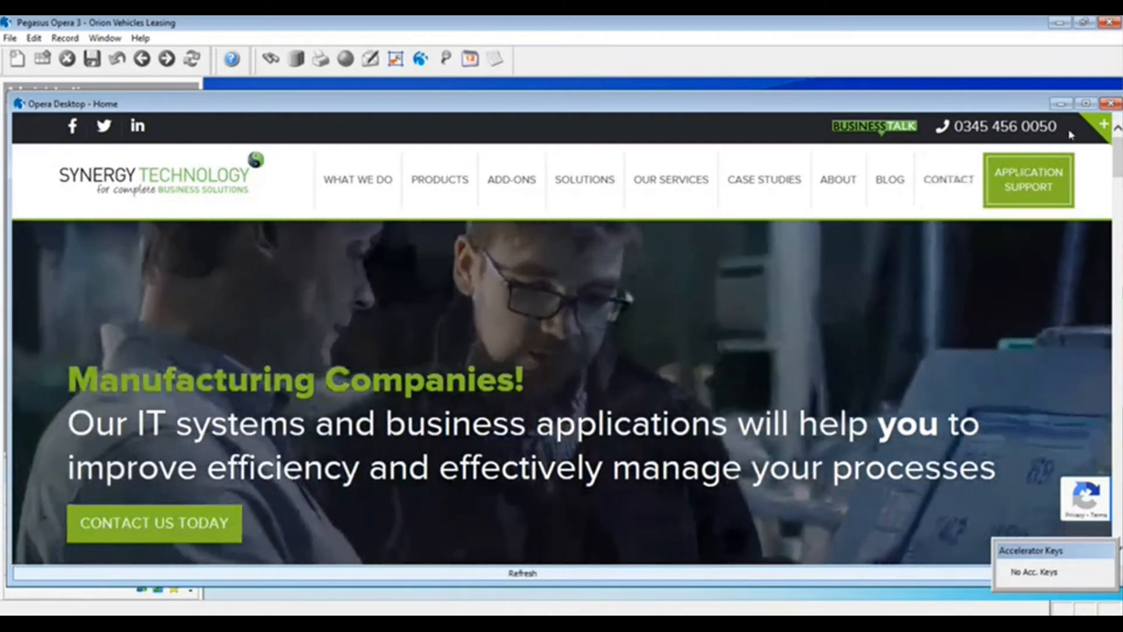
pyautogui.click(1110, 104)
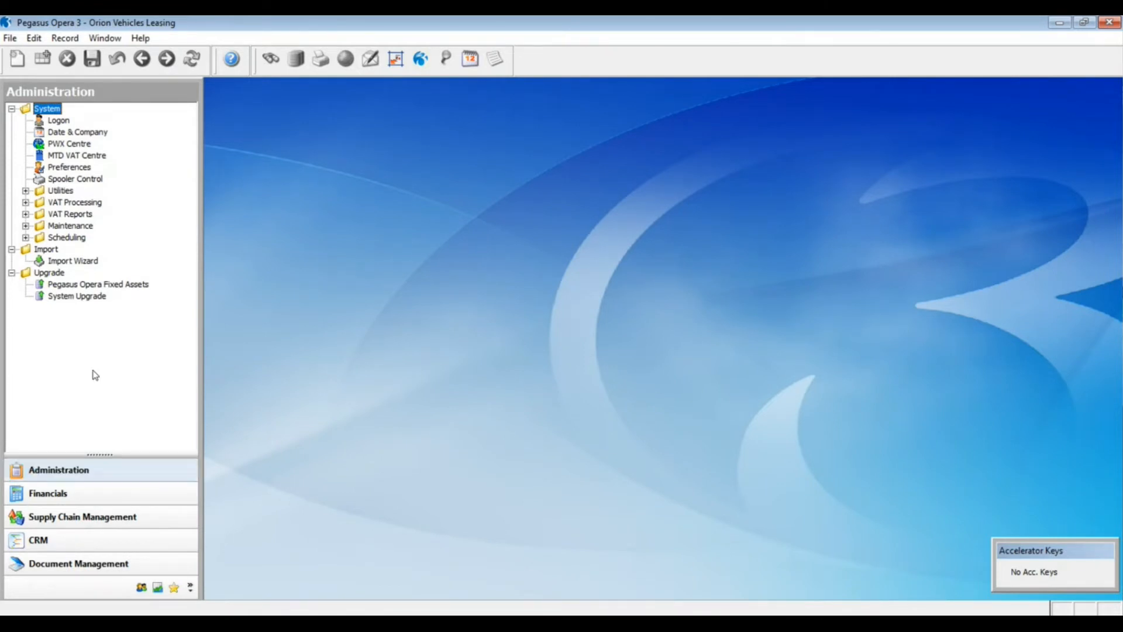
# Reopen the user Preferences, set the menu style to Ribbon Bar, and disable Use Opera Desktop.
pyautogui.doubleClick(76, 168)
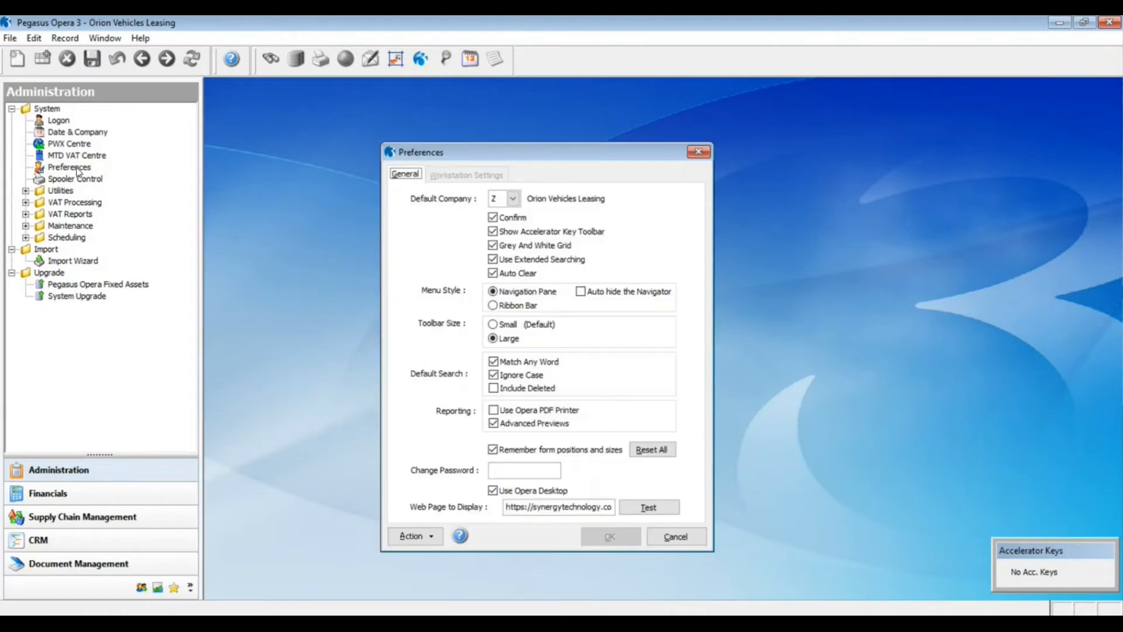
pyautogui.click(492, 304)
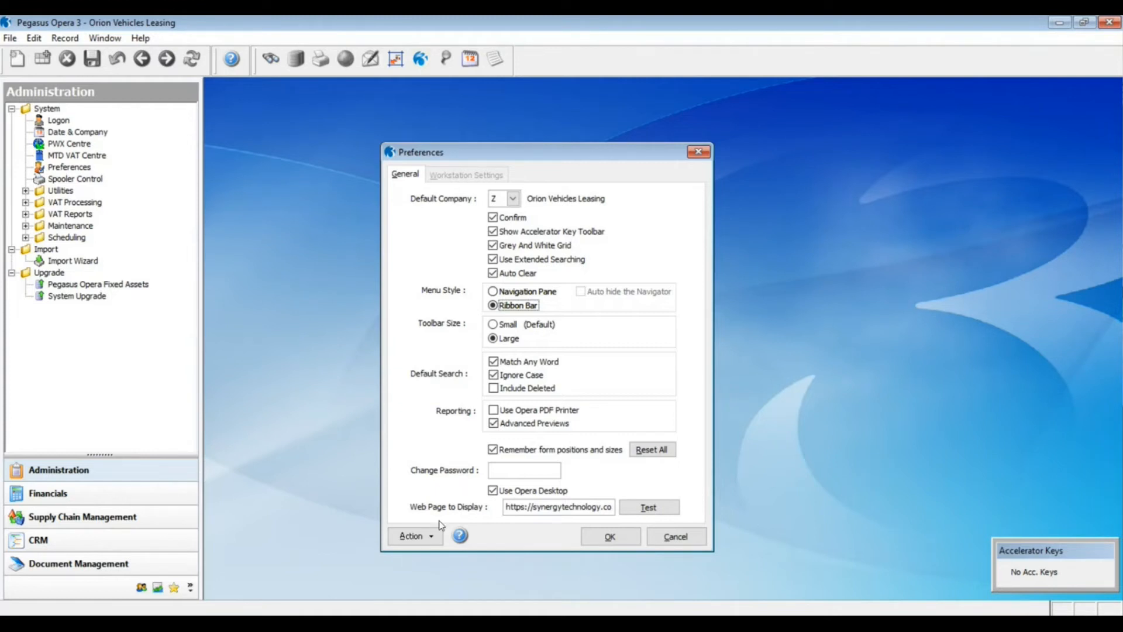
pyautogui.click(492, 490)
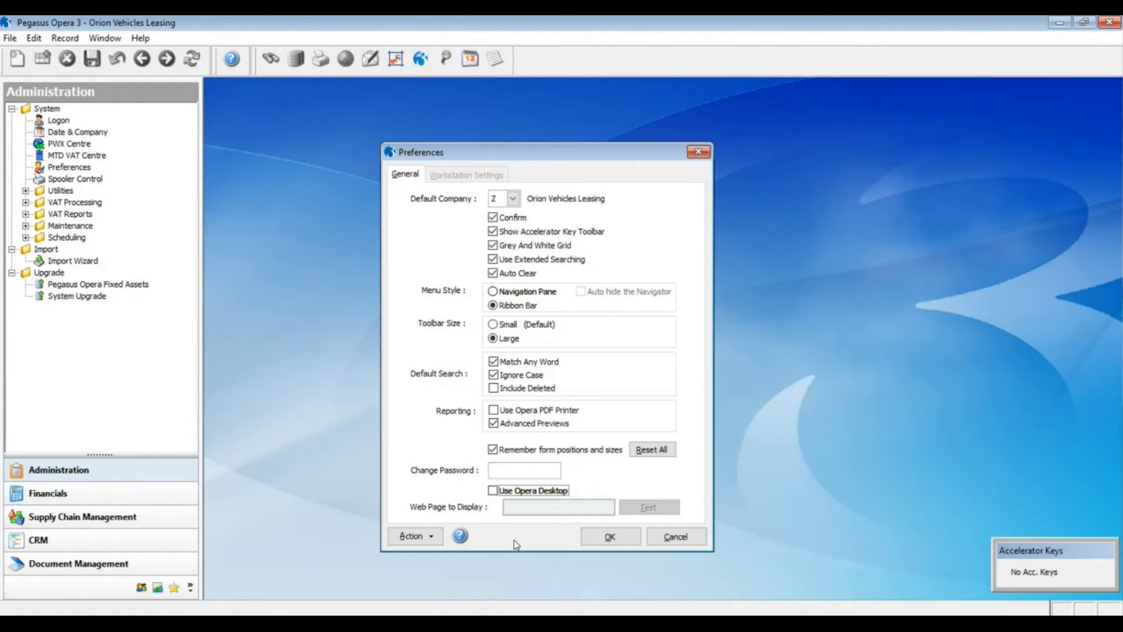
# Open the User Background Options, choose company A, P I L E Equipment Ltd, and discard the entry without setting a background.
pyautogui.click(431, 542)
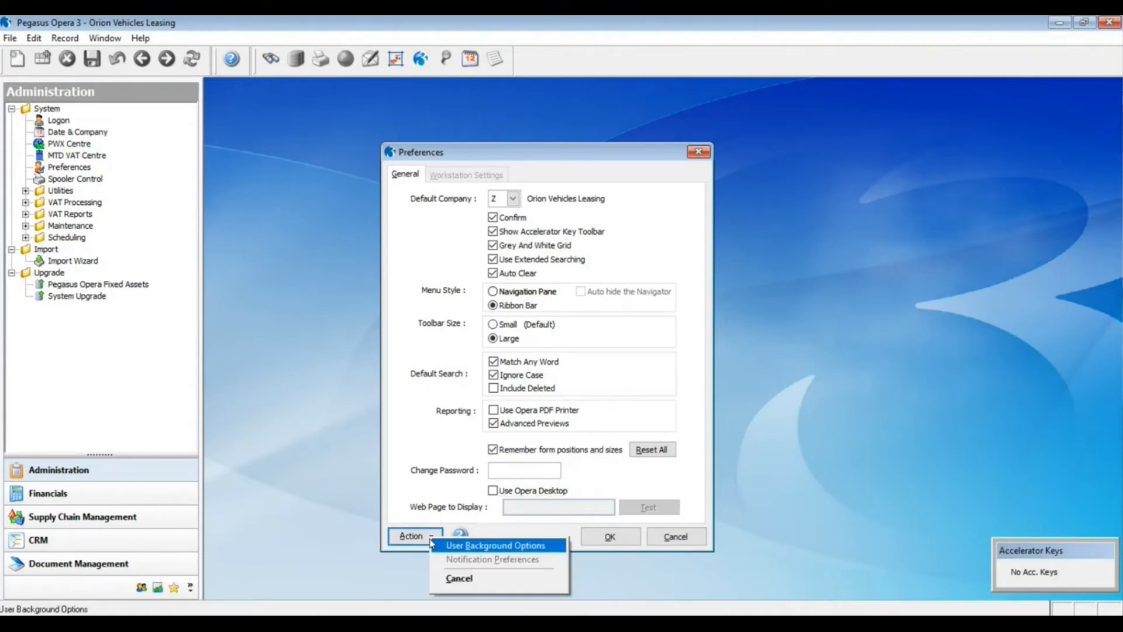
pyautogui.click(468, 546)
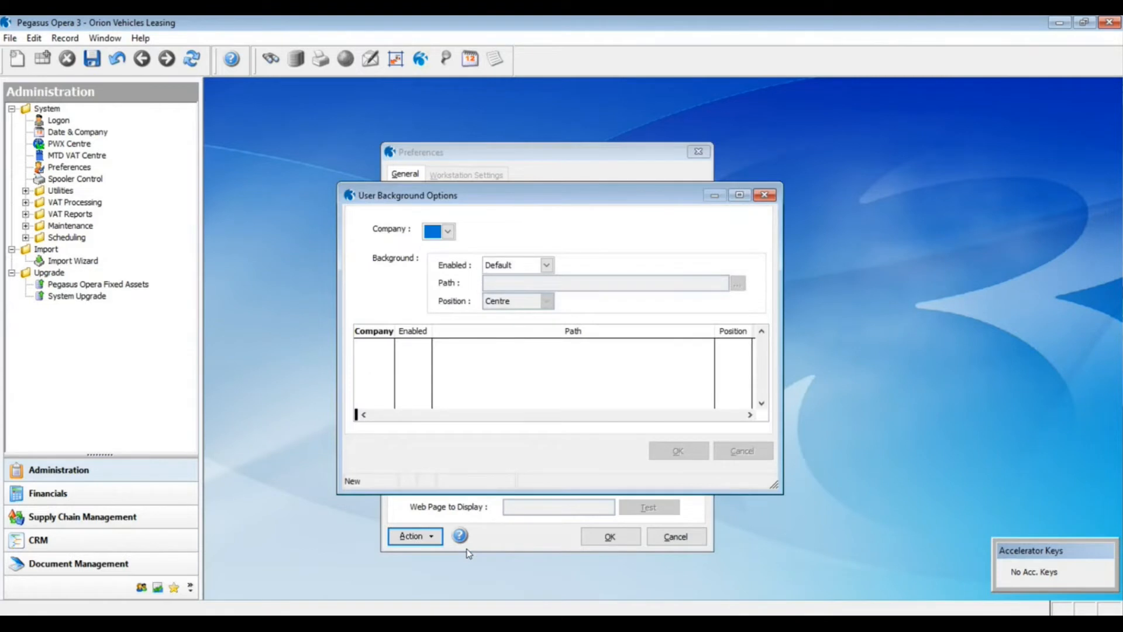
pyautogui.moveTo(542, 193); pyautogui.dragTo(729, 177)
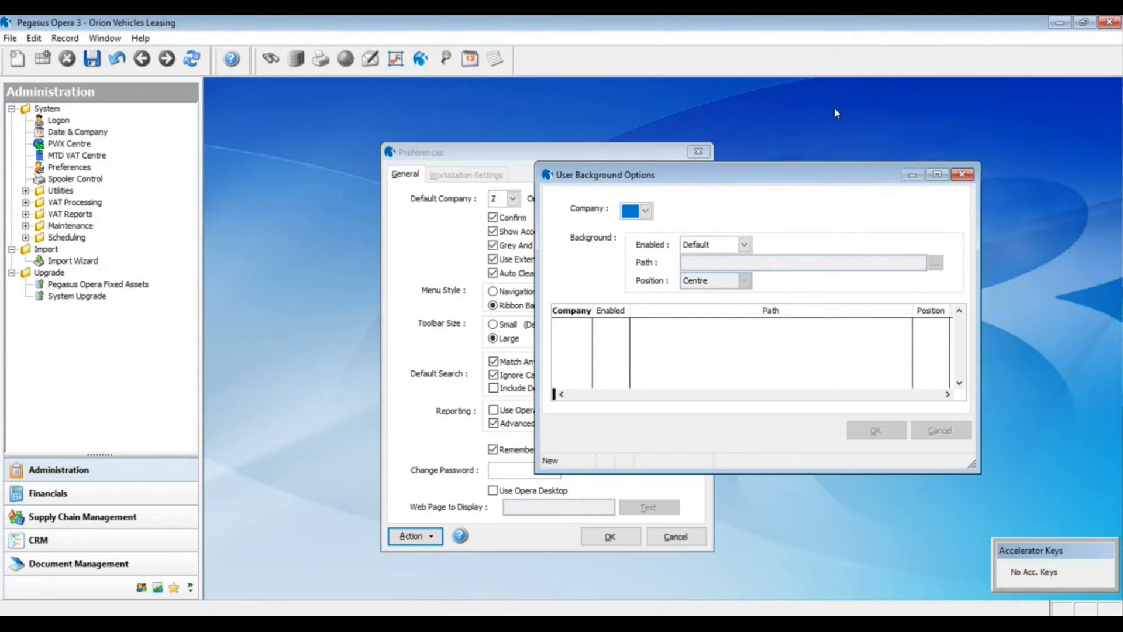
pyautogui.click(646, 211)
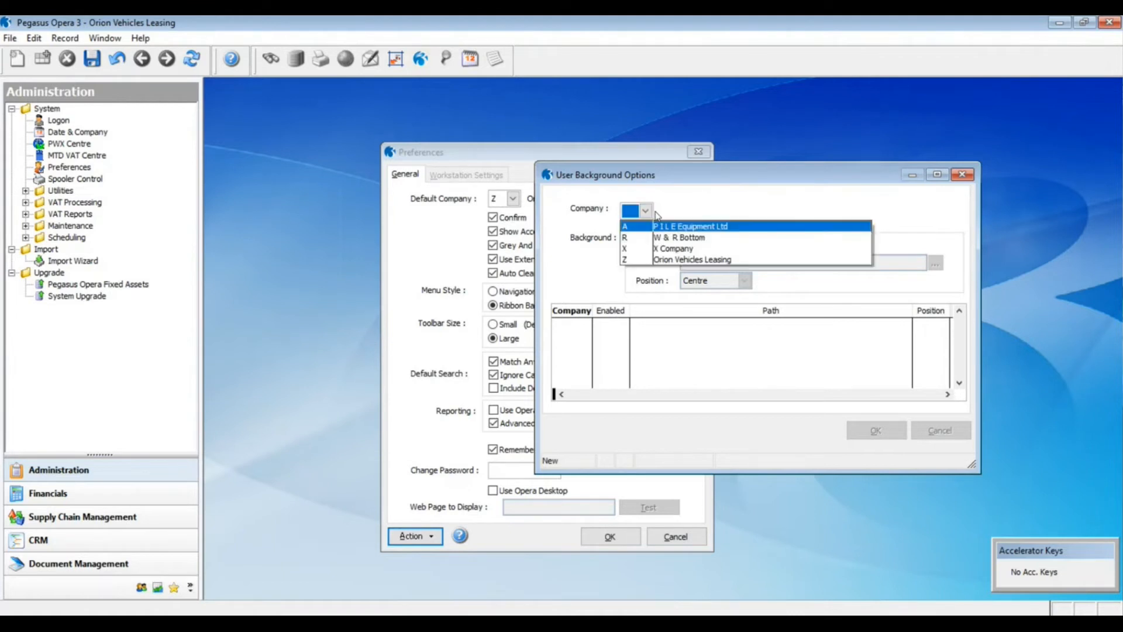
pyautogui.click(666, 227)
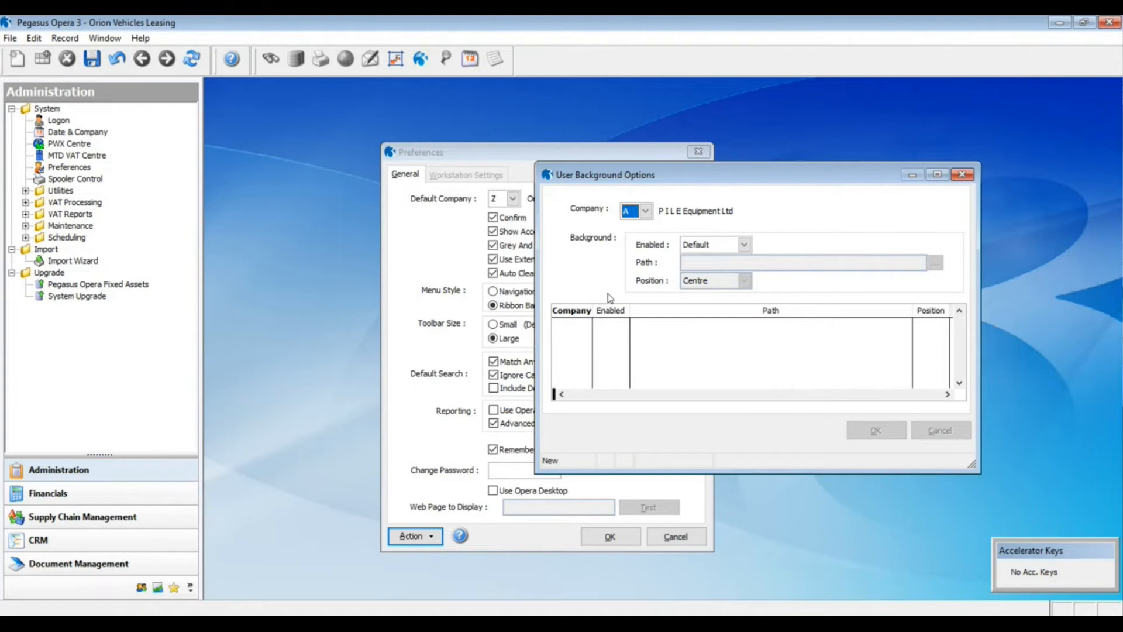
pyautogui.press('Escape')
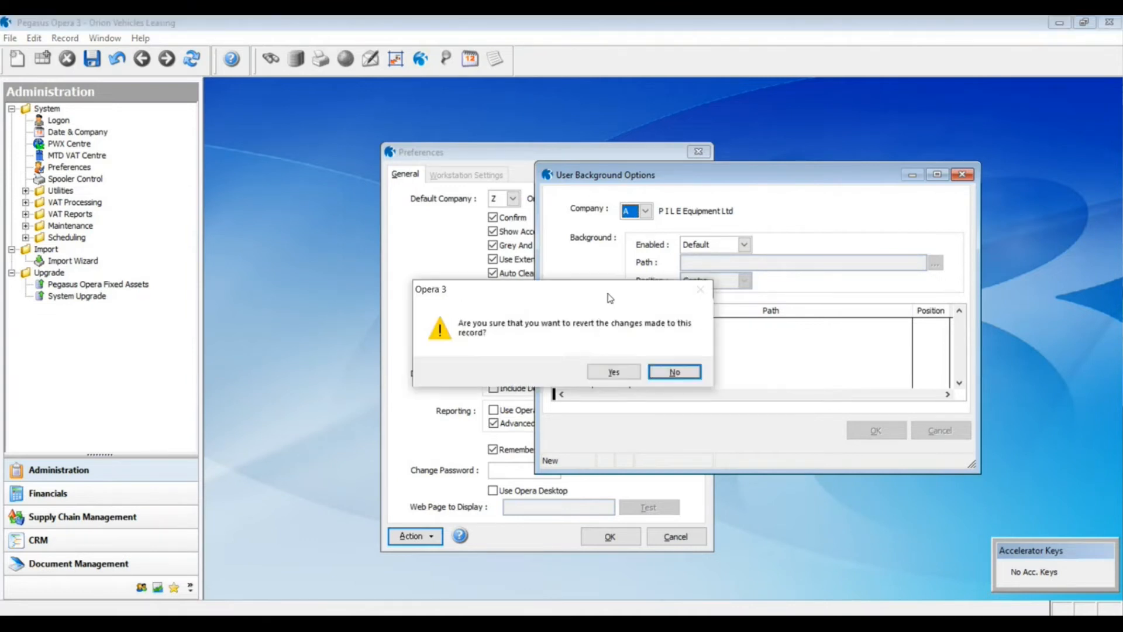
pyautogui.click(611, 373)
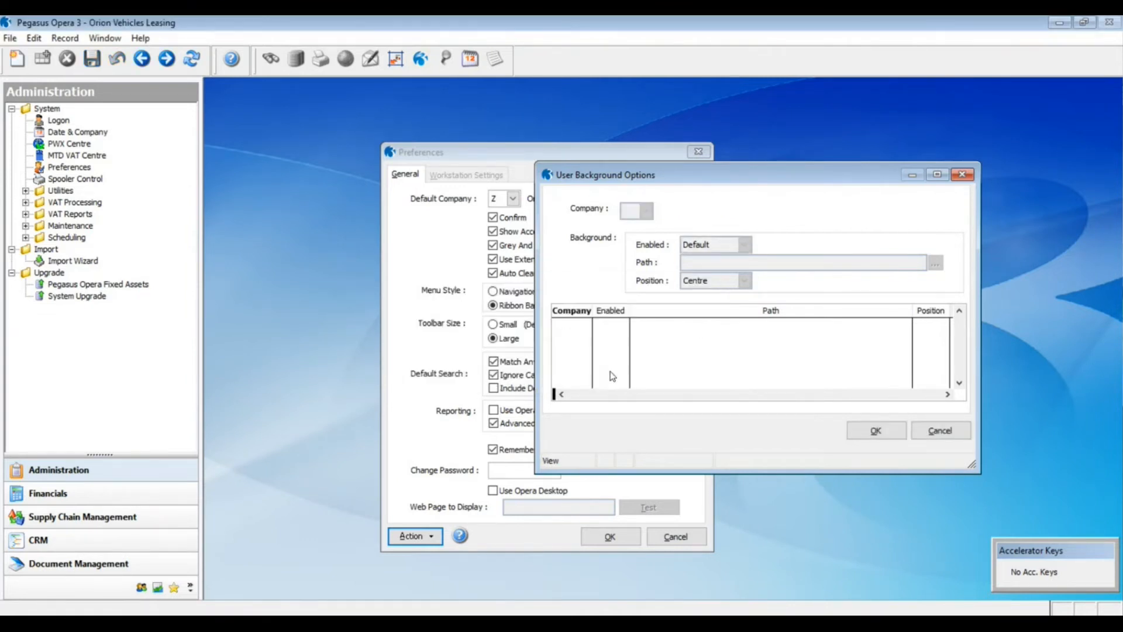
pyautogui.click(957, 430)
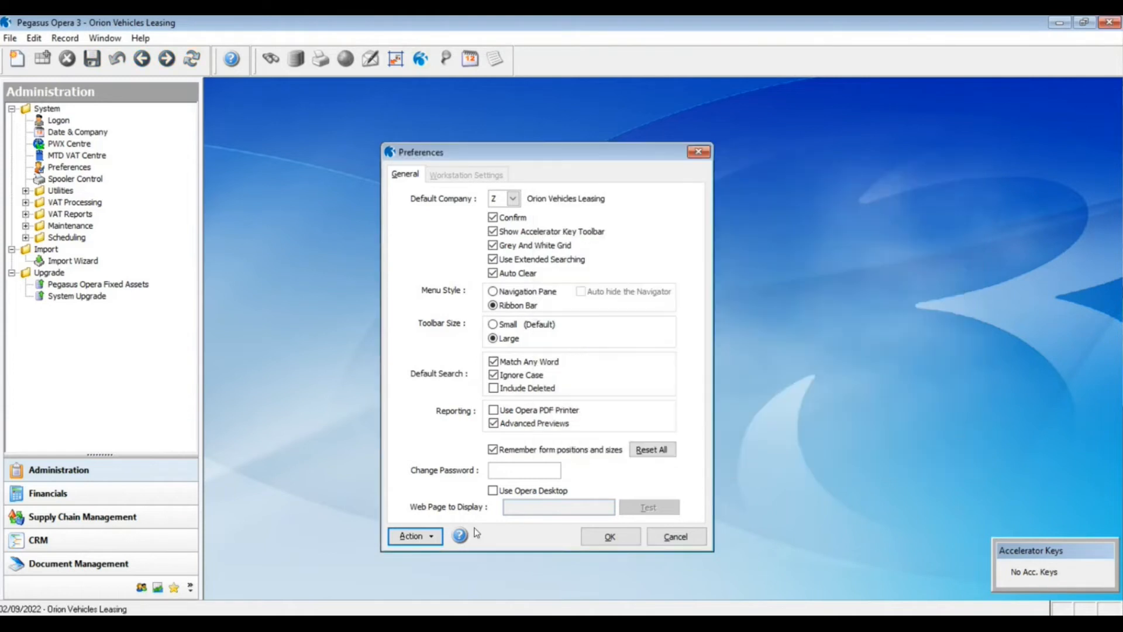
# Save the changed preferences and acknowledge the notice about logging off and on.
pyautogui.click(432, 537)
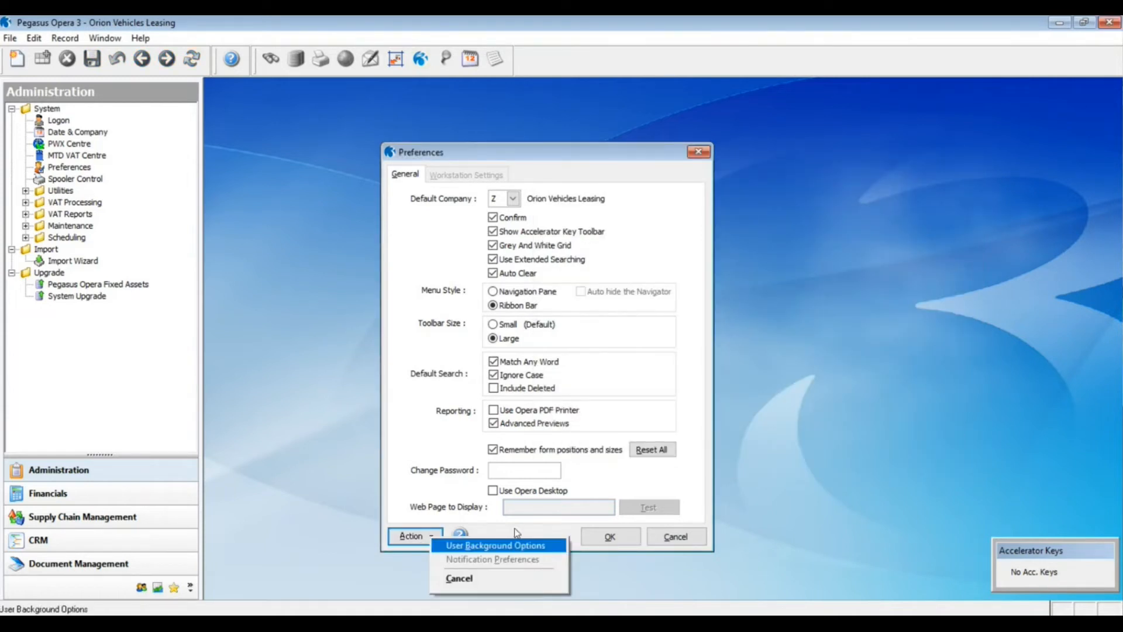
pyautogui.click(617, 535)
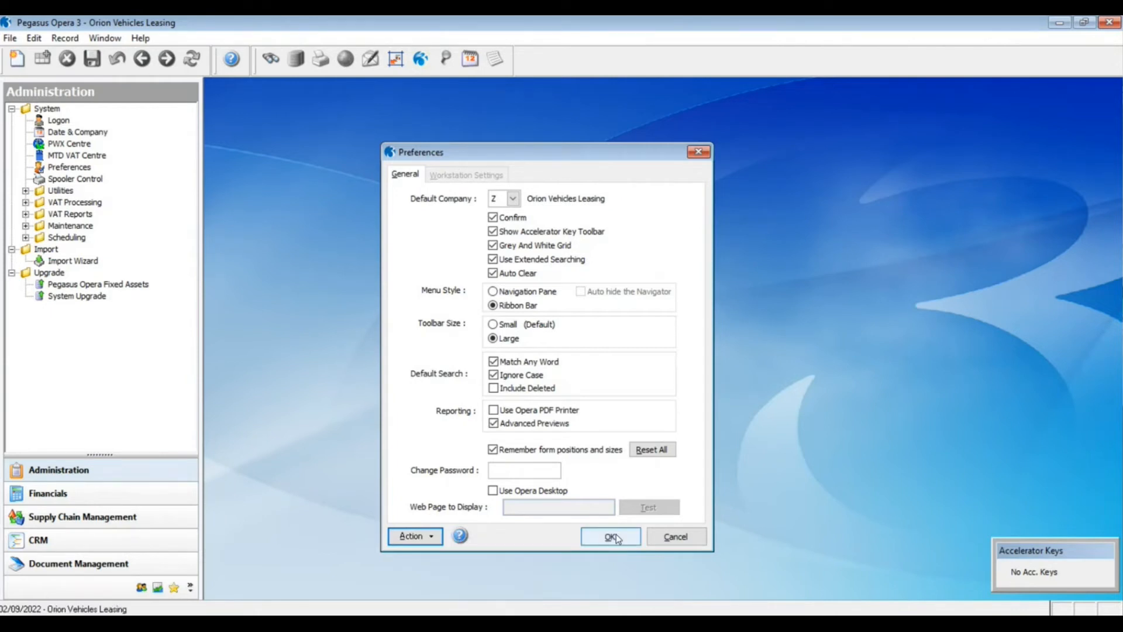
pyautogui.click(617, 536)
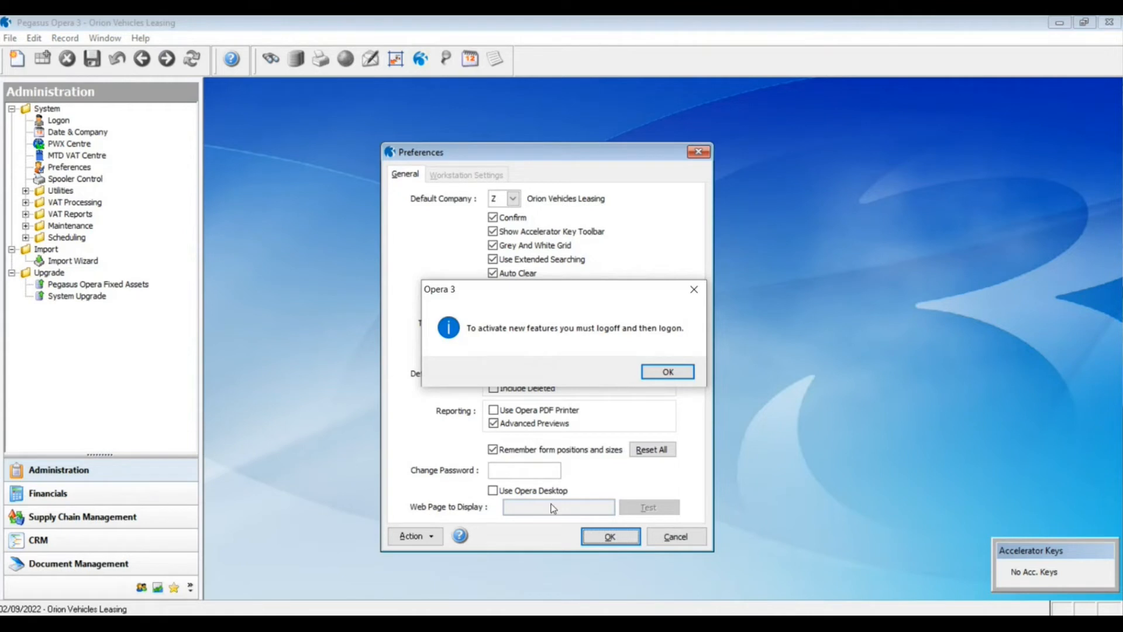
pyautogui.moveTo(559, 289); pyautogui.dragTo(812, 334)
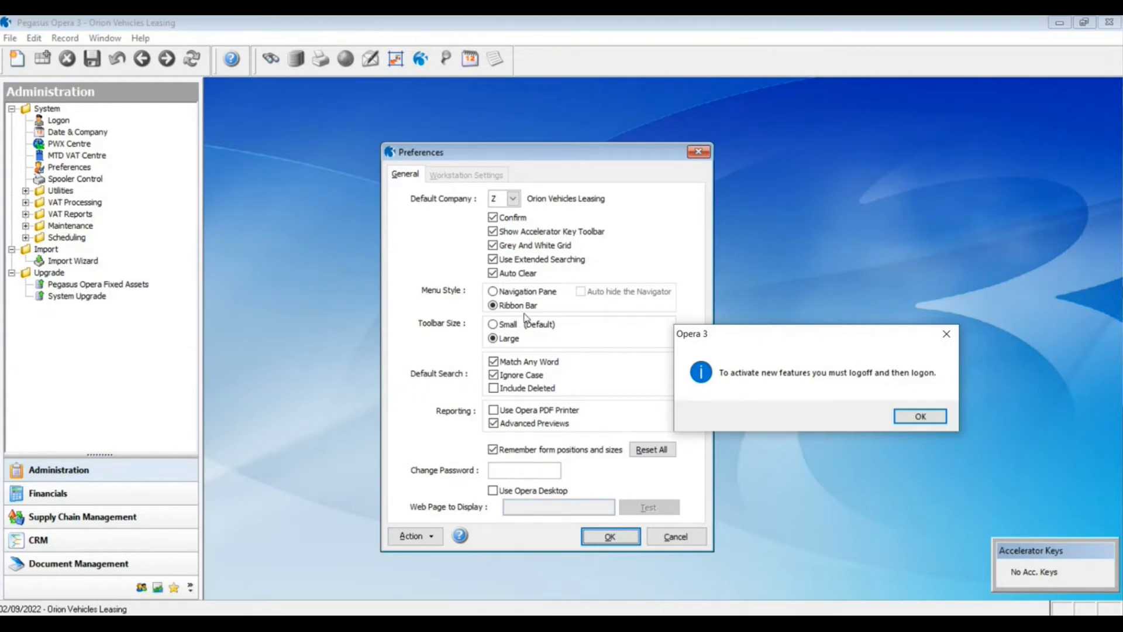
pyautogui.moveTo(773, 335); pyautogui.dragTo(649, 316)
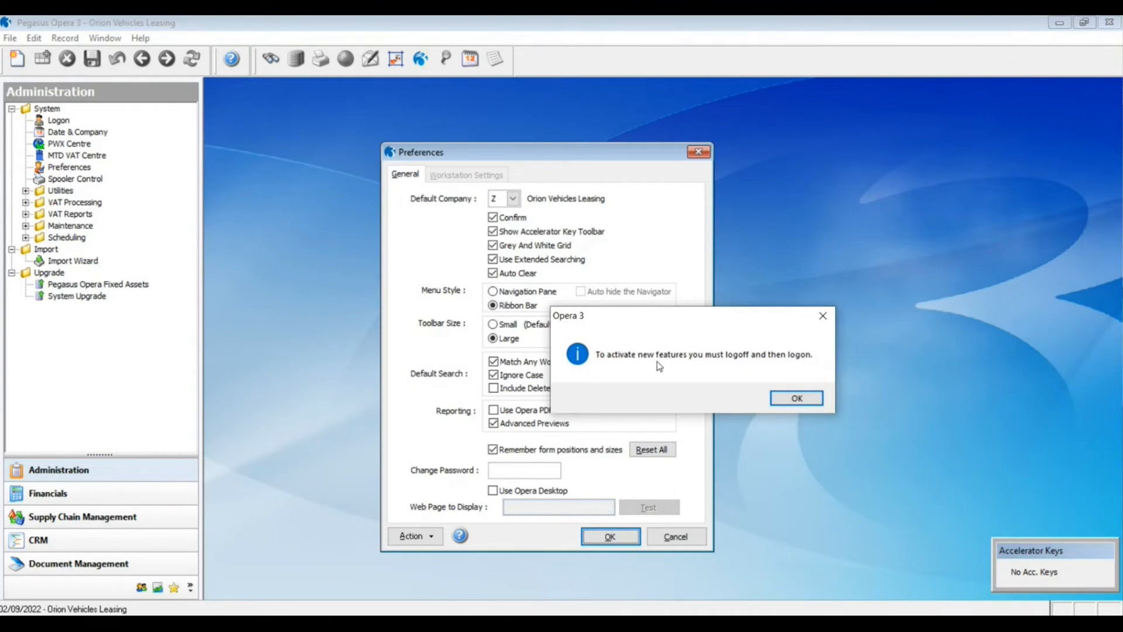
pyautogui.click(796, 399)
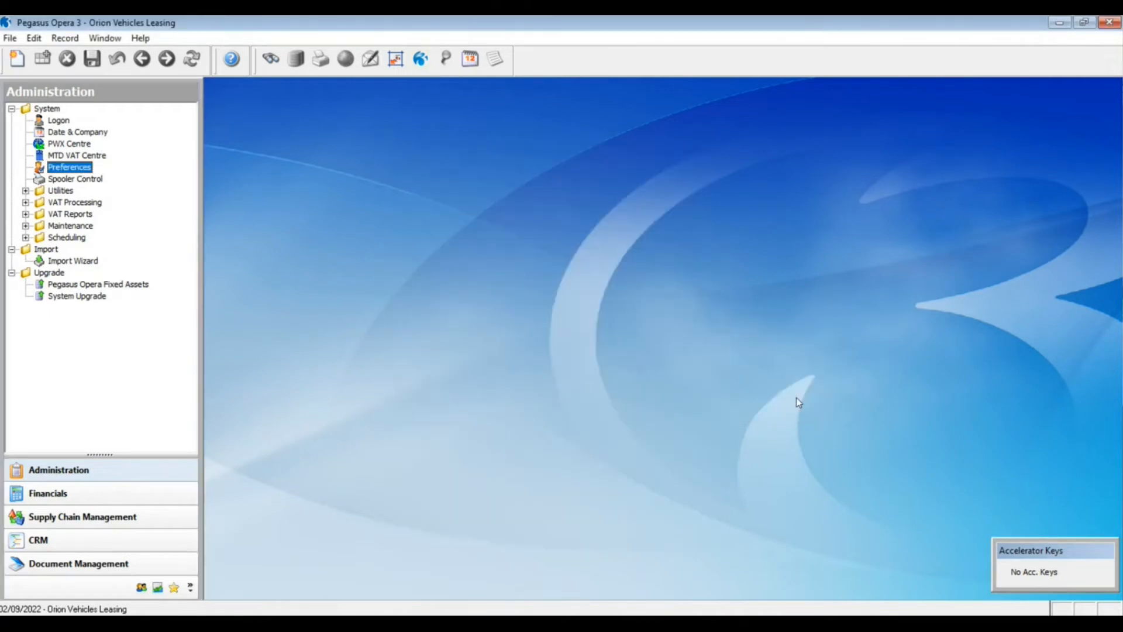
# Log on again as USER with a blank password to apply the Ribbon Bar menu style.
pyautogui.click(60, 121)
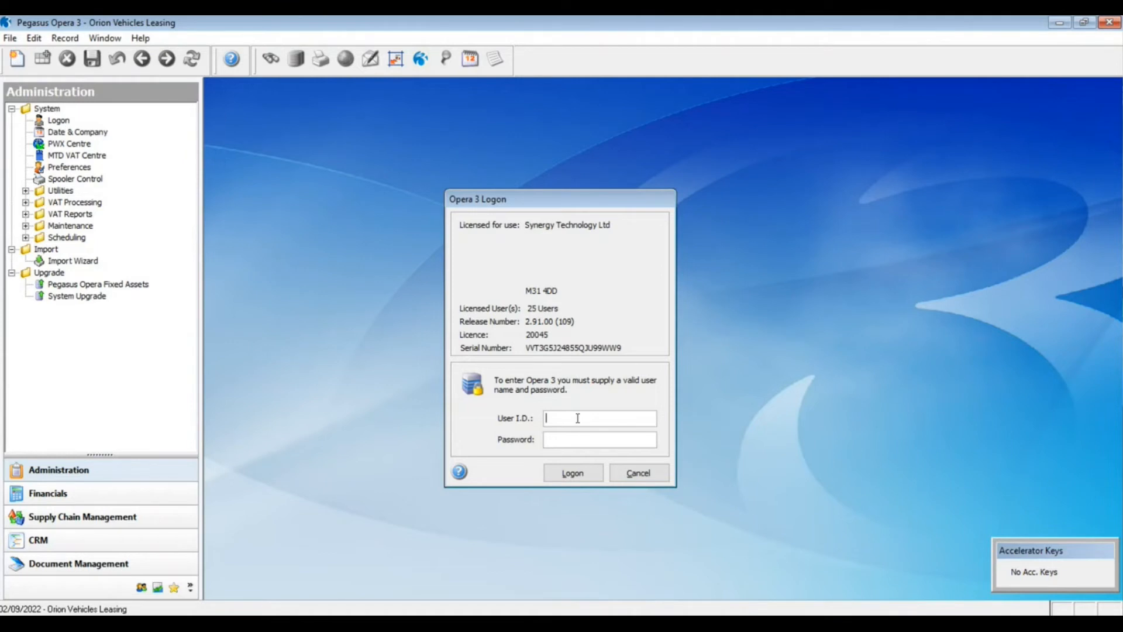
pyautogui.write('ER')
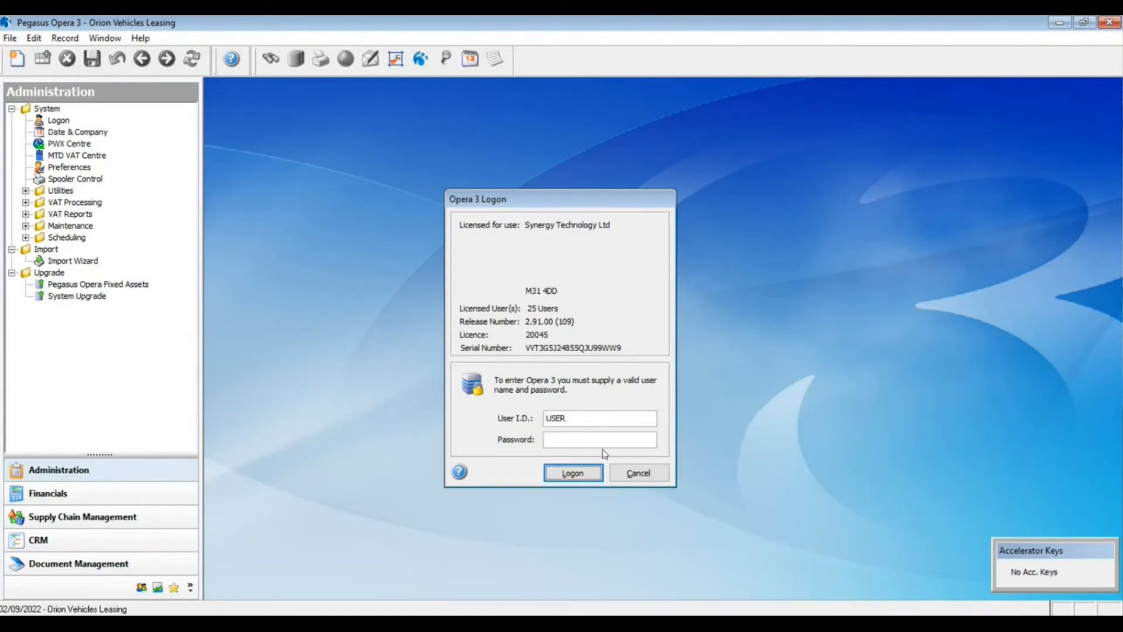
pyautogui.click(595, 471)
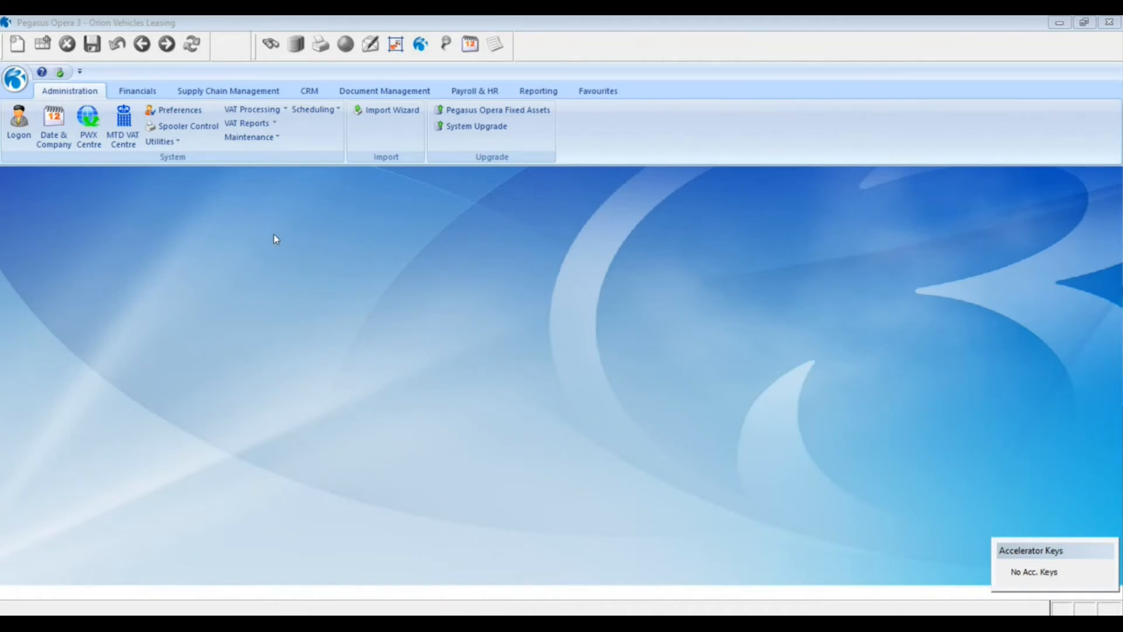
# Open Sales Processing, view all transactions behind the current balance of Adams Light Engineering Ltd, and close the transaction list.
pyautogui.click(139, 93)
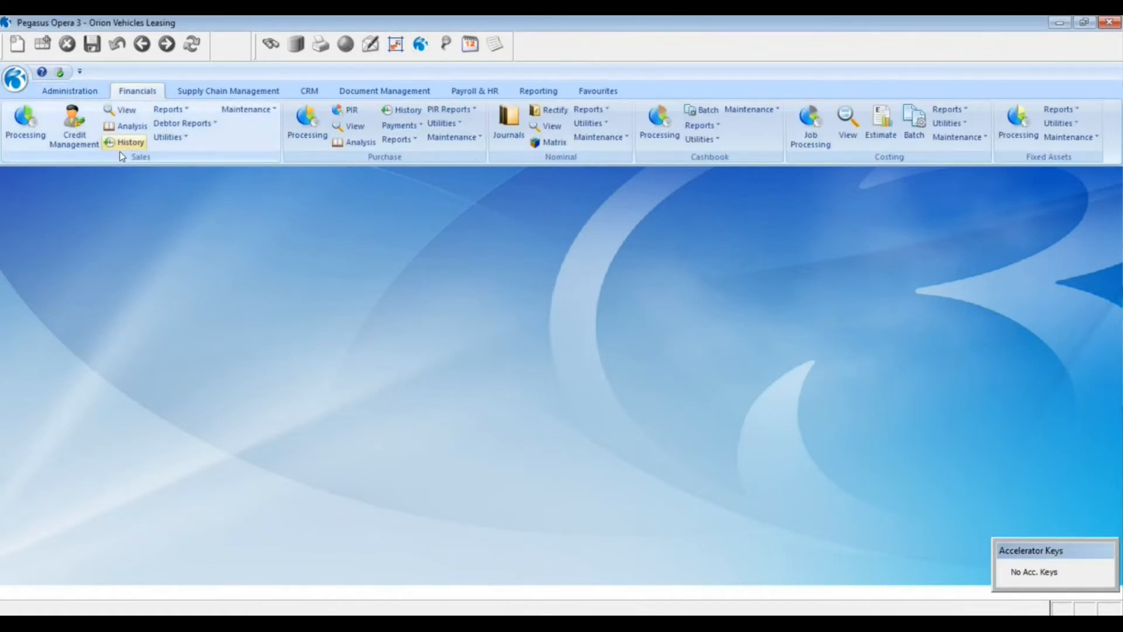
pyautogui.click(25, 122)
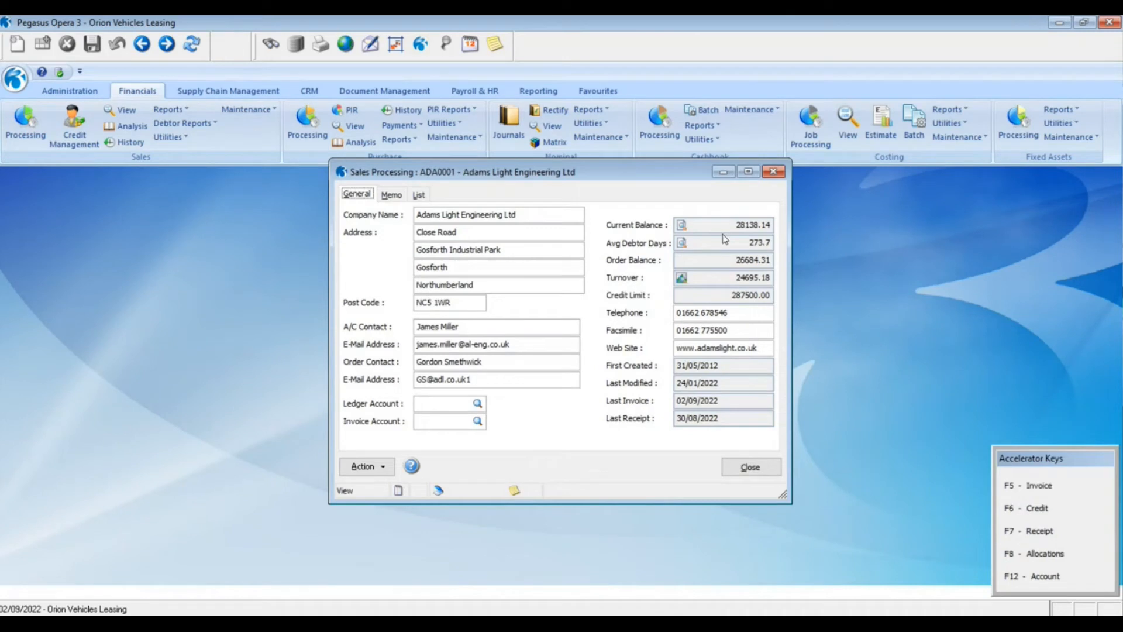
pyautogui.click(682, 225)
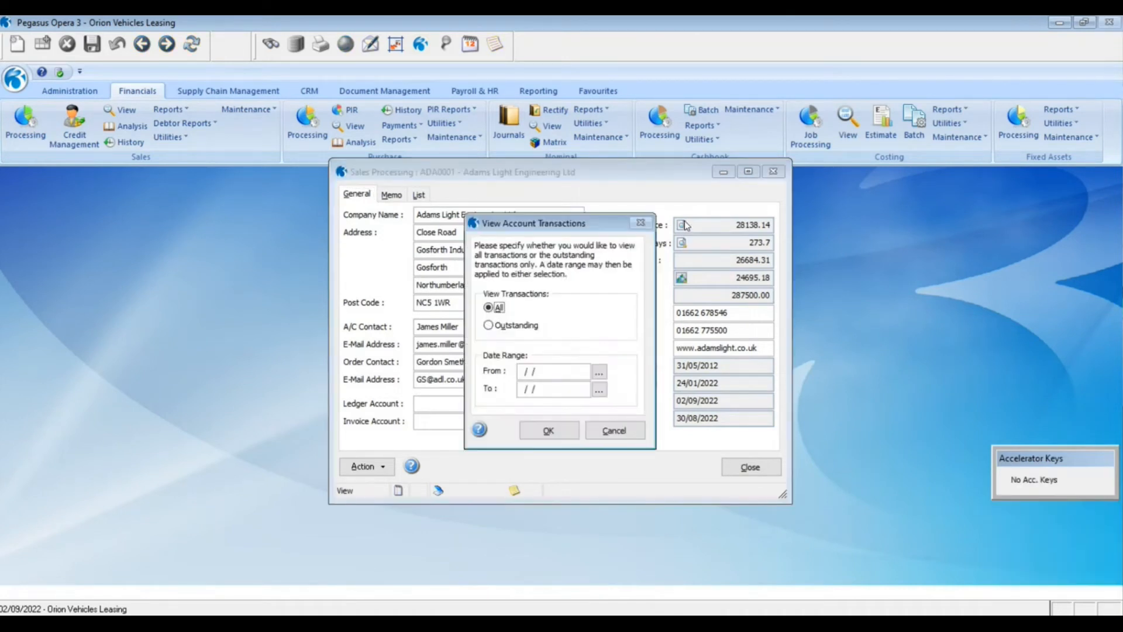
pyautogui.click(549, 429)
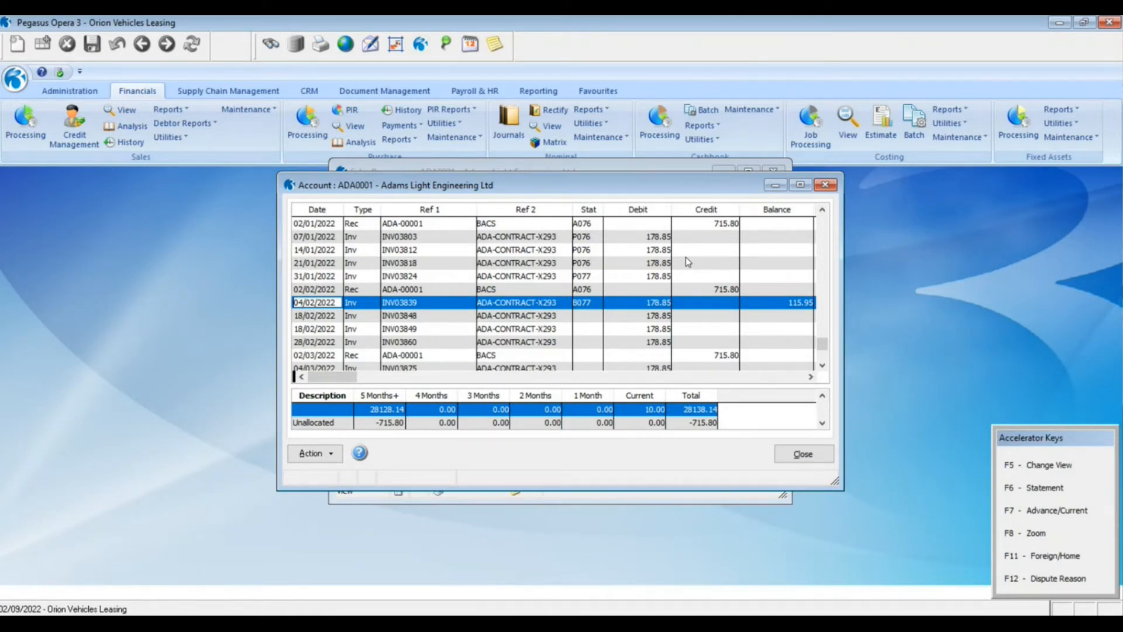
pyautogui.scroll(2, 720, 280)
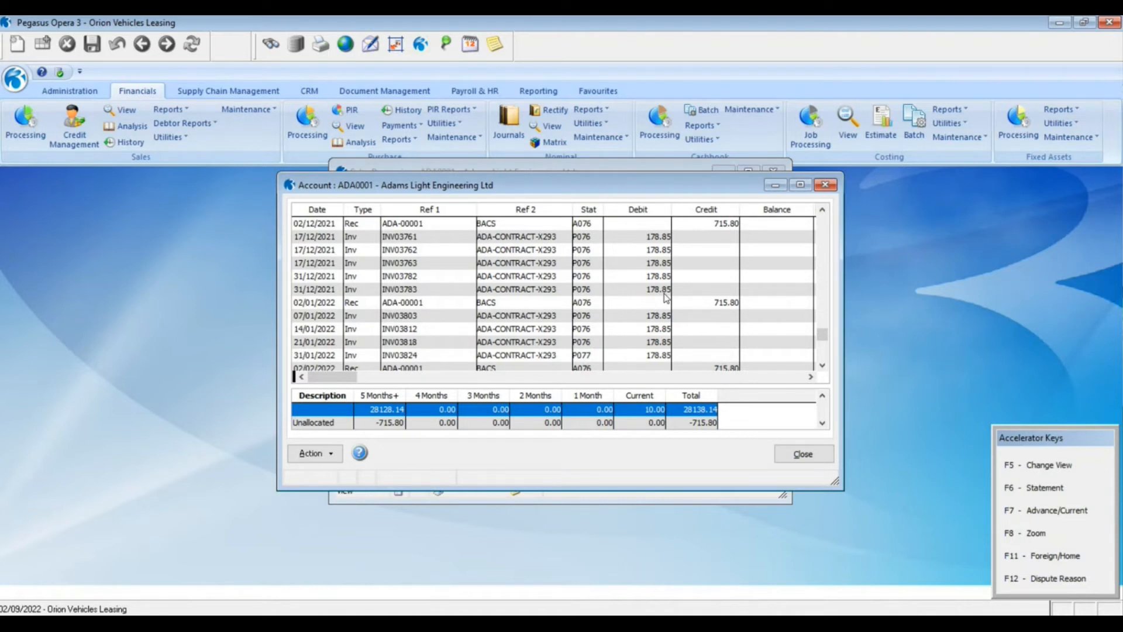
pyautogui.click(803, 453)
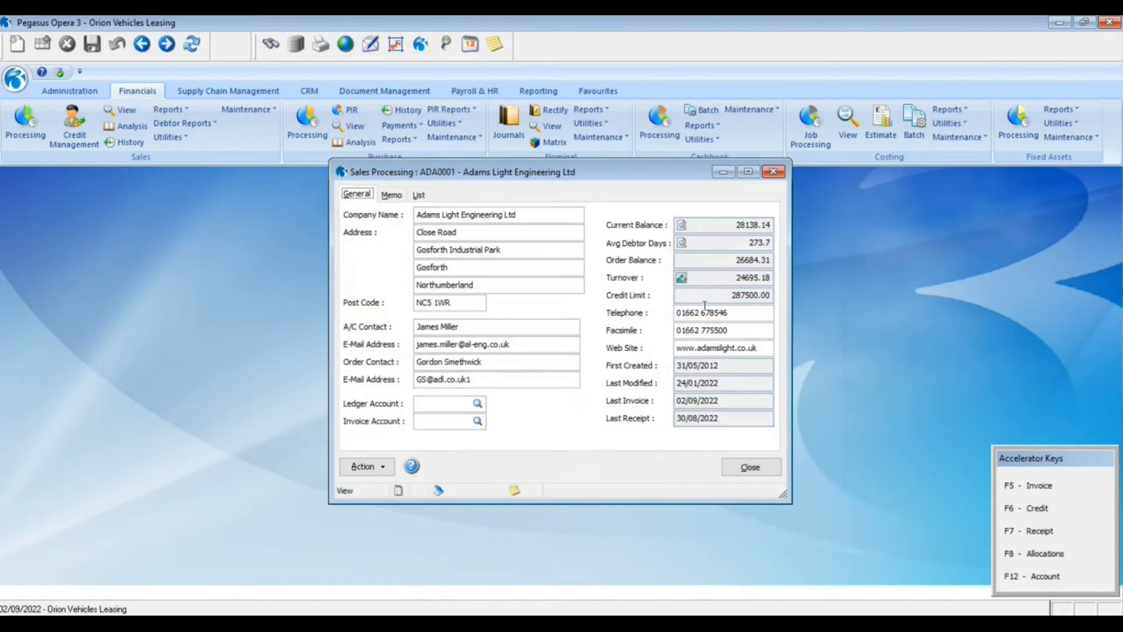
# Enlarge the Sales Processing window, shrink it to a small form, and move it to the area just below the ribbon.
pyautogui.moveTo(588, 168); pyautogui.dragTo(409, 100)
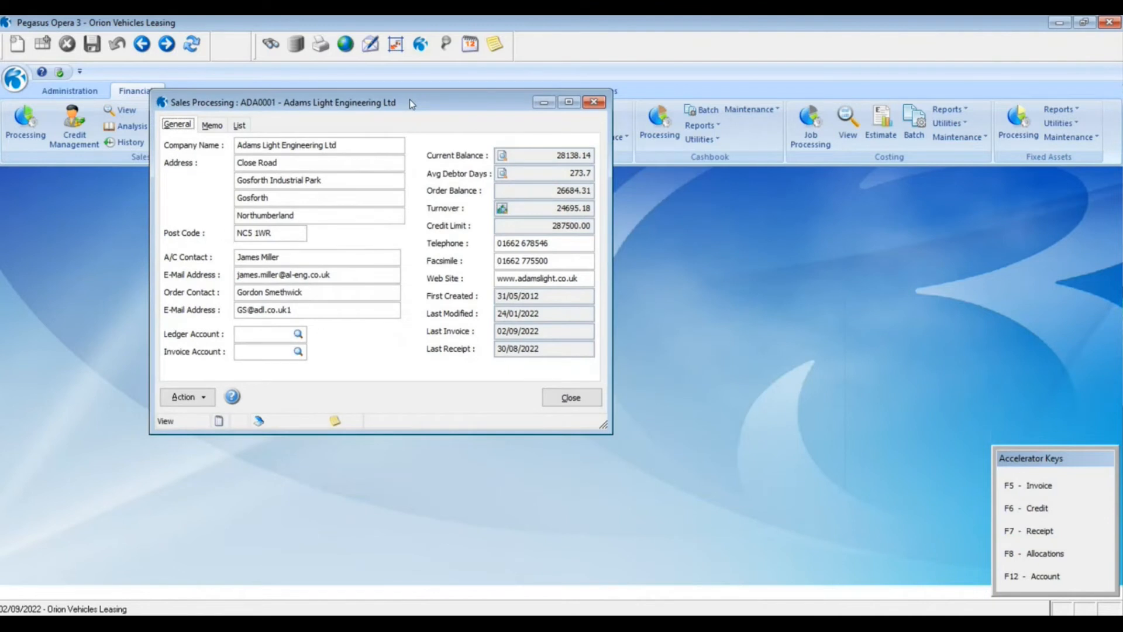
pyautogui.moveTo(608, 434); pyautogui.dragTo(886, 561)
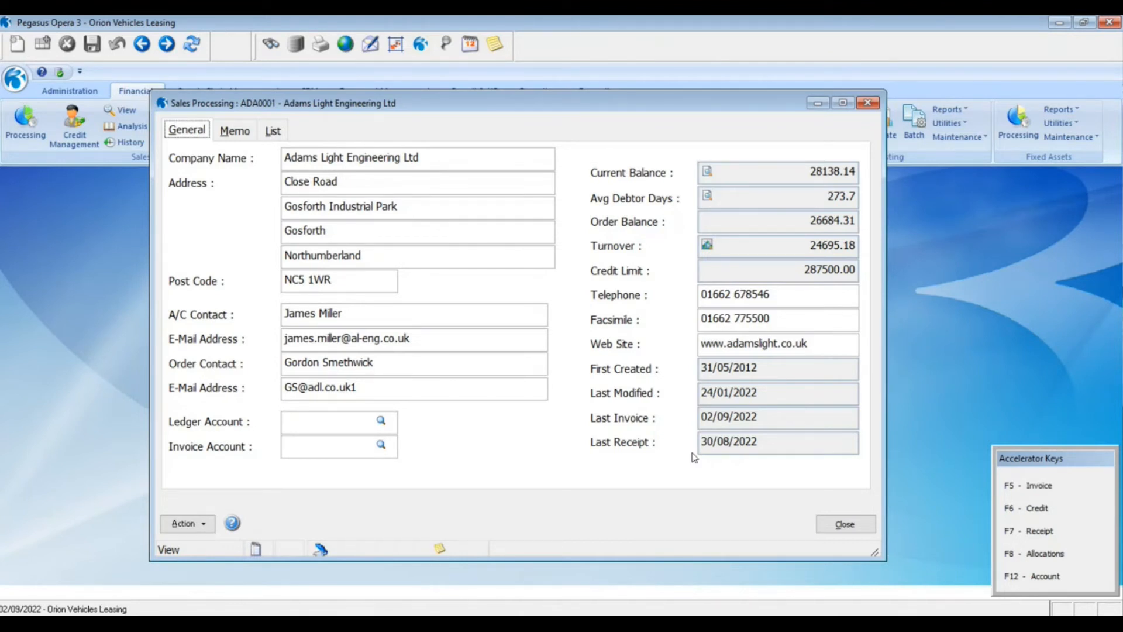
pyautogui.click(836, 524)
pyautogui.moveTo(874, 554); pyautogui.dragTo(351, 325)
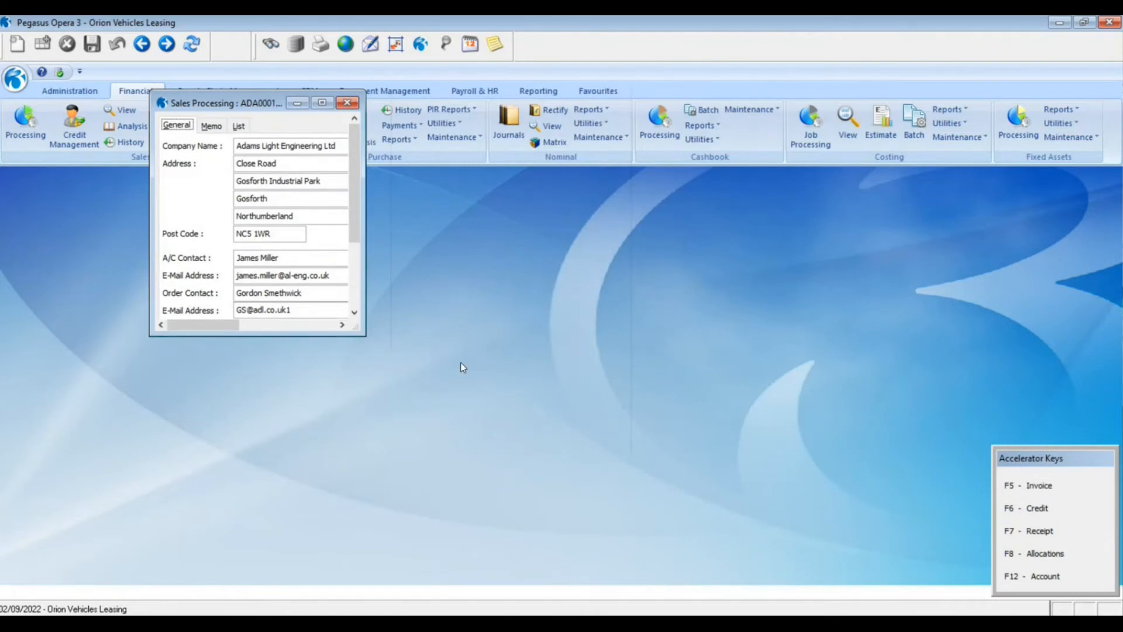
pyautogui.moveTo(214, 104); pyautogui.dragTo(146, 193)
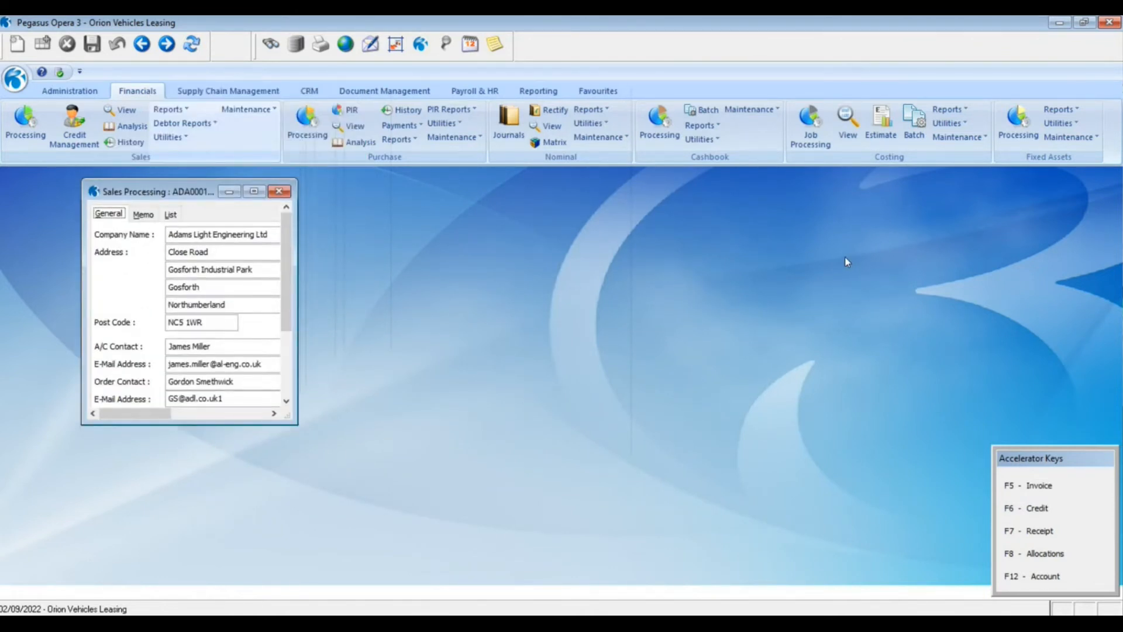
# Open Purchase Processing alongside the sales record, shrink it and place it beside the Sales Processing window, and close it.
pyautogui.click(321, 128)
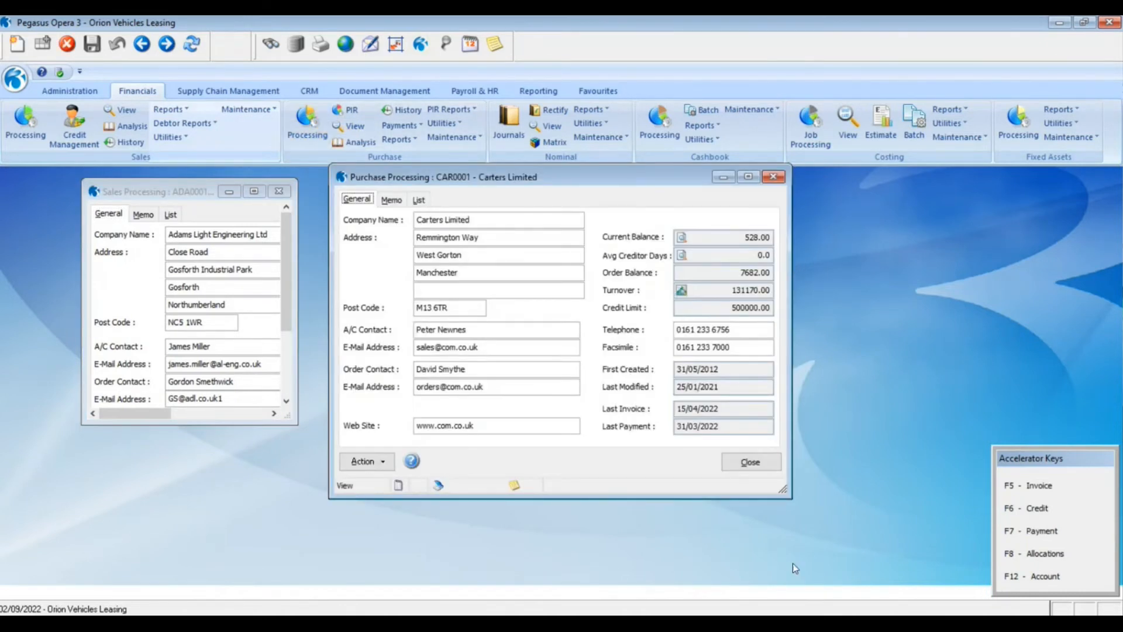
pyautogui.moveTo(786, 493); pyautogui.dragTo(599, 387)
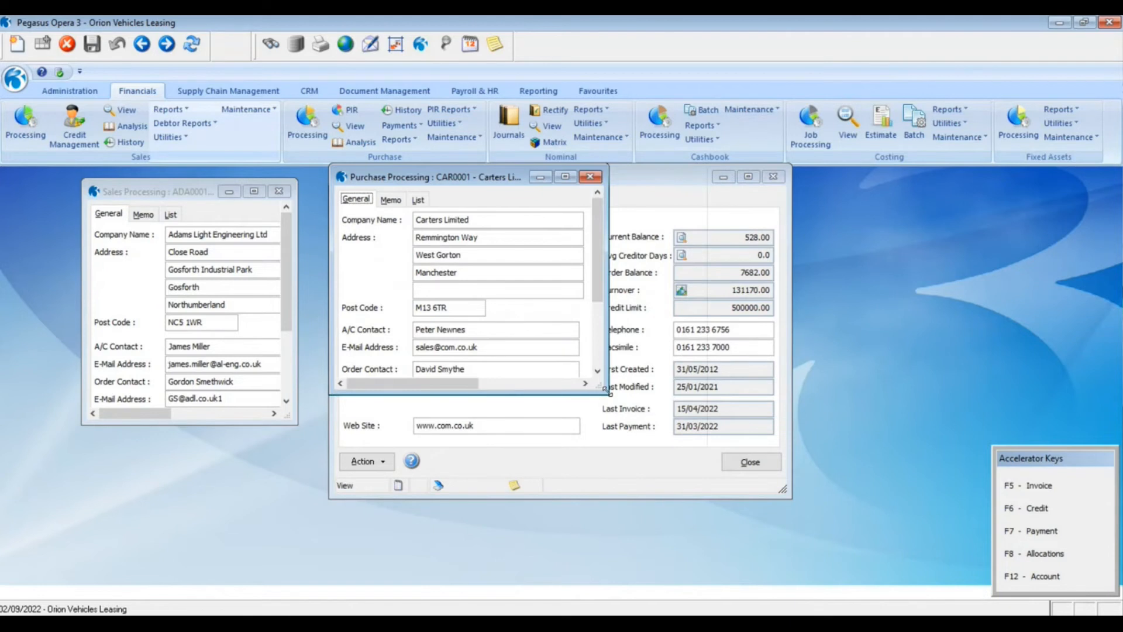
pyautogui.moveTo(472, 174); pyautogui.dragTo(948, 193)
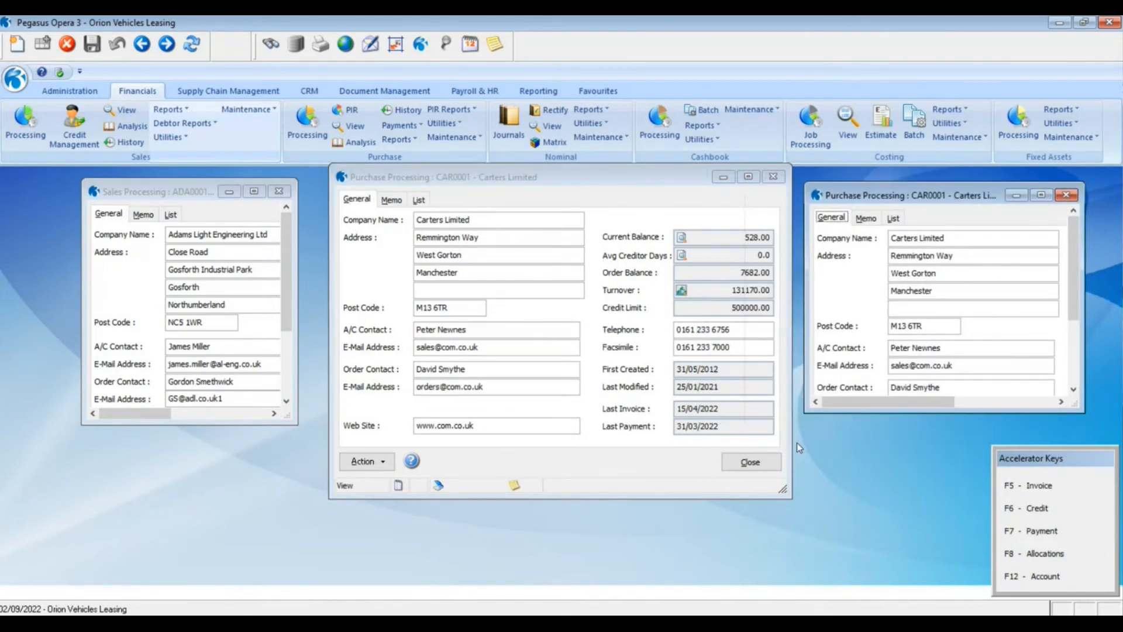
pyautogui.click(754, 463)
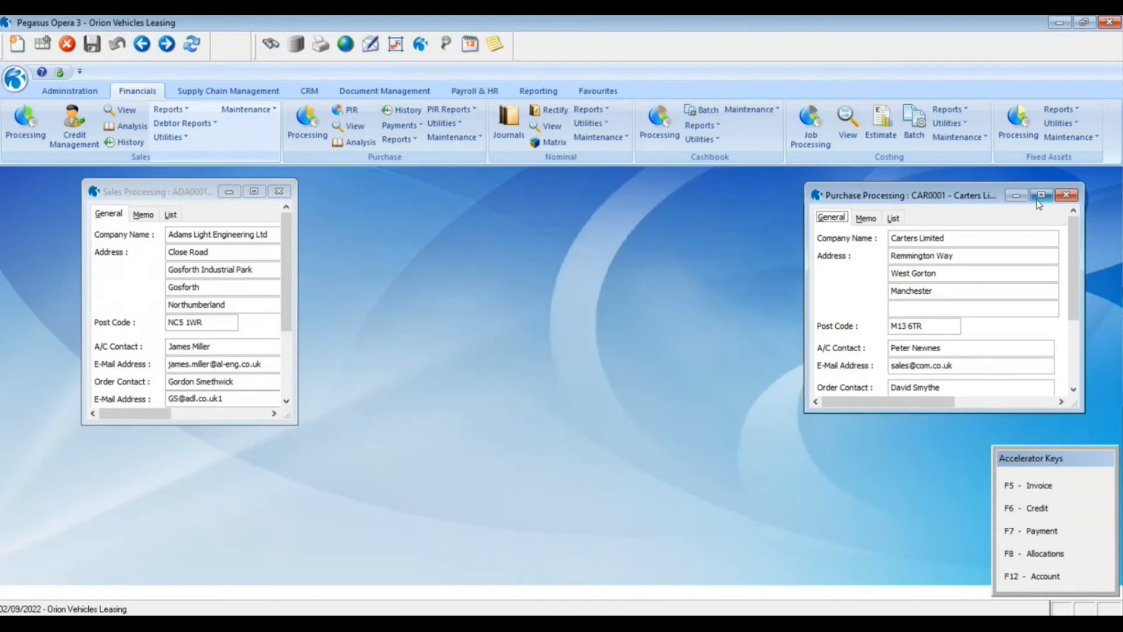
pyautogui.click(1066, 195)
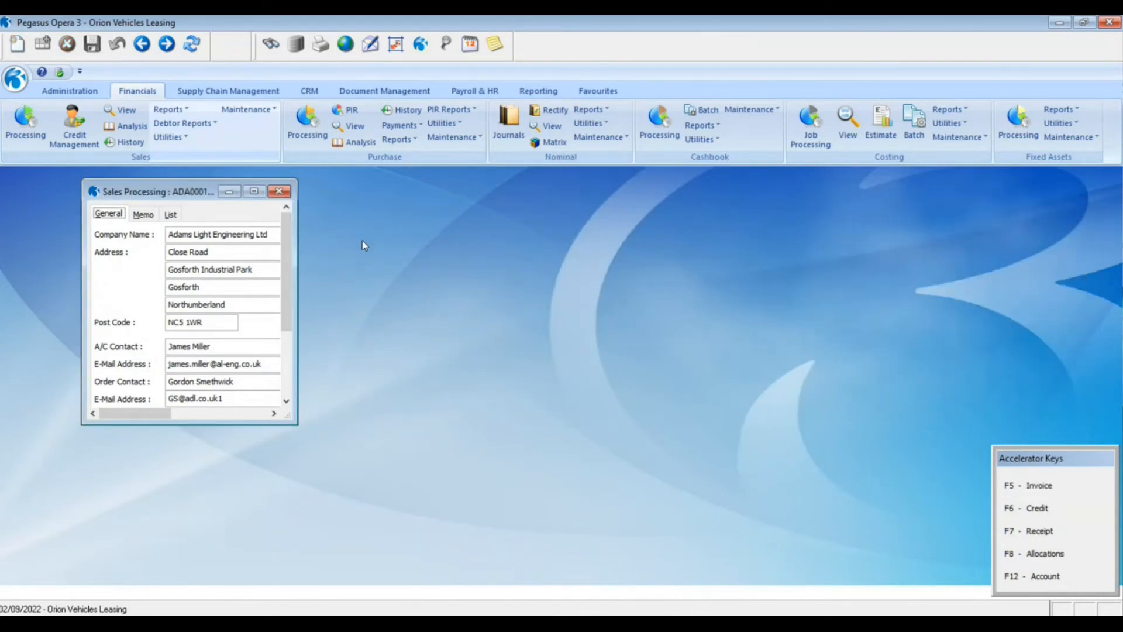
# Enlarge the Sales Processing window and widen the account's full transaction list to show its foreign currency columns, closing both windows.
pyautogui.click(279, 192)
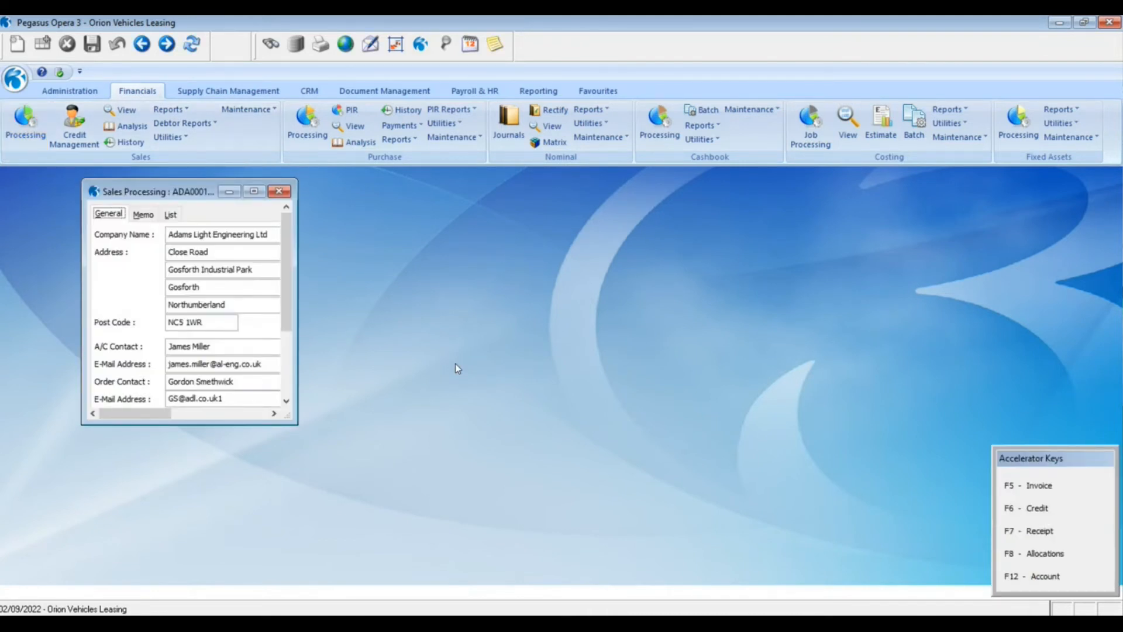
pyautogui.moveTo(297, 424); pyautogui.dragTo(722, 568)
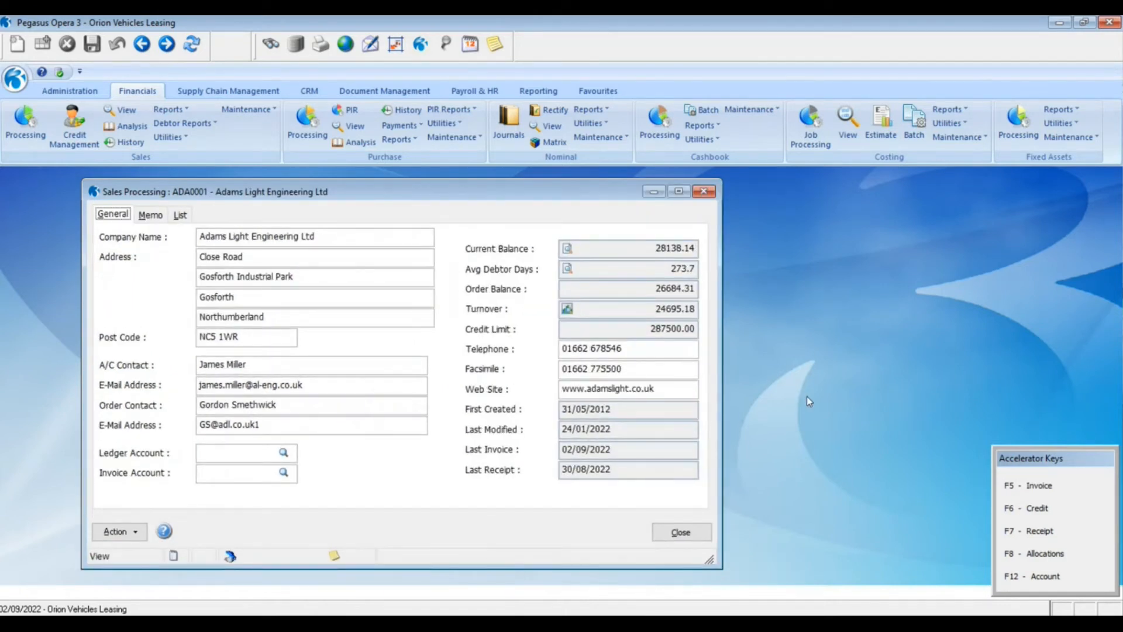
pyautogui.click(569, 249)
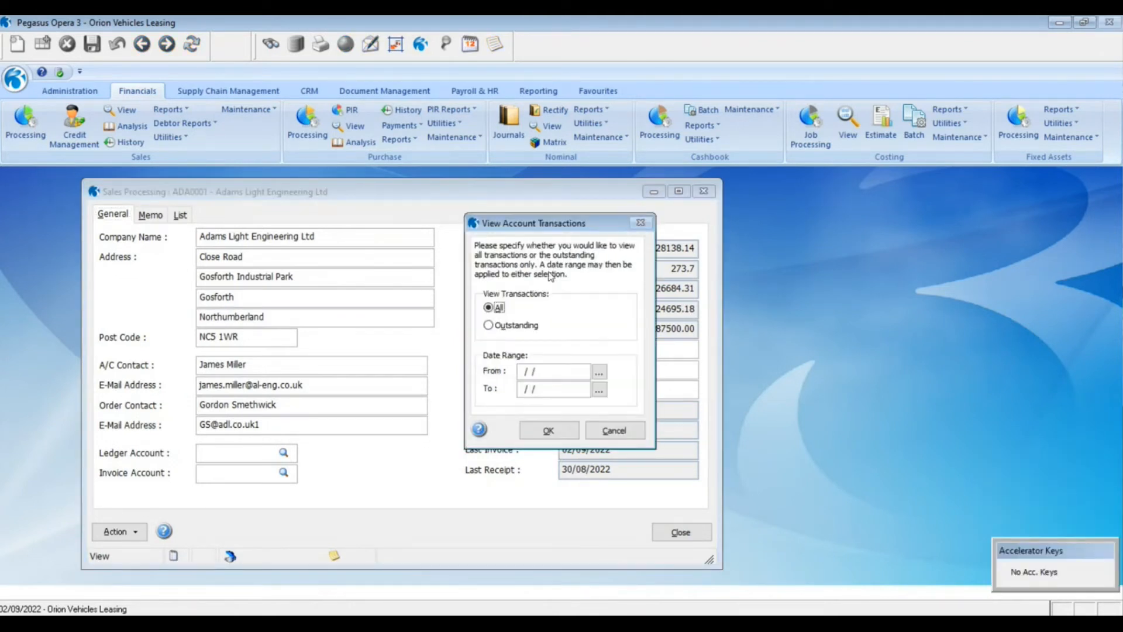
pyautogui.click(550, 428)
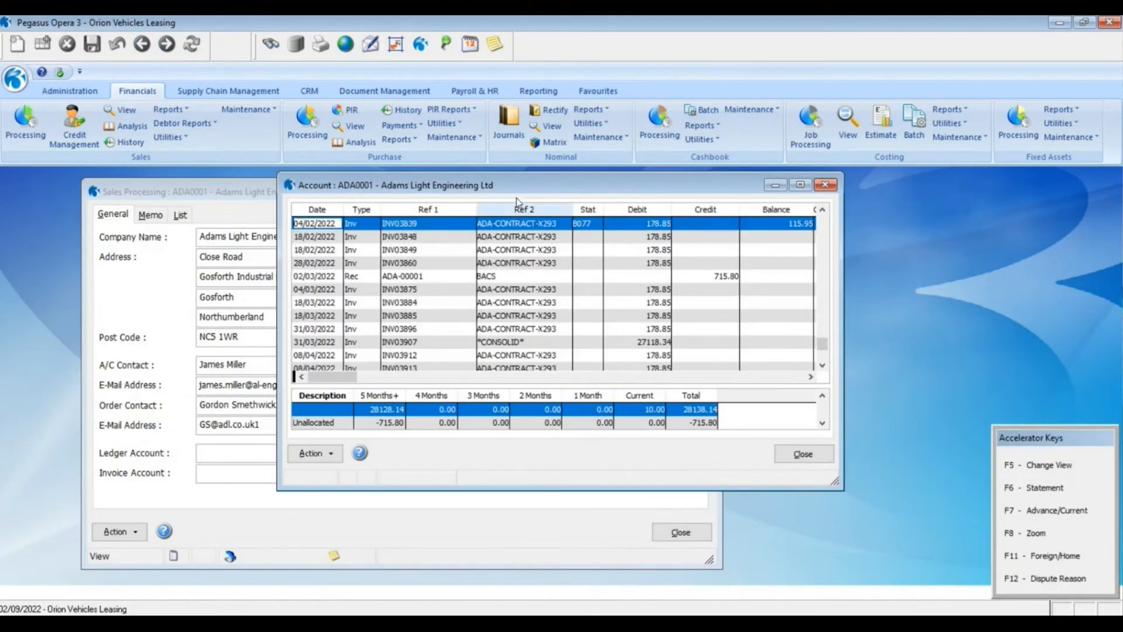
pyautogui.moveTo(528, 185); pyautogui.dragTo(361, 182)
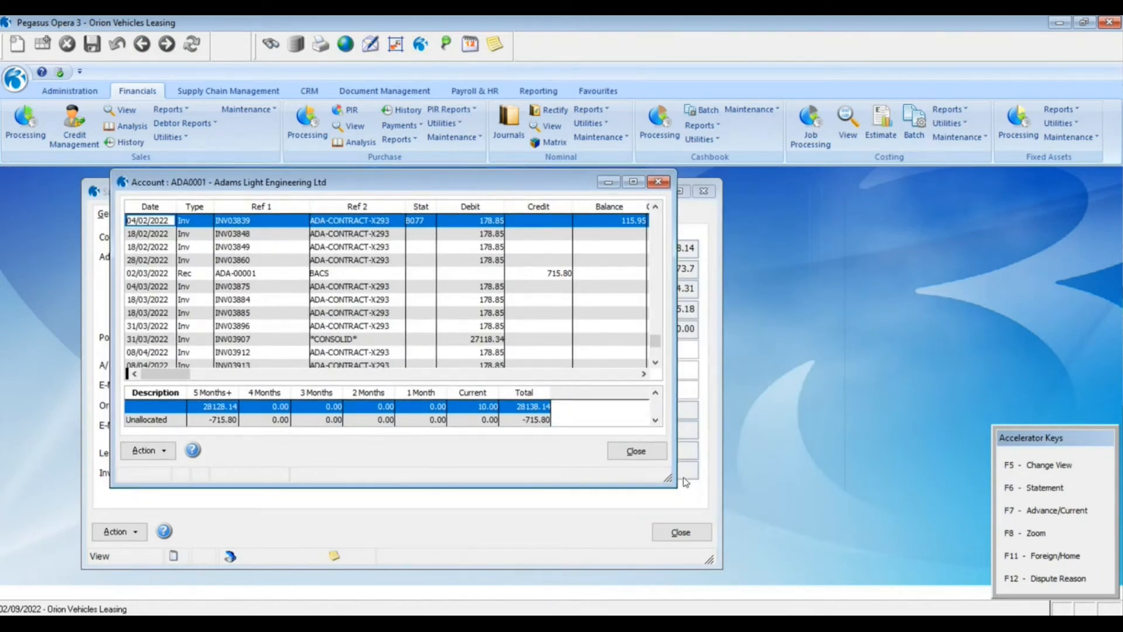
pyautogui.moveTo(674, 425); pyautogui.dragTo(1117, 377)
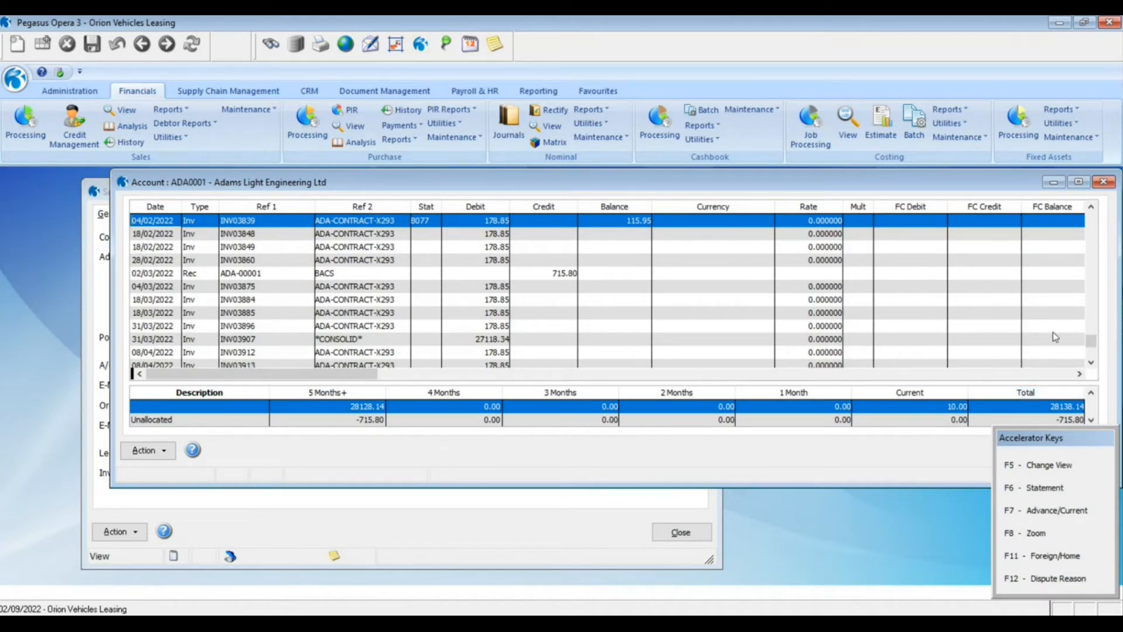
pyautogui.click(1106, 183)
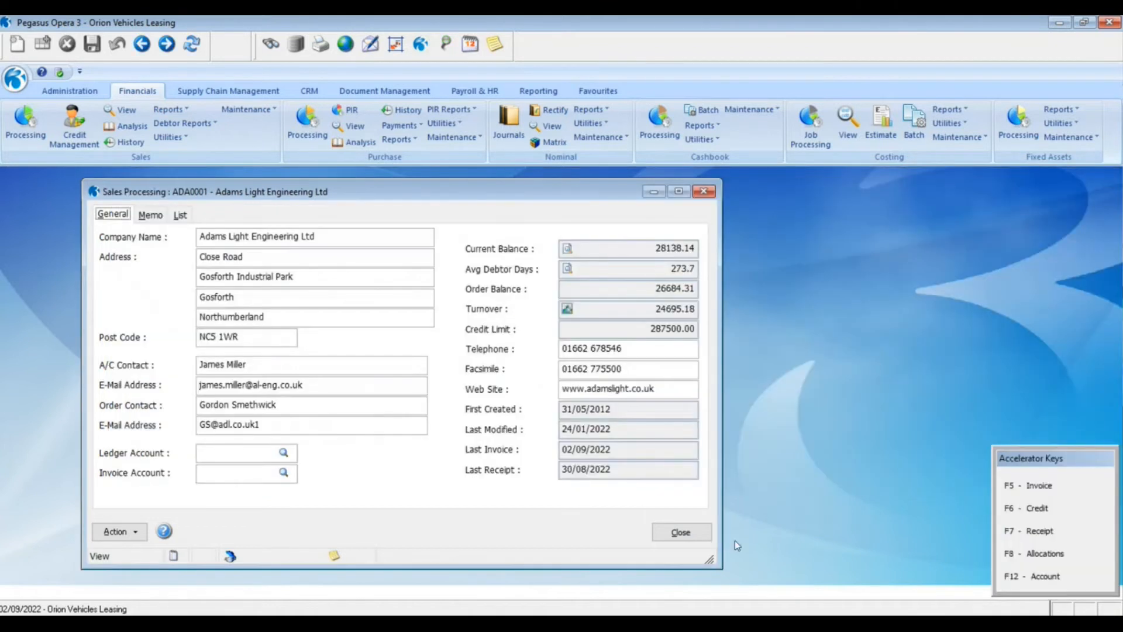
pyautogui.click(681, 532)
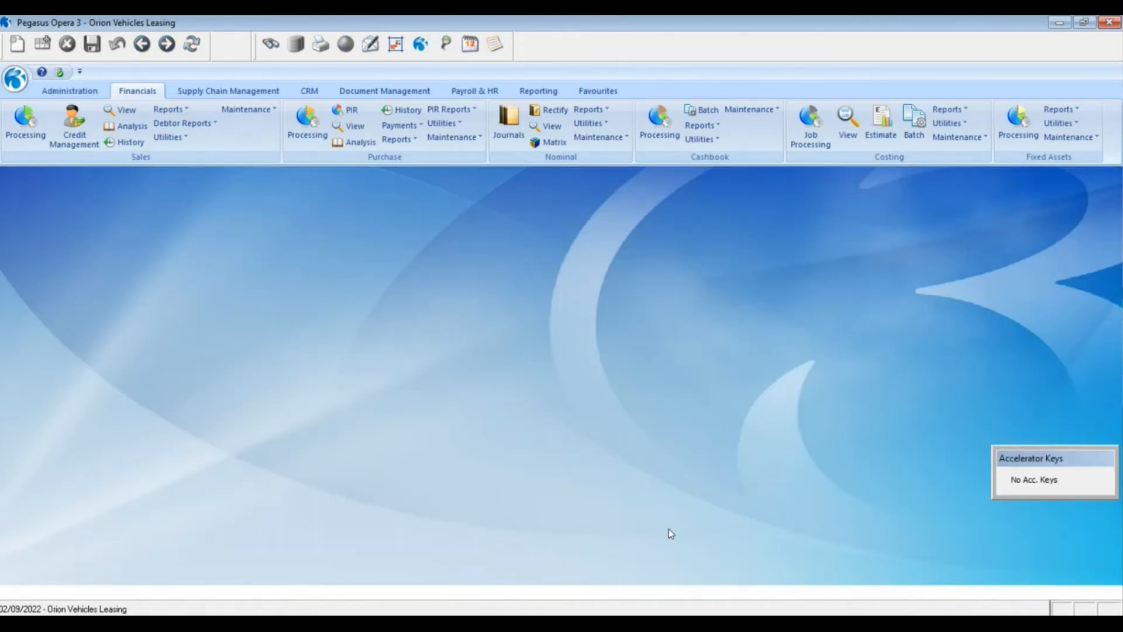
# Reopen Sales Processing and the list of all account transactions to check their window sizes, and close the list.
pyautogui.click(25, 124)
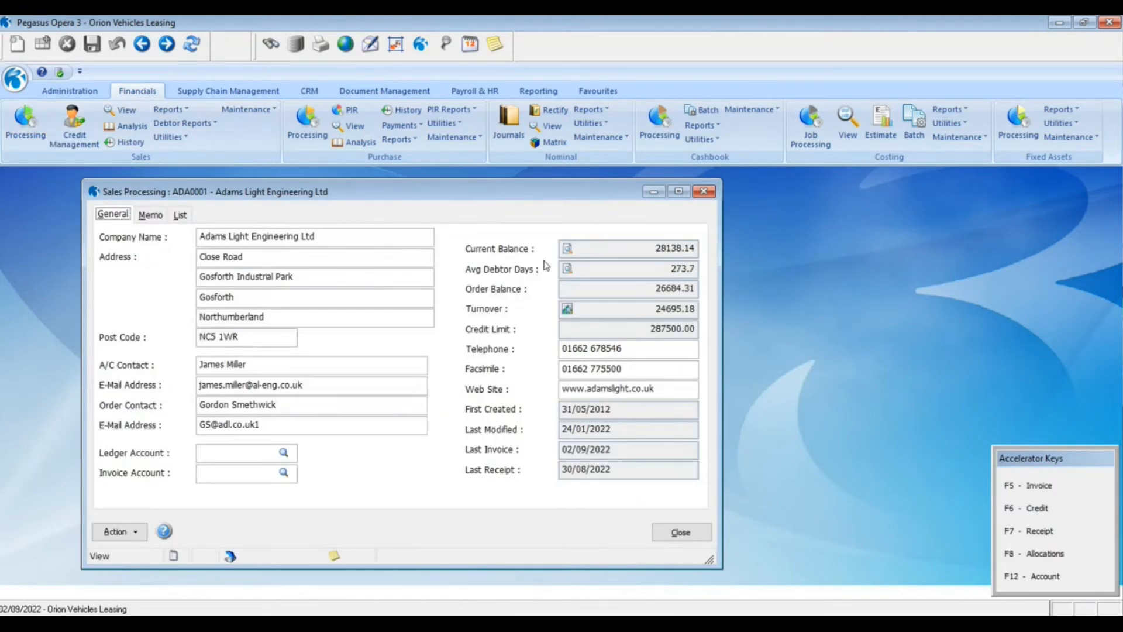
pyautogui.click(567, 250)
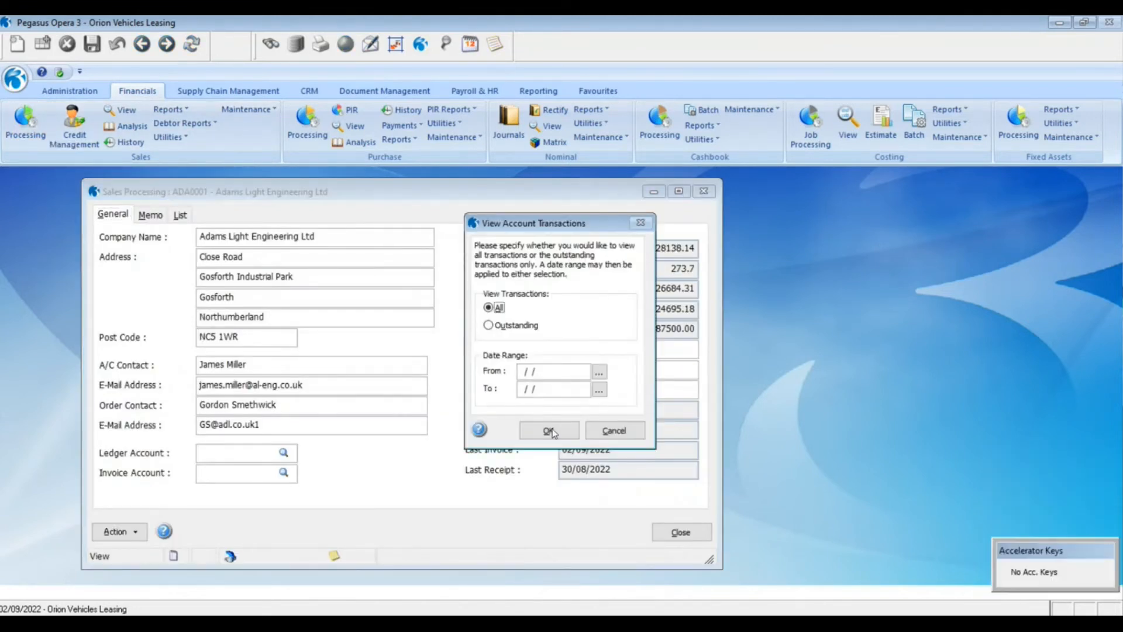
pyautogui.click(562, 427)
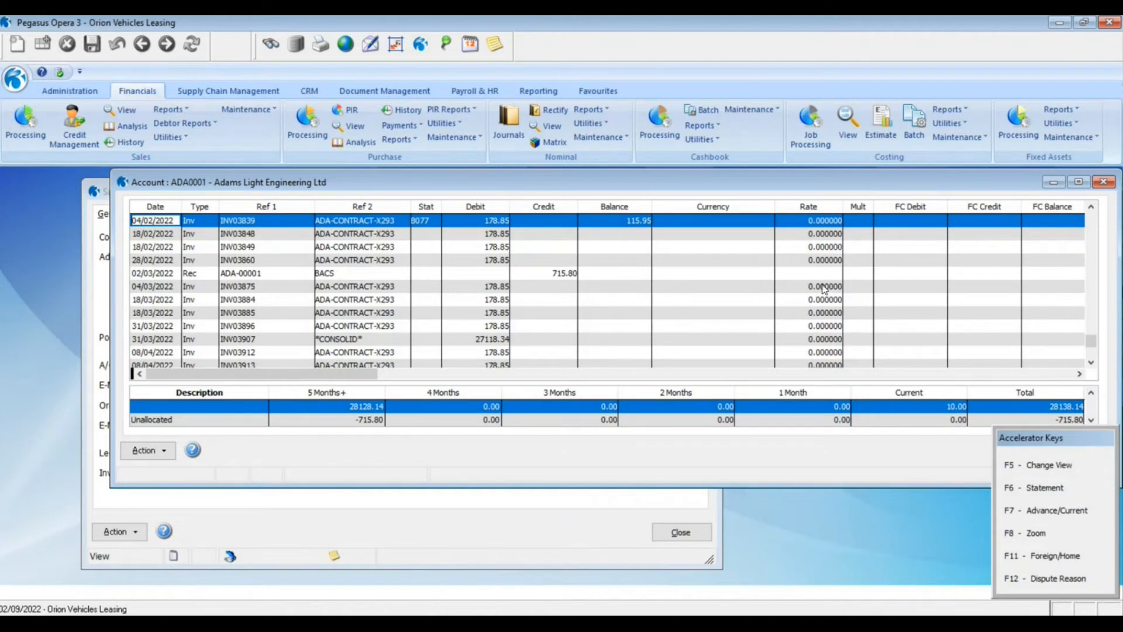
pyautogui.click(1103, 182)
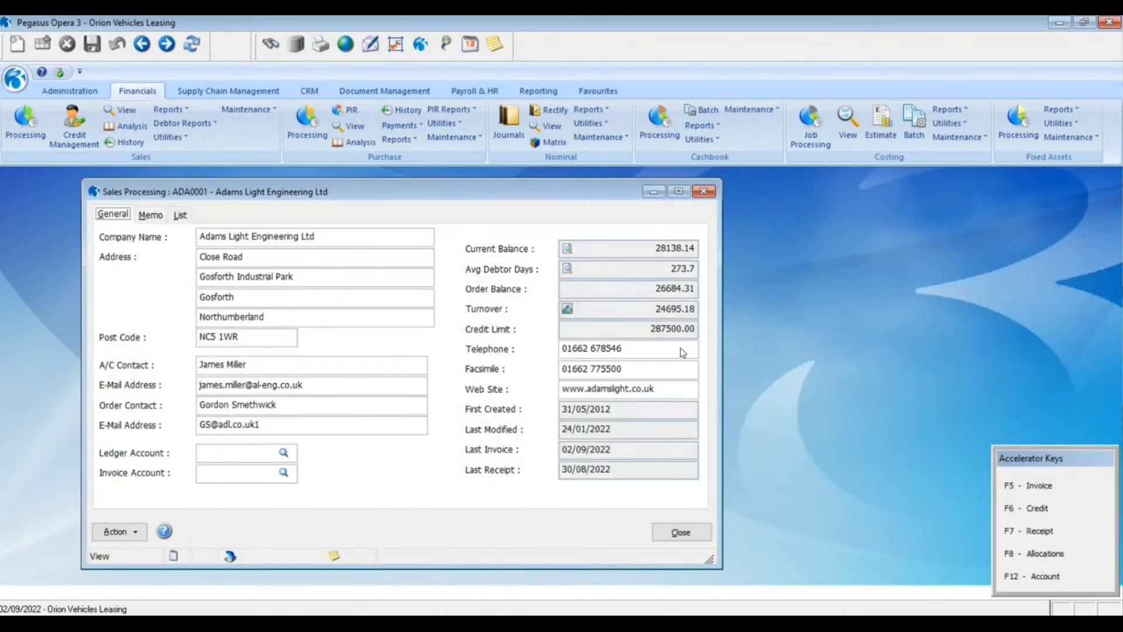
# Reposition the Sales Processing window and the Accelerator Keys list, and review the actions available for the account.
pyautogui.moveTo(598, 199); pyautogui.dragTo(633, 152)
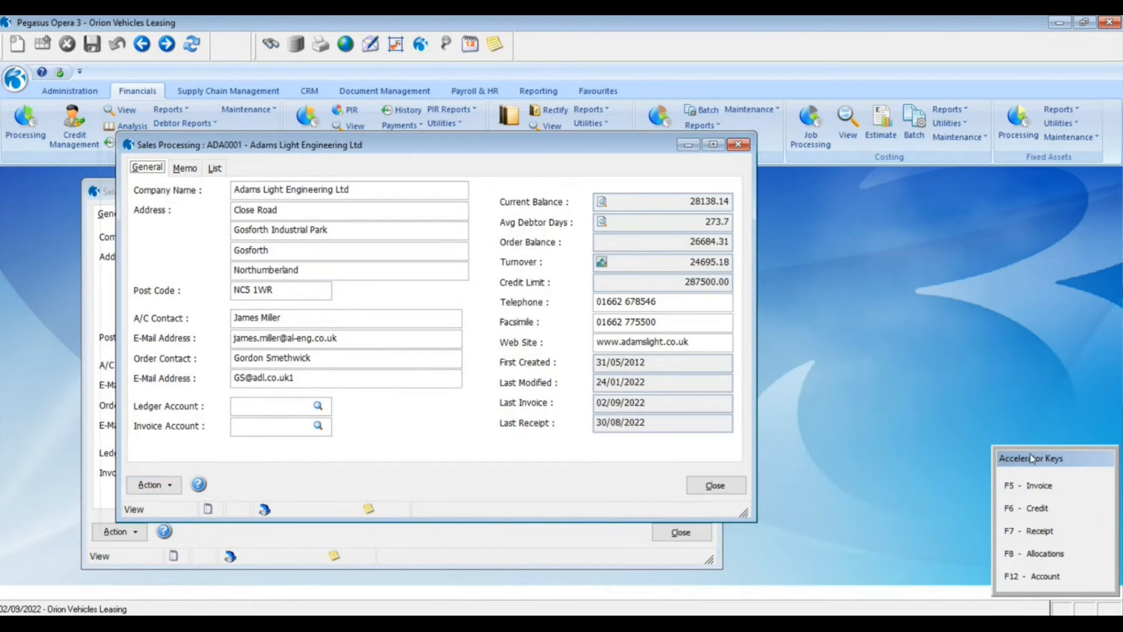
pyautogui.moveTo(1029, 457); pyautogui.dragTo(1069, 262)
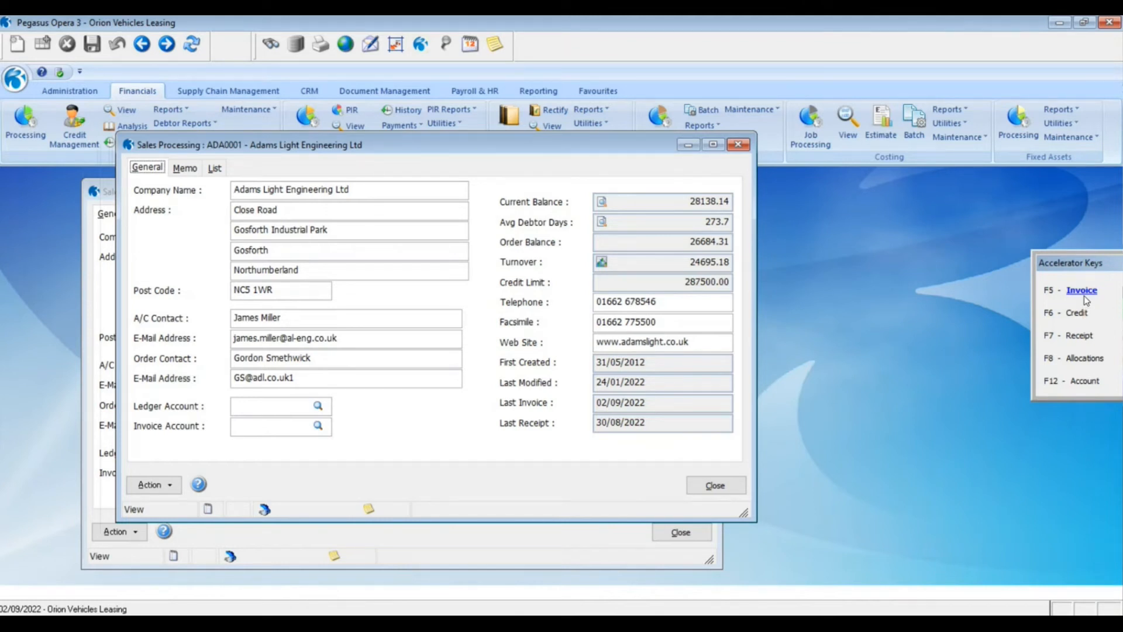
pyautogui.click(170, 483)
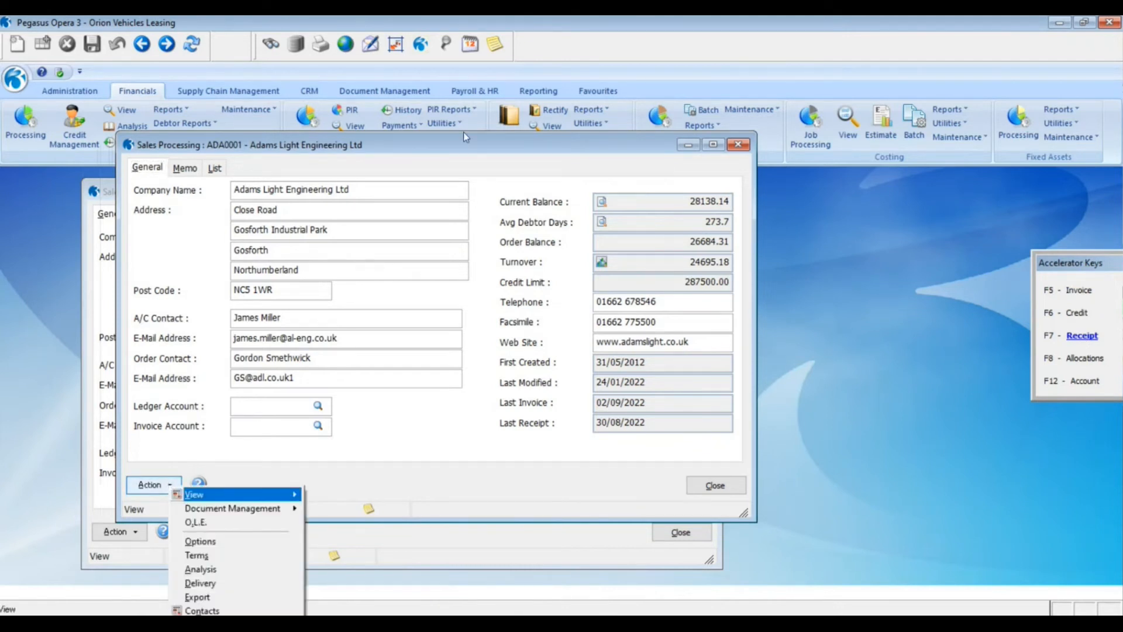
pyautogui.moveTo(472, 146); pyautogui.dragTo(467, 75)
pyautogui.click(170, 413)
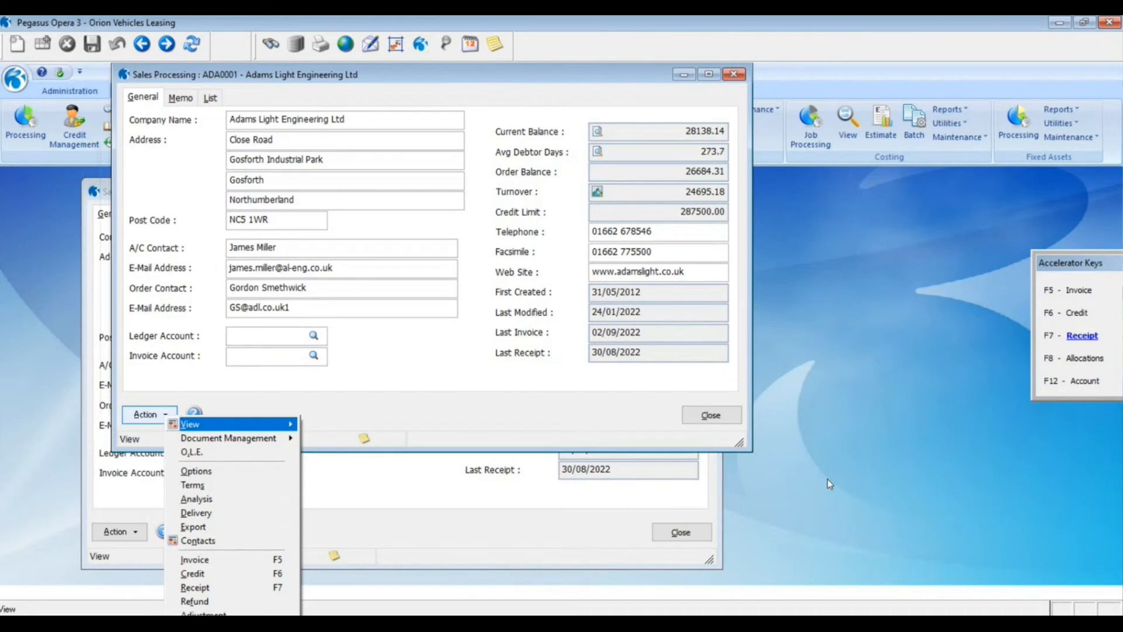
pyautogui.click(932, 413)
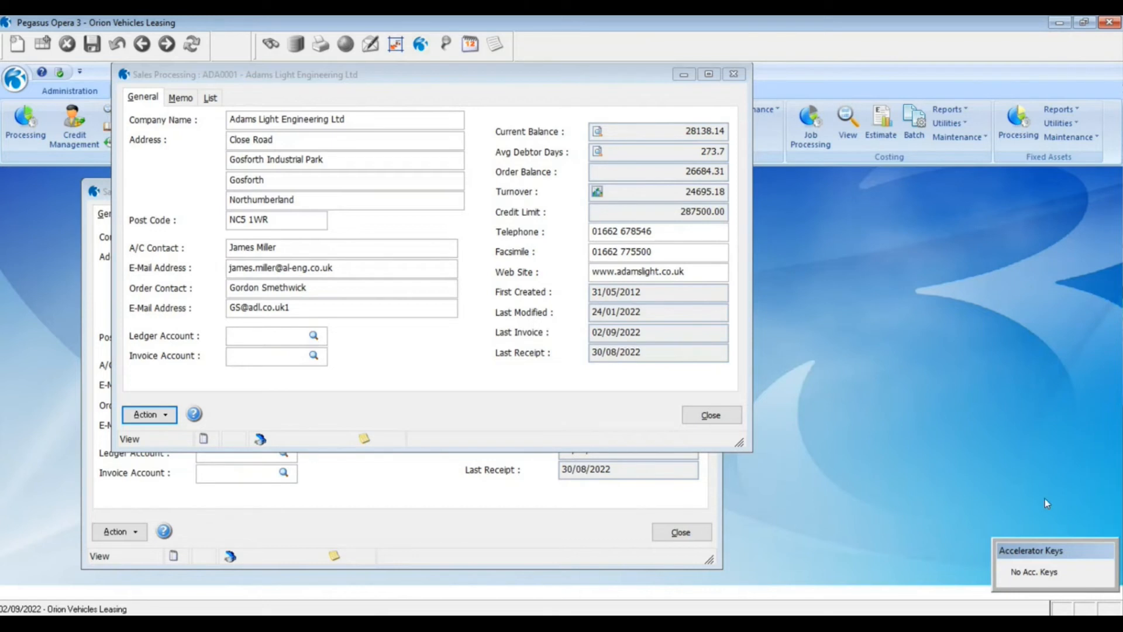
# Open a new invoice entry for Adams Light Engineering Ltd with its accelerator function.
pyautogui.click(1028, 380)
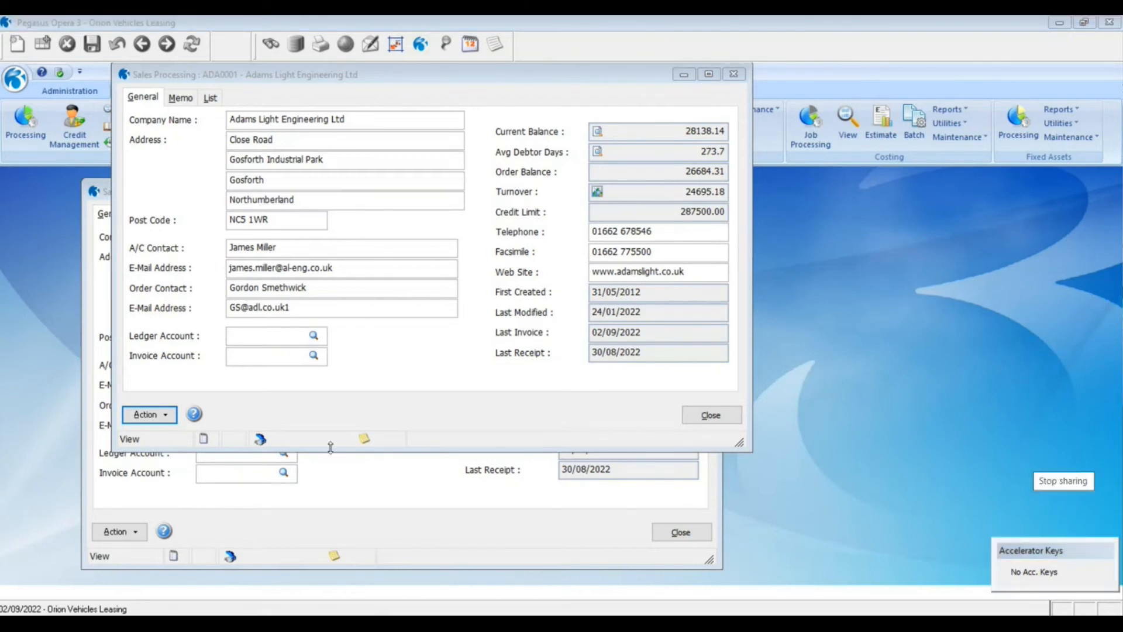
pyautogui.click(258, 422)
pyautogui.click(994, 354)
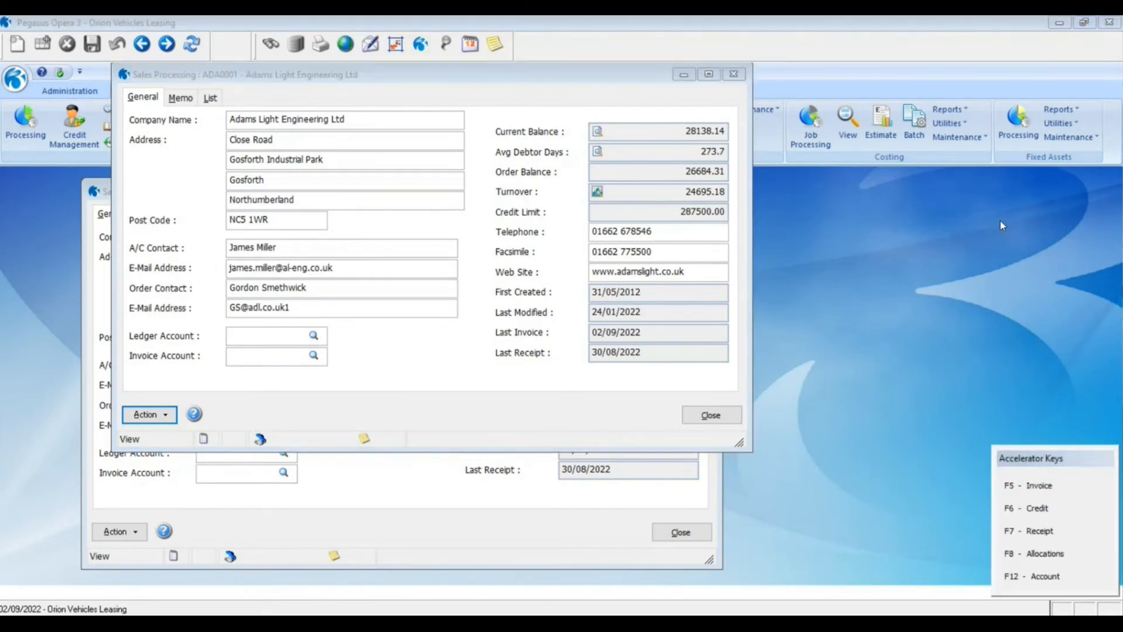
pyautogui.click(1040, 485)
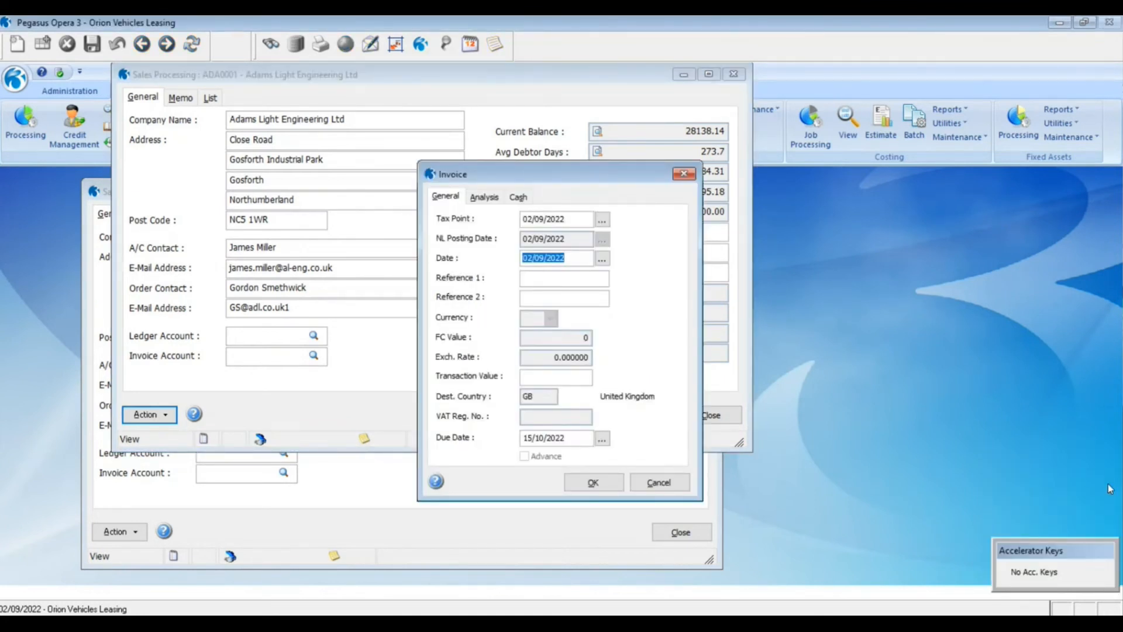
# Fill in the invoice header with reference 111 and a transaction value of 10.00, and continue to the invoice details.
pyautogui.press('Tab')
pyautogui.write('111')
pyautogui.press('Tab')
pyautogui.press('Tab')
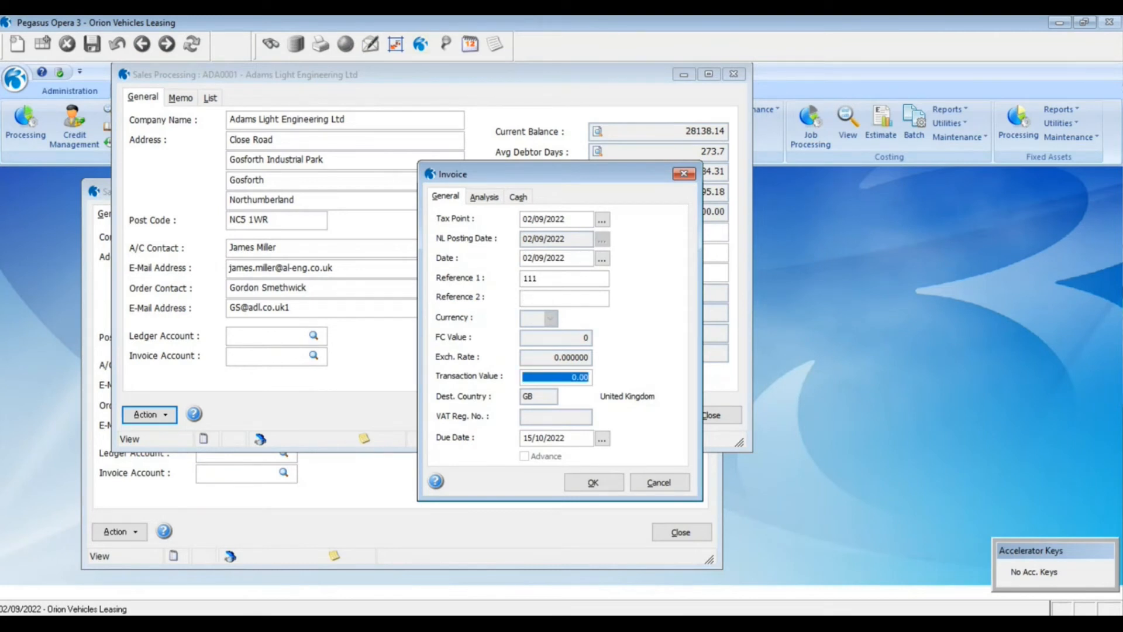
pyautogui.write('10')
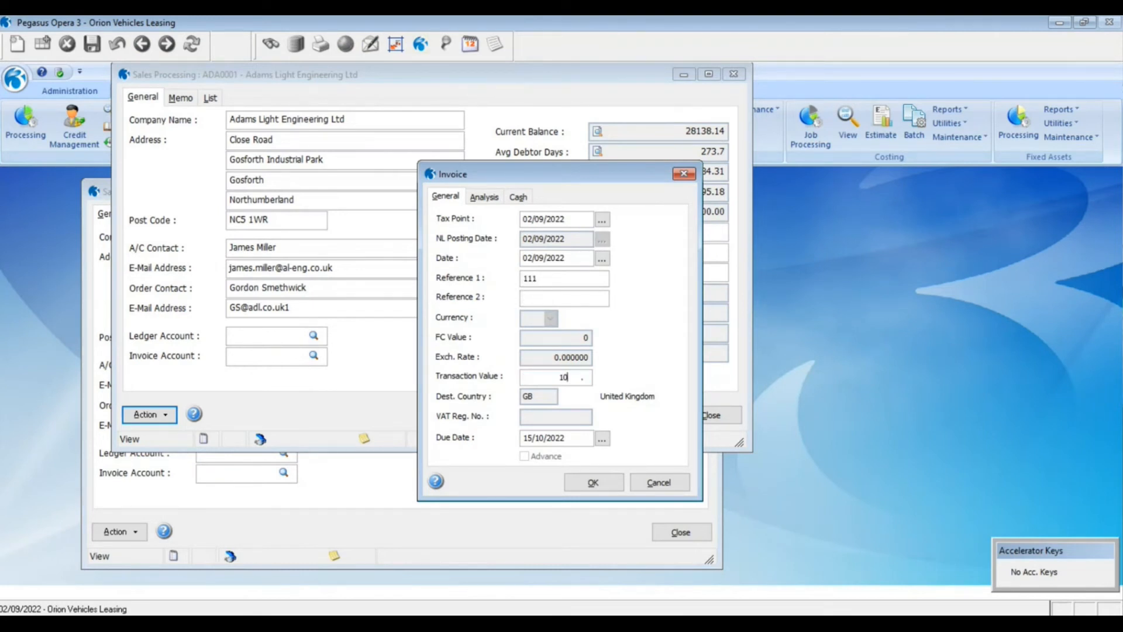
pyautogui.press('Tab')
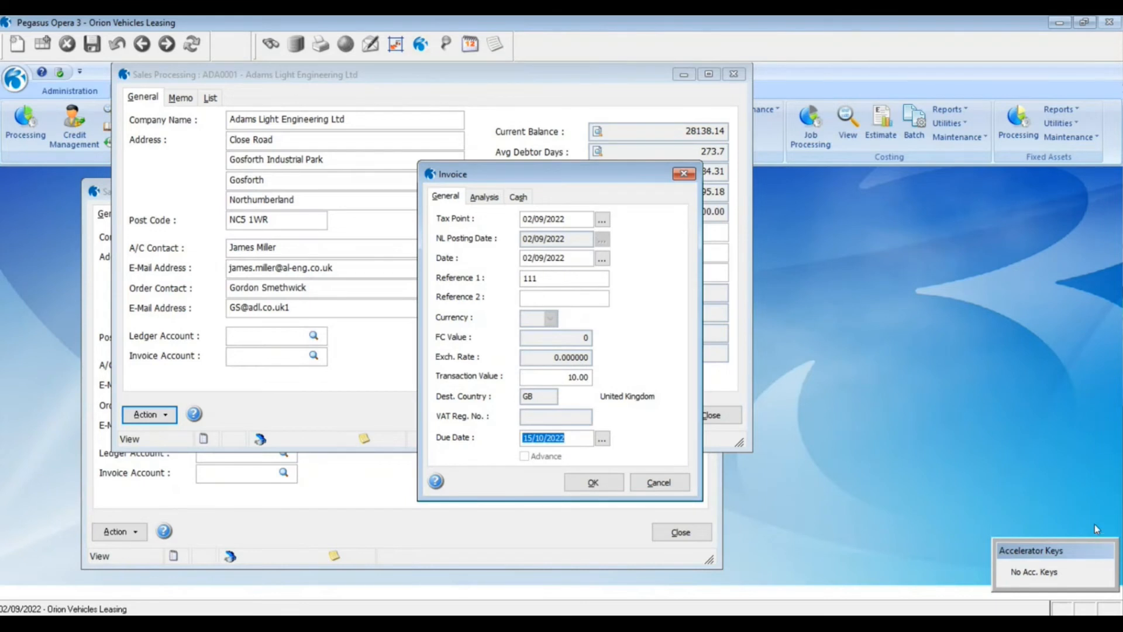
pyautogui.click(608, 489)
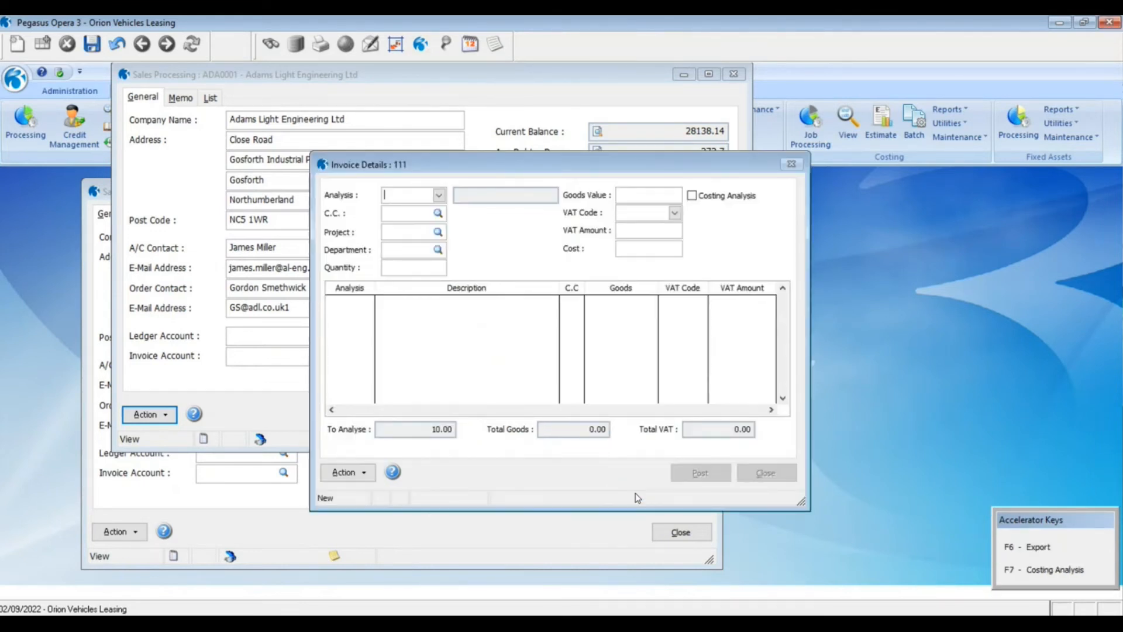
# Add an analysis line with code ACCE01, cost centre SAL, goods value 120.00 and zero-rate VAT code Z.
pyautogui.write('AC')
pyautogui.press('Tab')
pyautogui.press('Return')
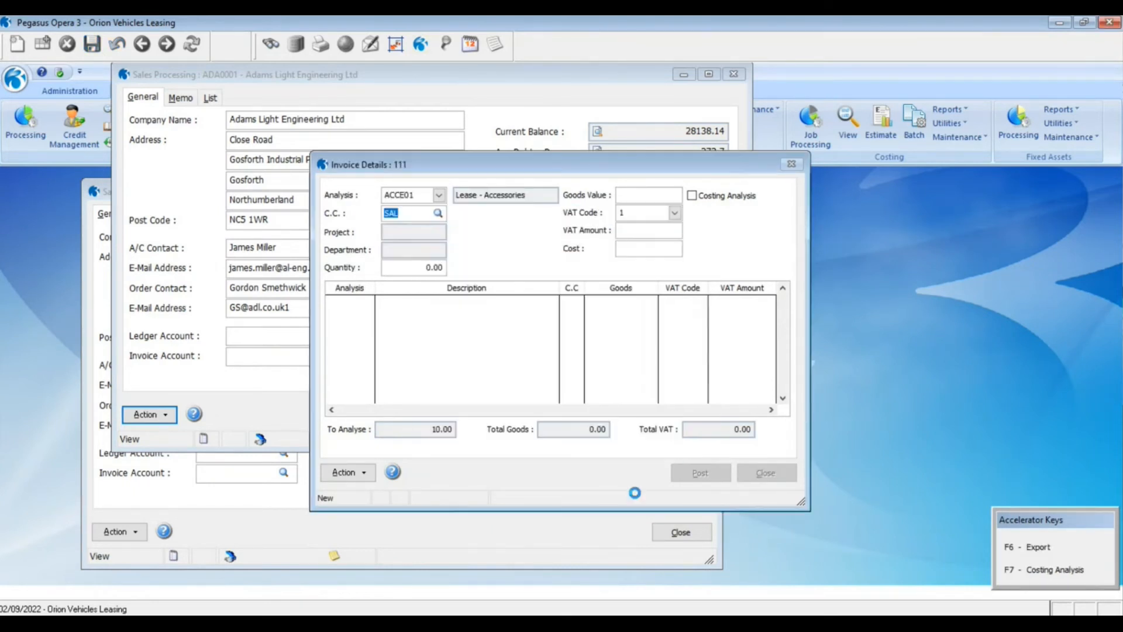
pyautogui.press('Tab')
pyautogui.press('Tab')
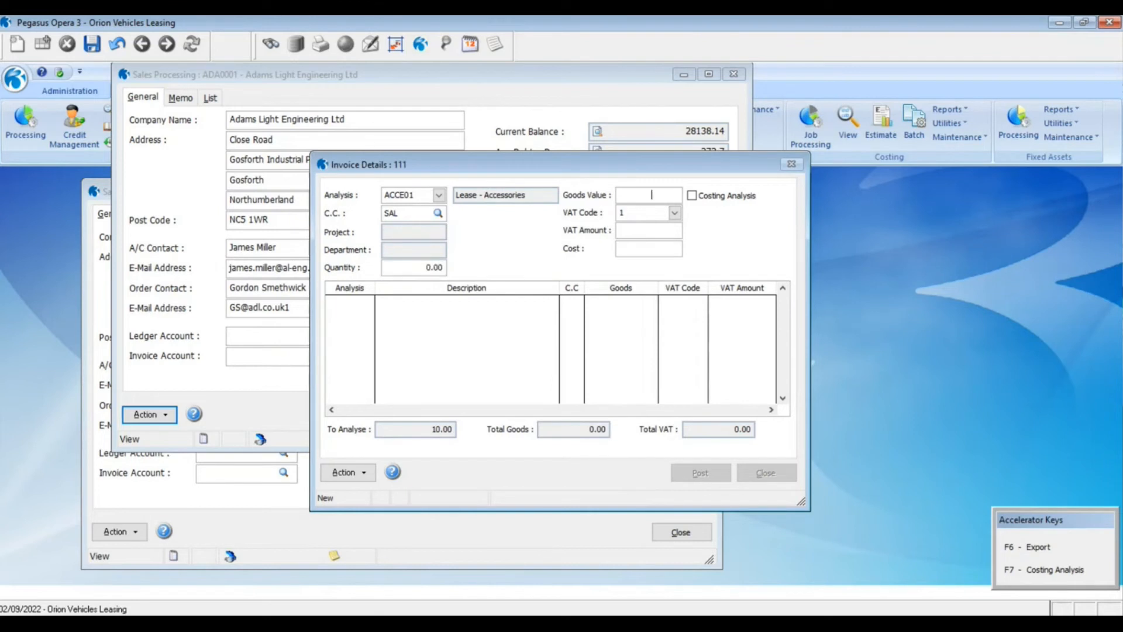
pyautogui.write('120')
pyautogui.press('Tab')
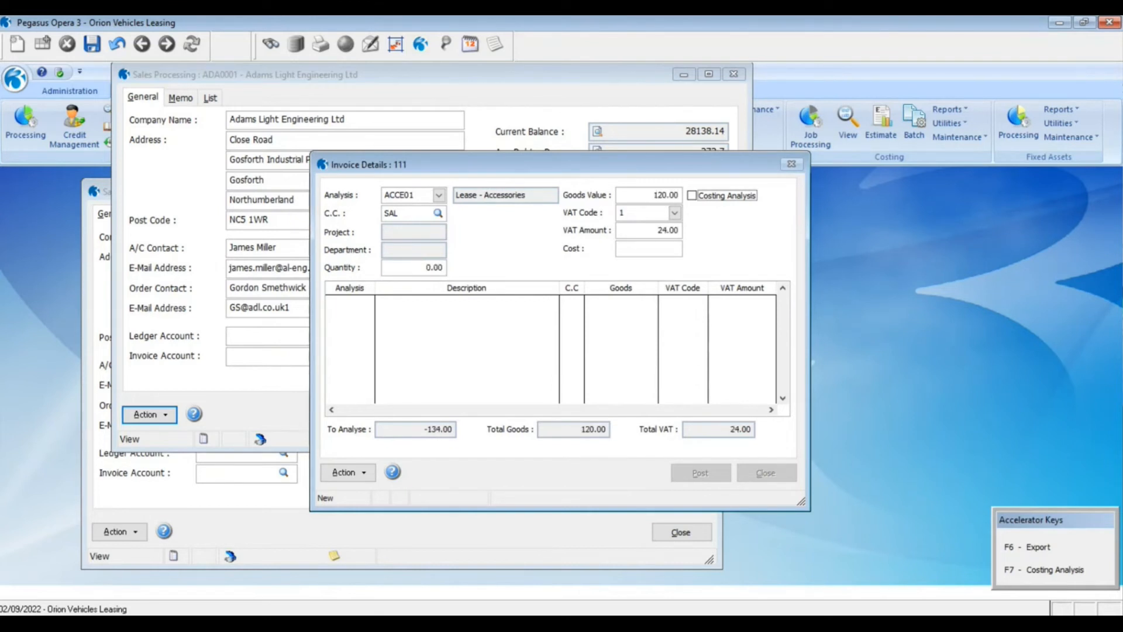
pyautogui.click(675, 212)
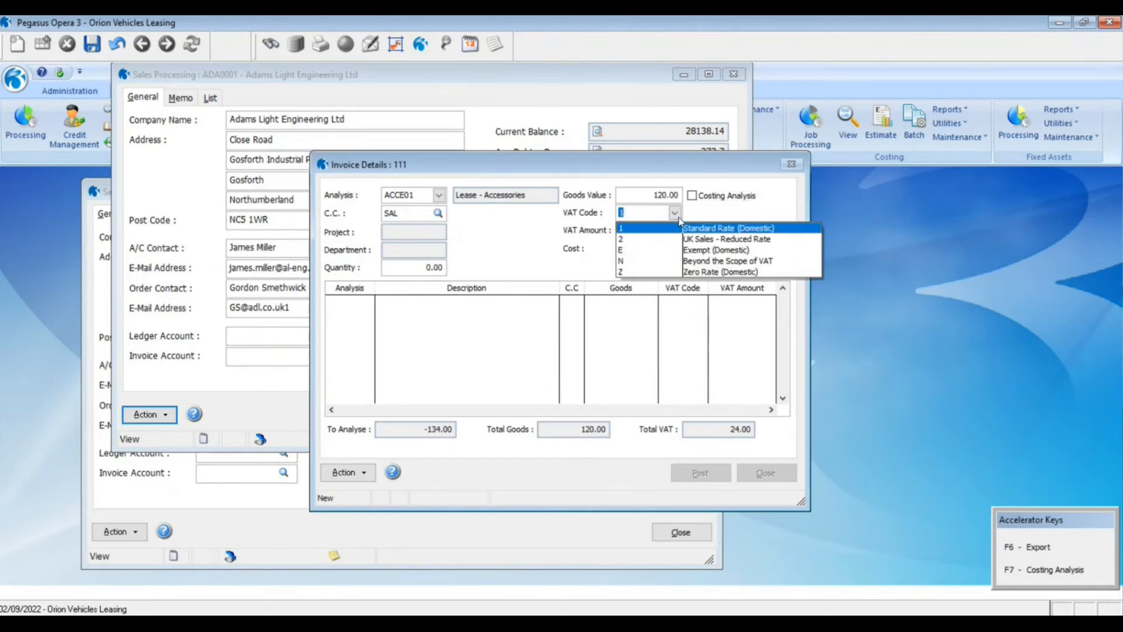
pyautogui.click(657, 273)
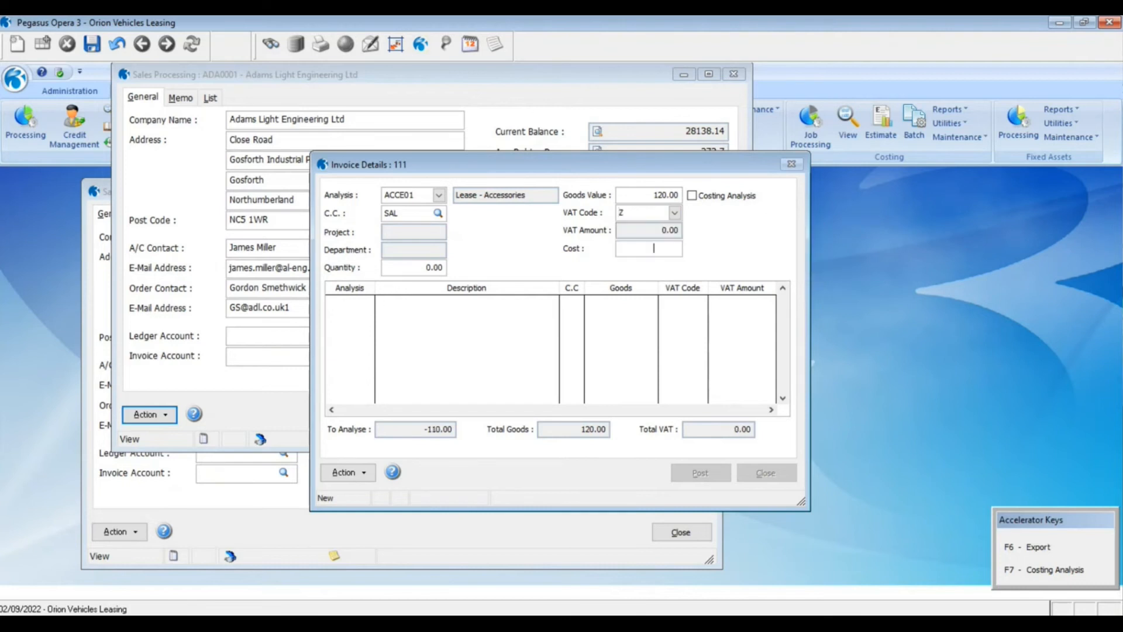
pyautogui.press('Return')
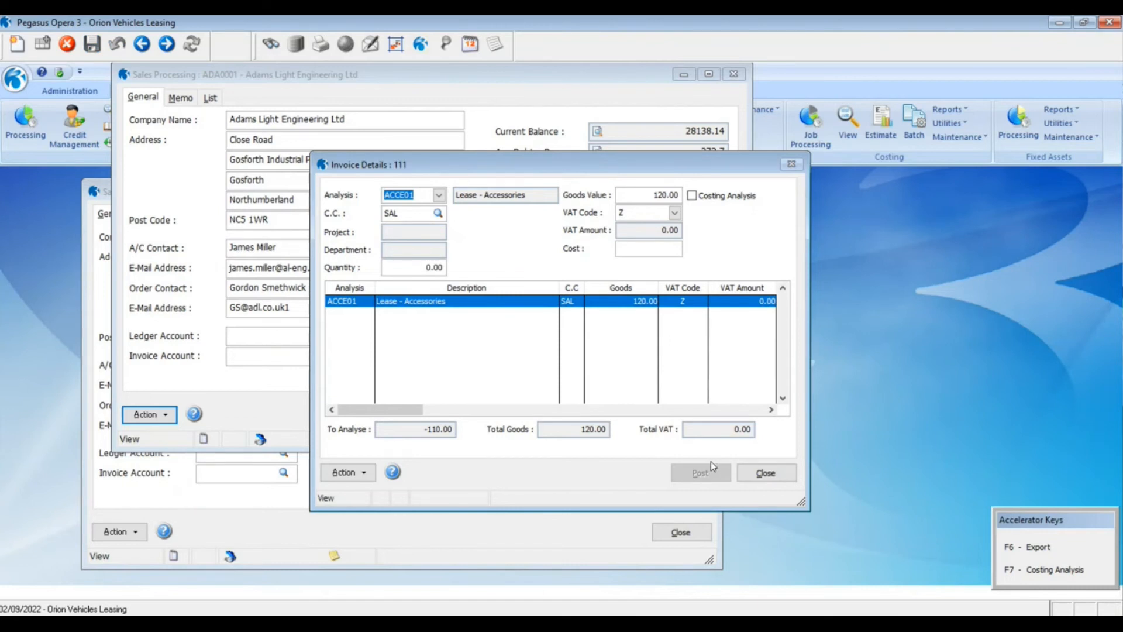
# Reposition the Invoice Details window and set the ACCE01 line's goods value to 10.00.
pyautogui.click(542, 362)
pyautogui.moveTo(572, 169); pyautogui.dragTo(666, 255)
pyautogui.moveTo(657, 192); pyautogui.dragTo(678, 171)
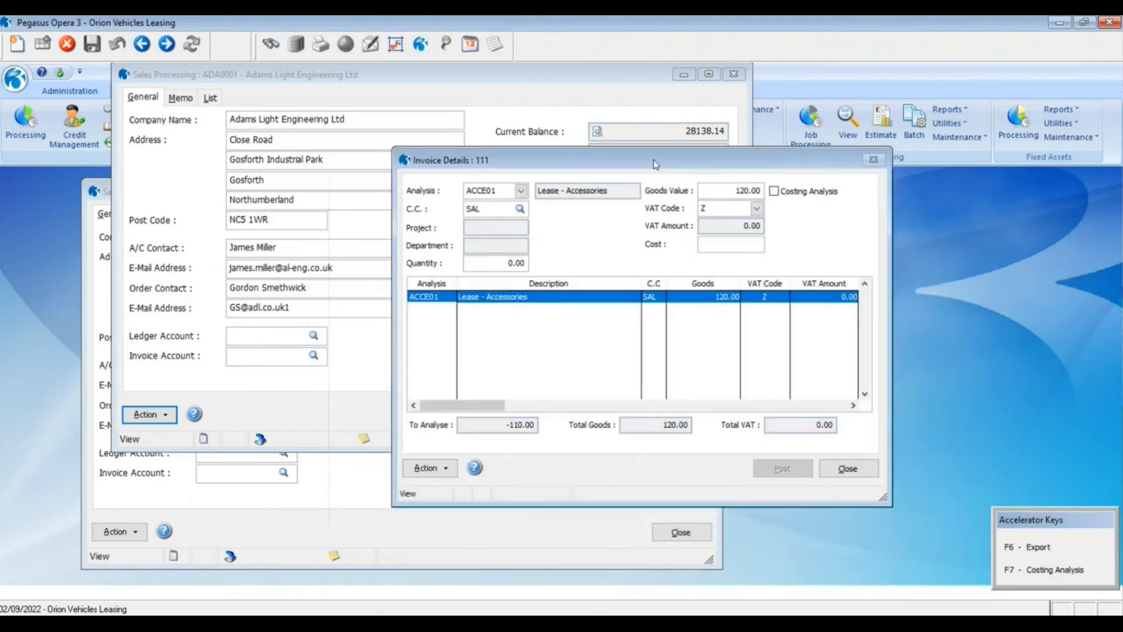
pyautogui.click(733, 190)
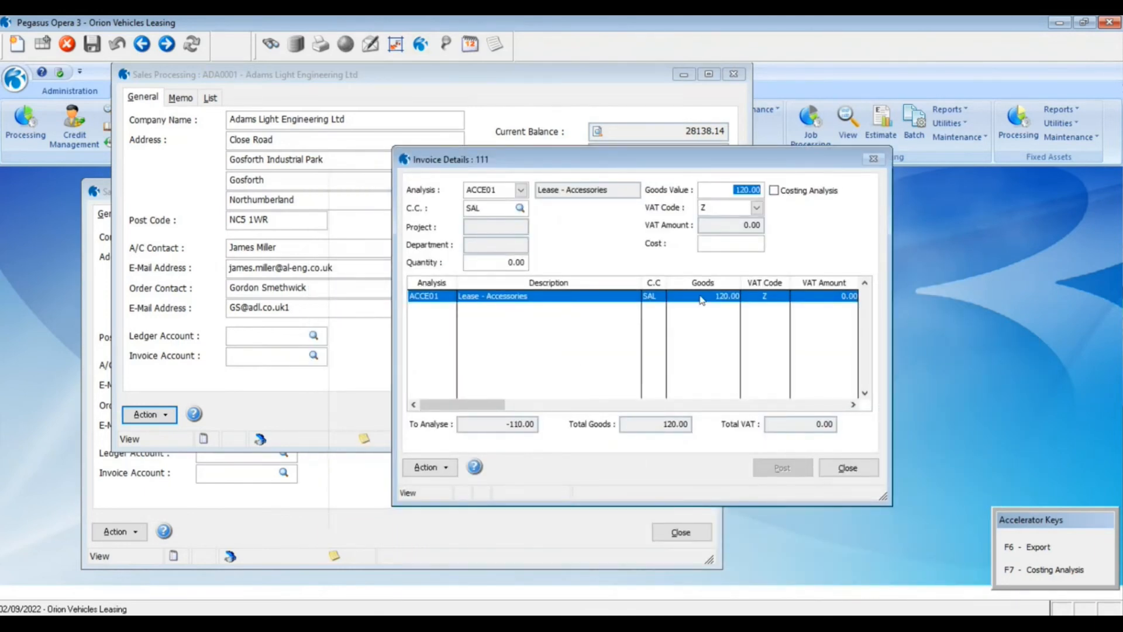
pyautogui.write('10')
pyautogui.press('Tab')
pyautogui.press('Tab')
pyautogui.press('Tab')
pyautogui.press('Tab')
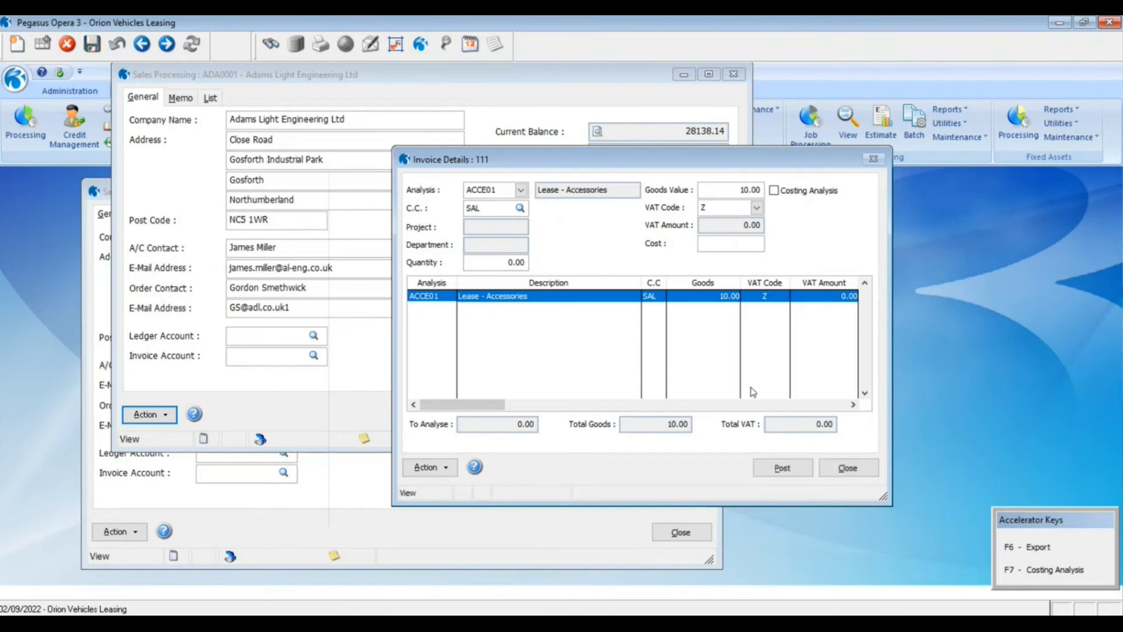
# Post invoice 111, moving the posting confirmation clear of the invoice form before accepting it.
pyautogui.click(783, 469)
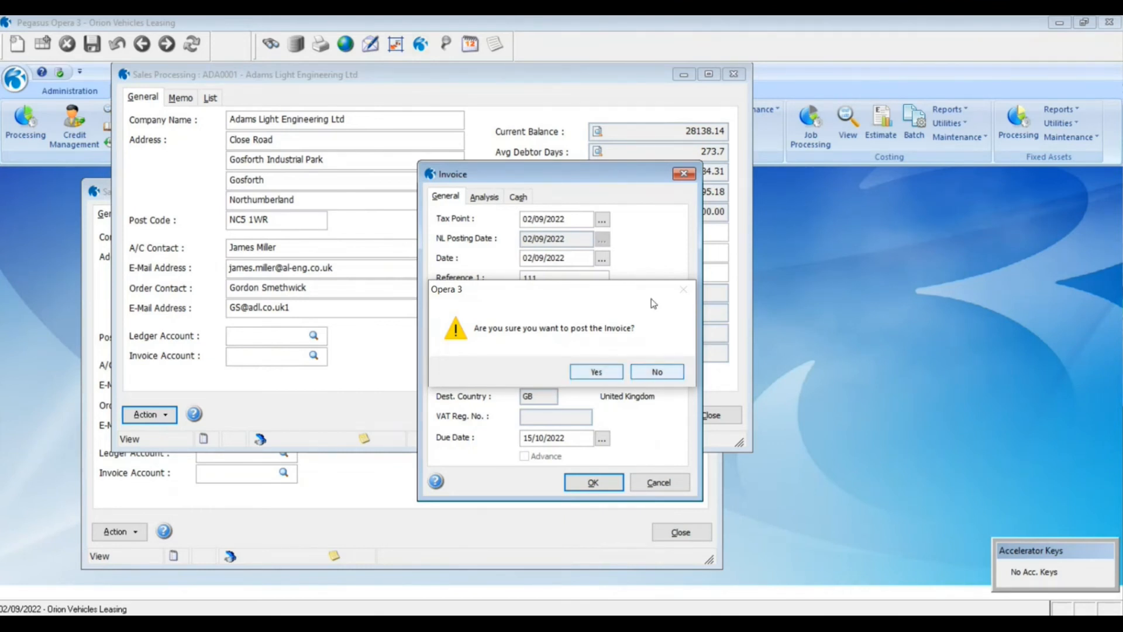
pyautogui.moveTo(642, 294); pyautogui.dragTo(958, 388)
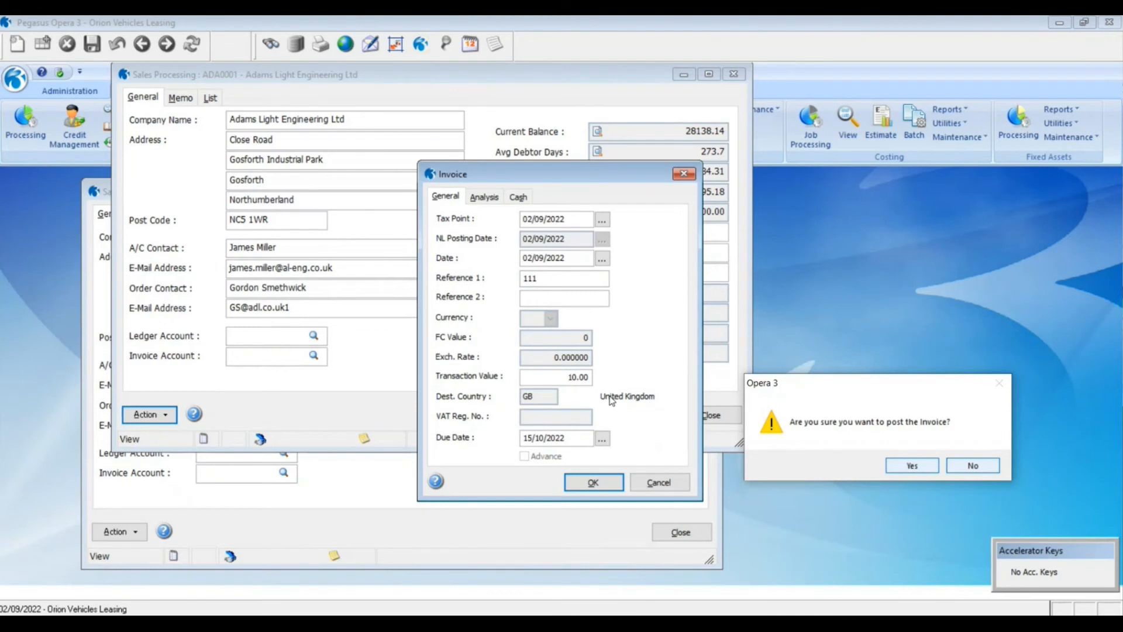
pyautogui.press('Tab')
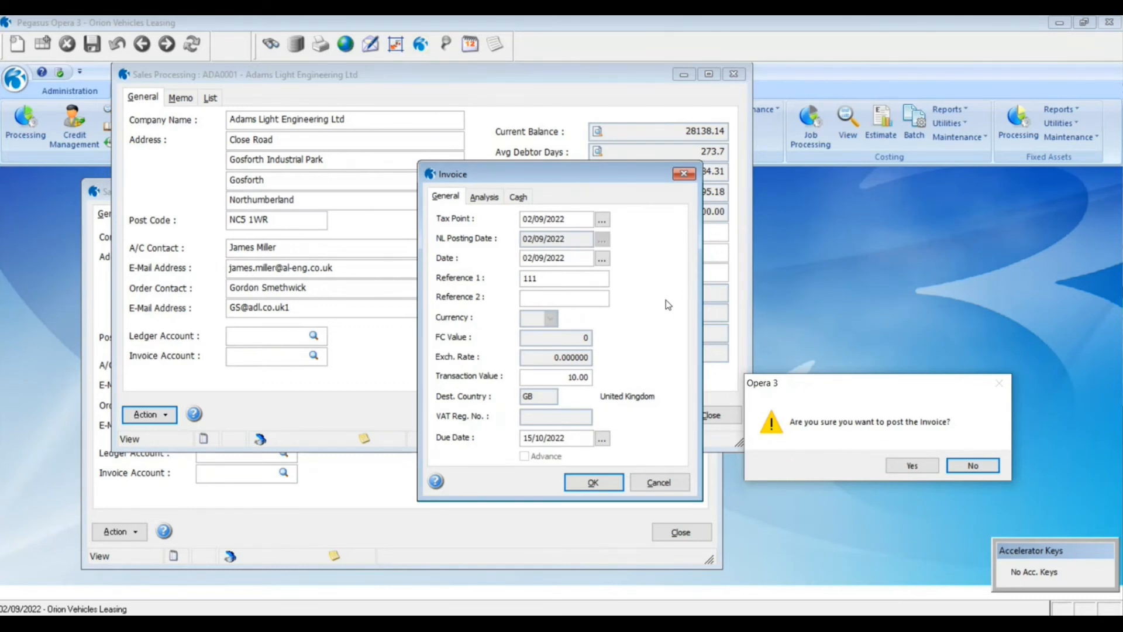
pyautogui.click(910, 466)
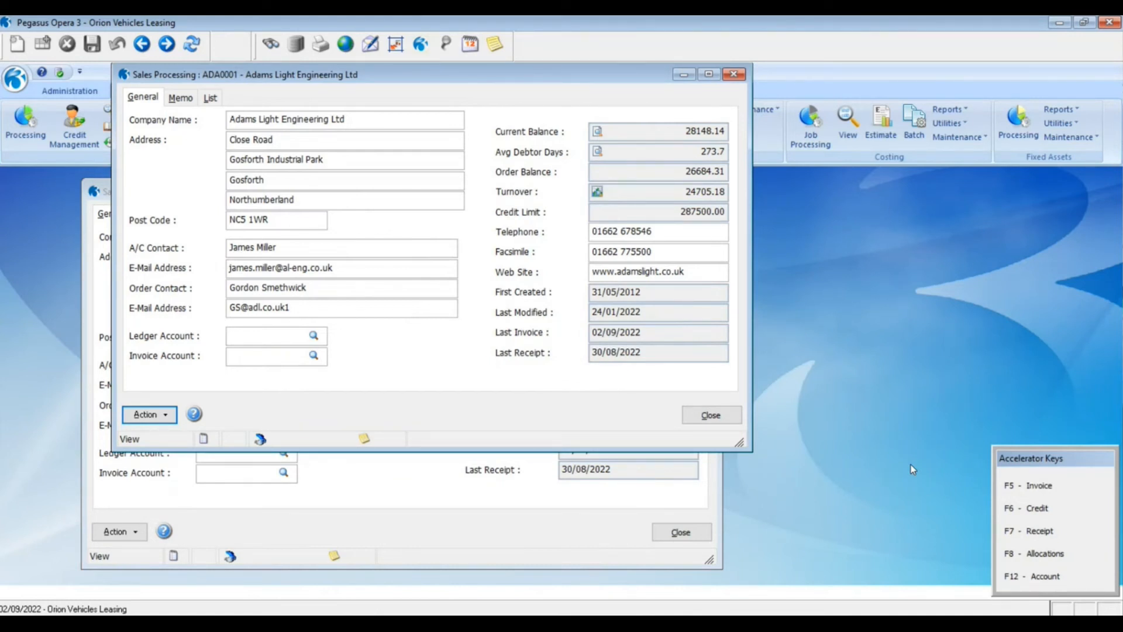
# Move the active Sales Processing window down and shift the second toolbar group towards the middle of its row.
pyautogui.moveTo(606, 73); pyautogui.dragTo(681, 215)
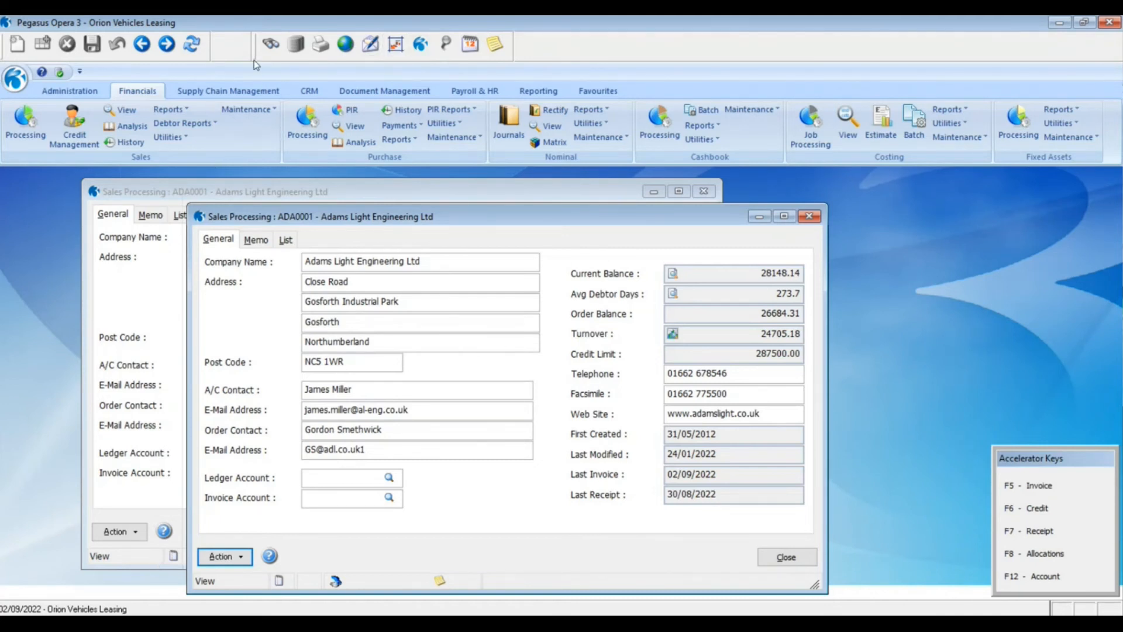
pyautogui.moveTo(265, 51); pyautogui.dragTo(583, 50)
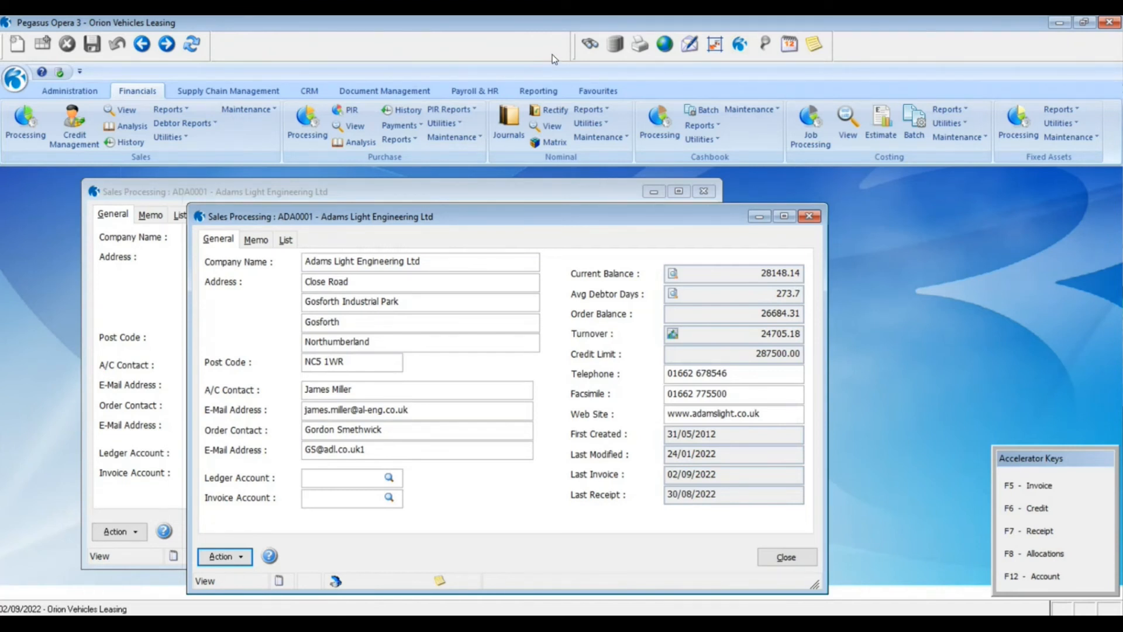
# Open the sales account search for a look, and close it along with both Sales Processing windows.
pyautogui.click(586, 45)
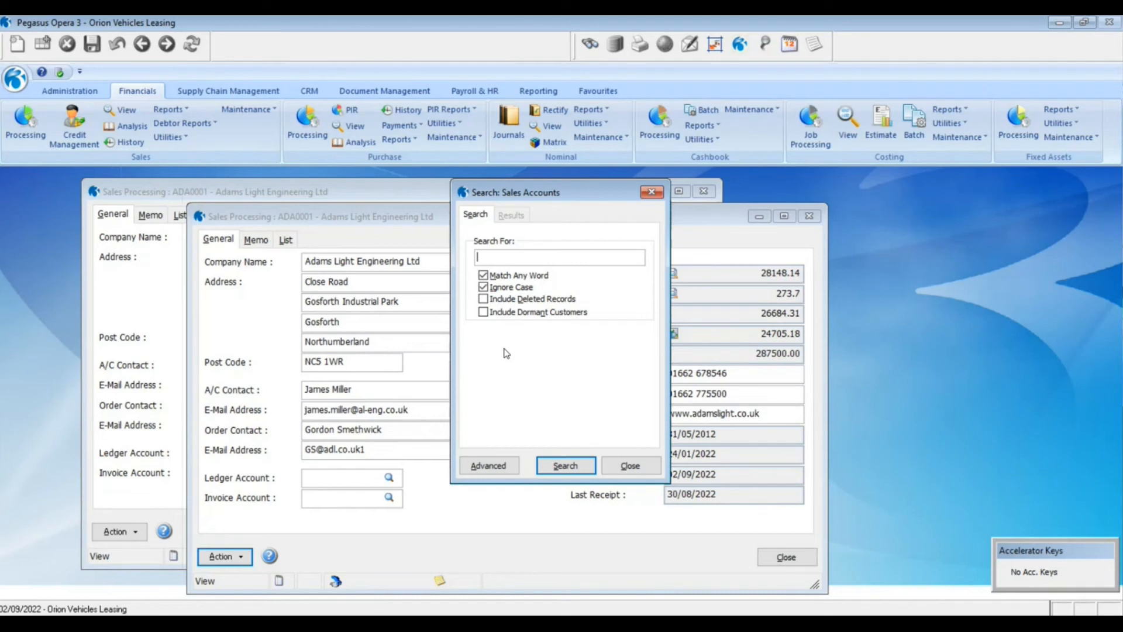
pyautogui.click(624, 466)
pyautogui.click(787, 557)
pyautogui.click(682, 531)
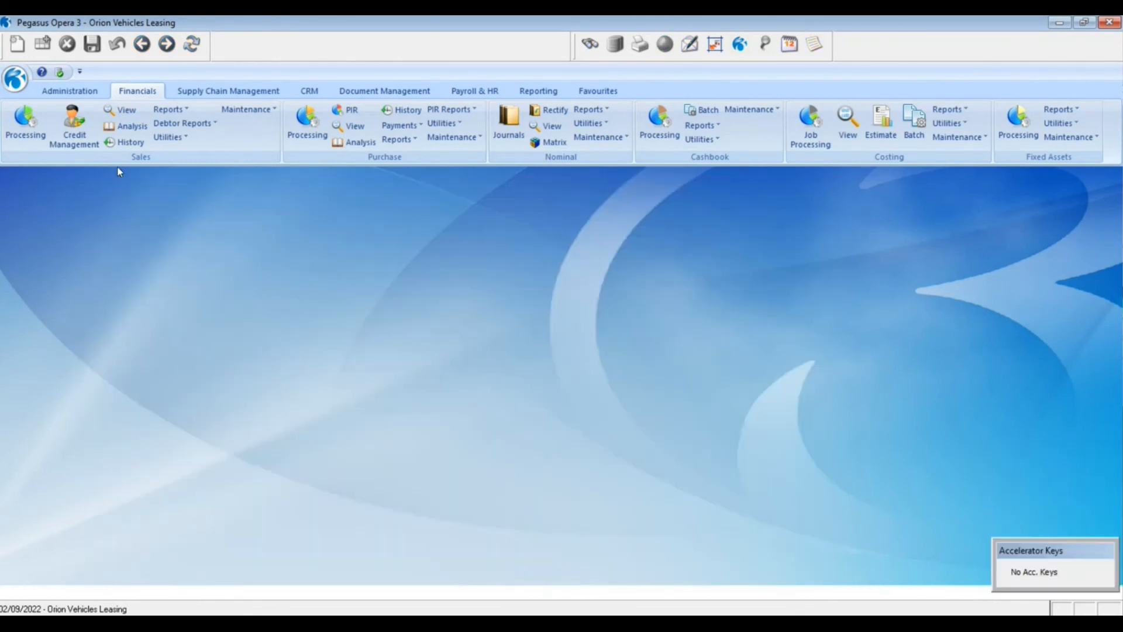
# Switch the working company to A, P I L E Equipment Ltd, keeping the processing date.
pyautogui.click(17, 90)
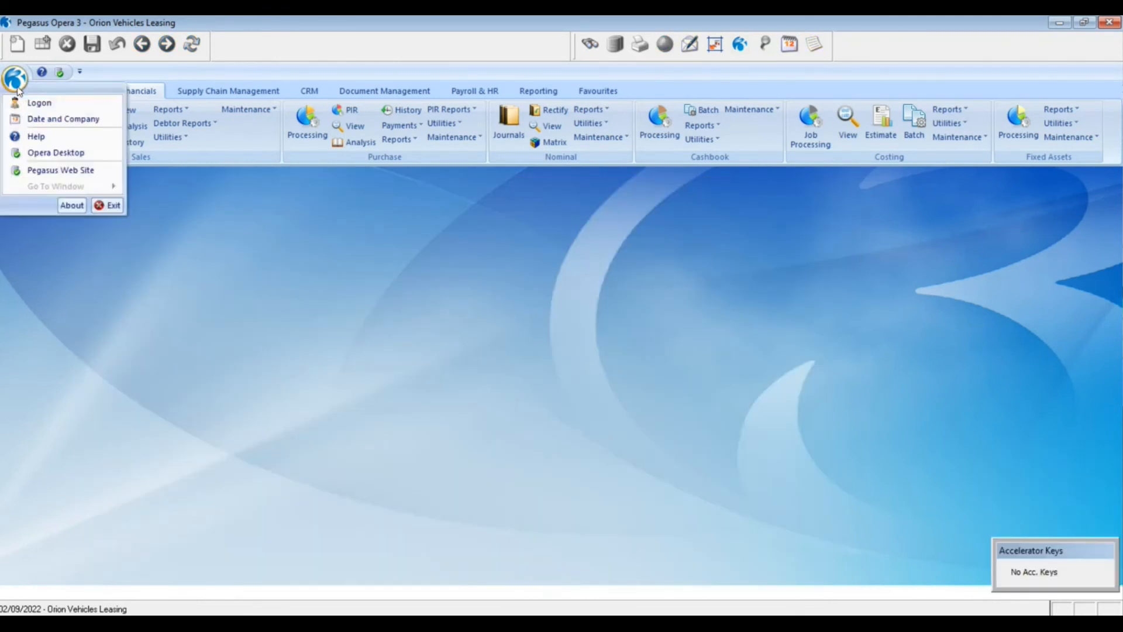
pyautogui.click(29, 118)
pyautogui.click(569, 336)
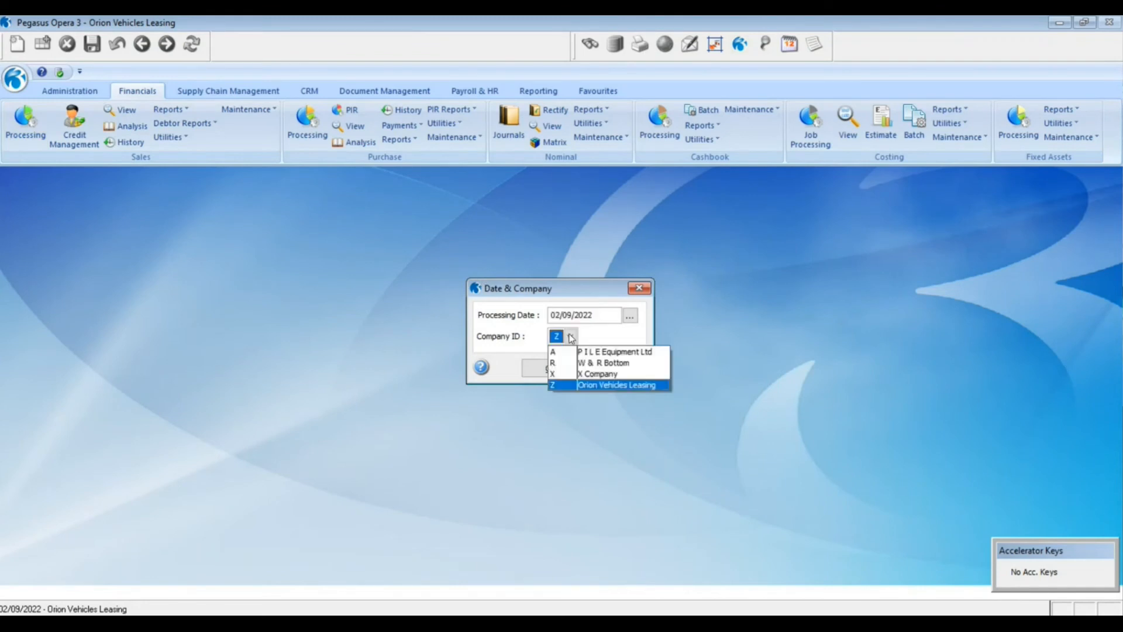
pyautogui.click(556, 353)
pyautogui.click(549, 368)
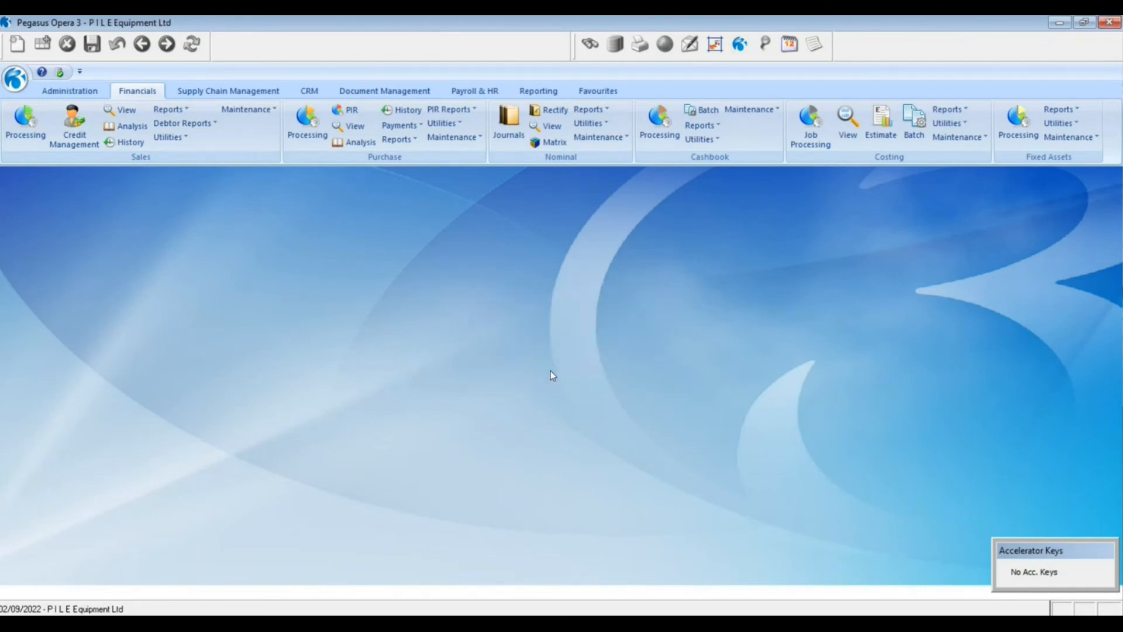
# Open Sales Processing for the new company and enter "smith manchester" as the sales account search text.
pyautogui.click(25, 120)
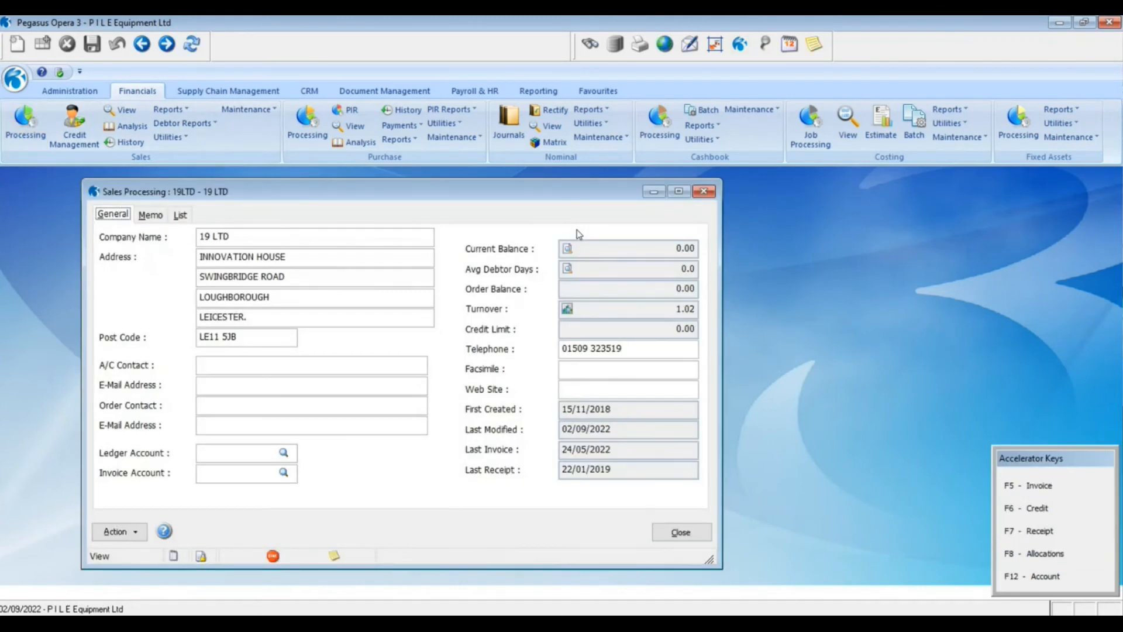
pyautogui.moveTo(462, 190); pyautogui.dragTo(587, 193)
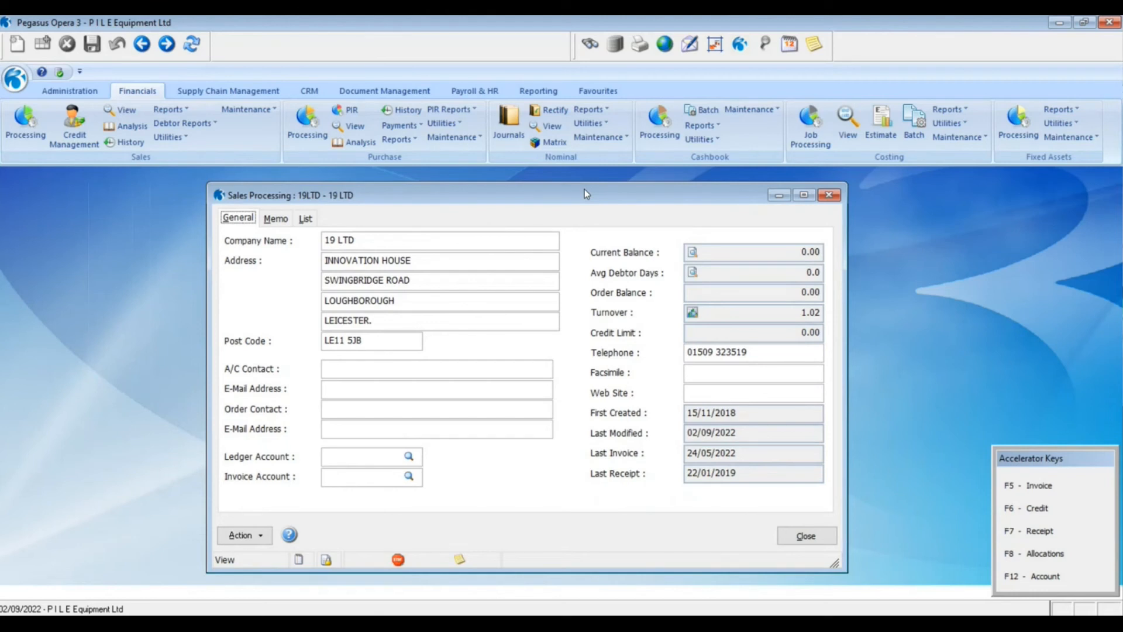
pyautogui.hotkey('ctrl', 'f')
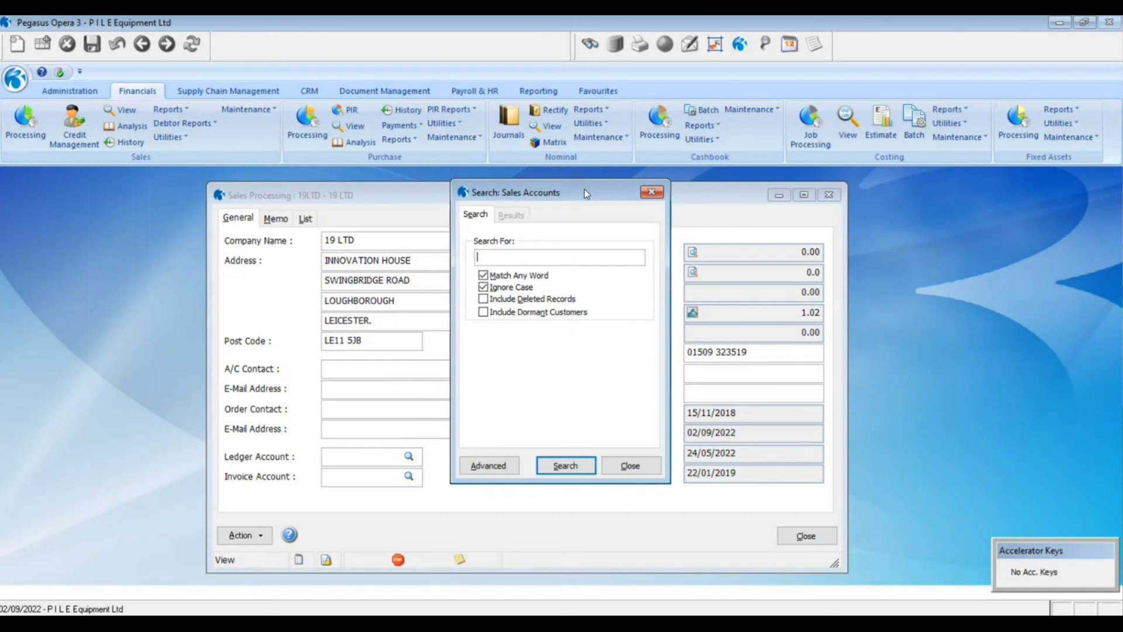
pyautogui.write('smith')
pyautogui.write('manchester')
# Extend the search to Address Lines 1 to 4, run it, and close the results and Sales Processing after reviewing them.
pyautogui.click(488, 465)
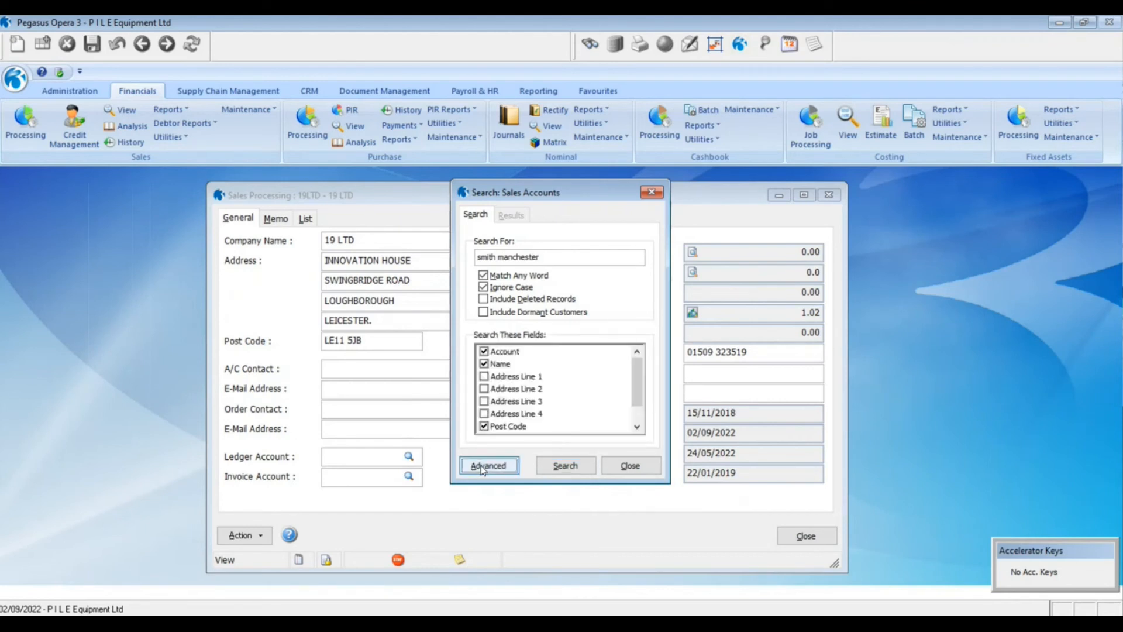
pyautogui.click(484, 376)
pyautogui.click(484, 388)
pyautogui.click(484, 401)
pyautogui.click(483, 413)
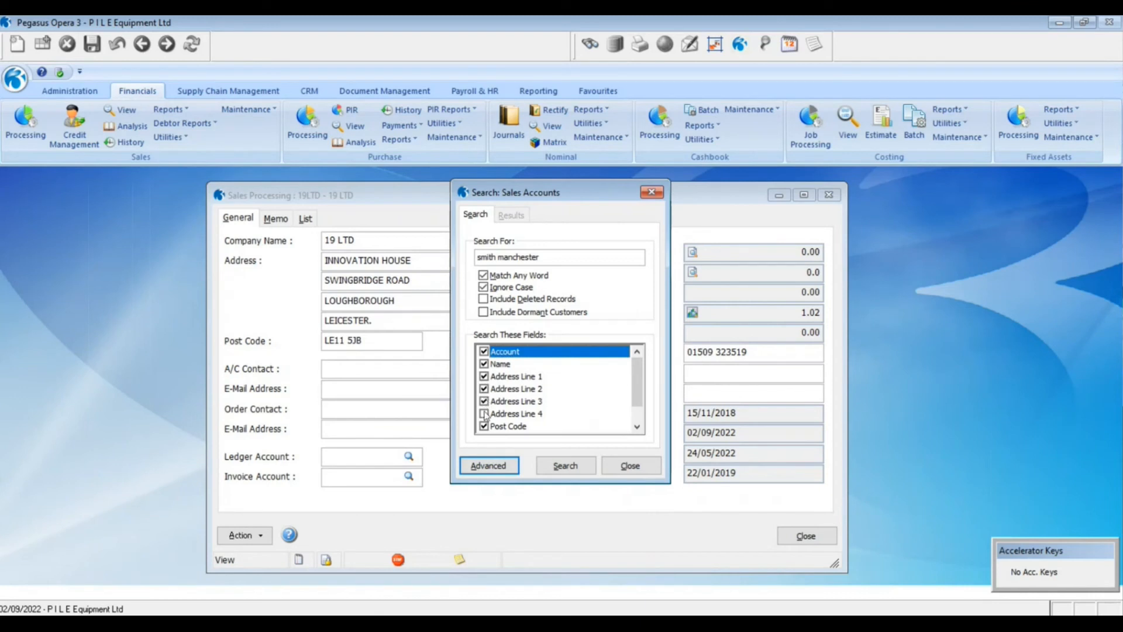
pyautogui.click(565, 465)
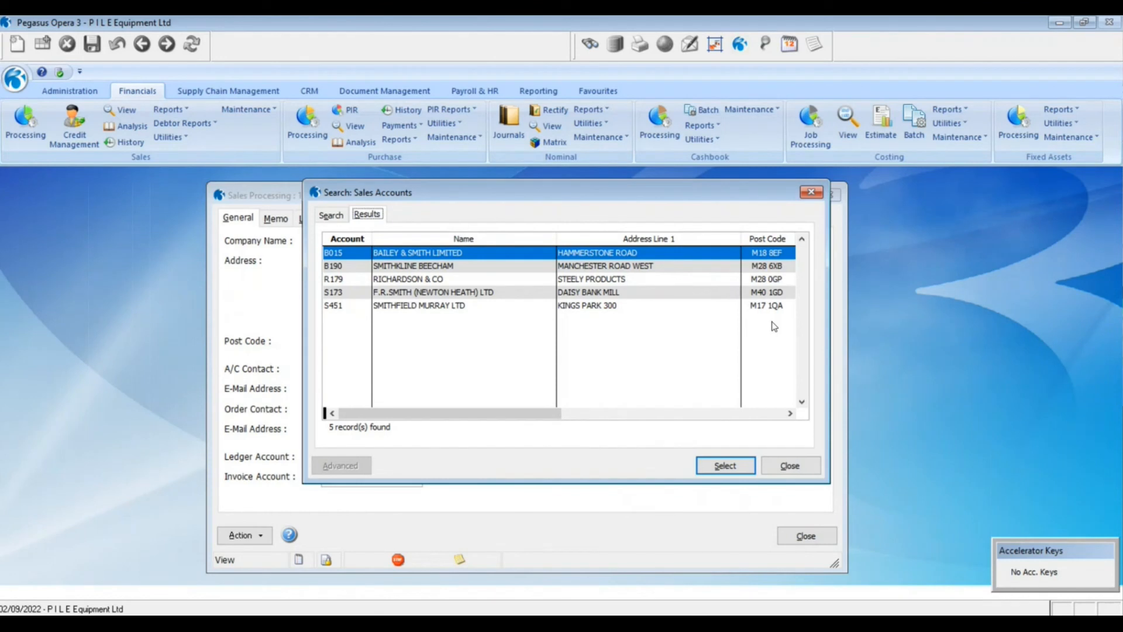
pyautogui.click(790, 468)
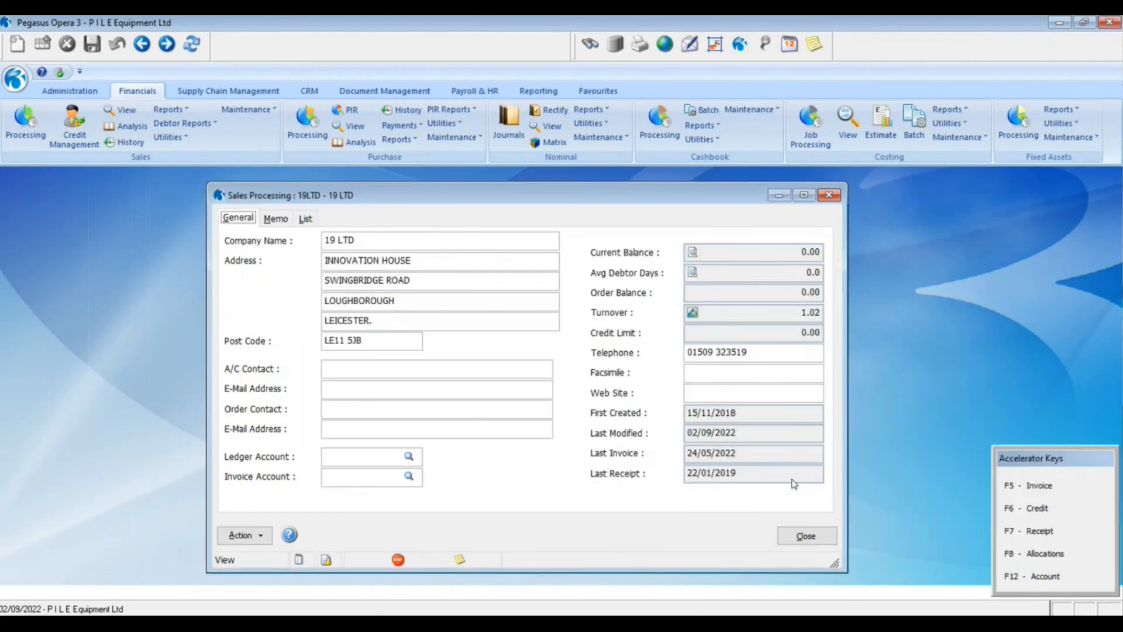
pyautogui.click(806, 536)
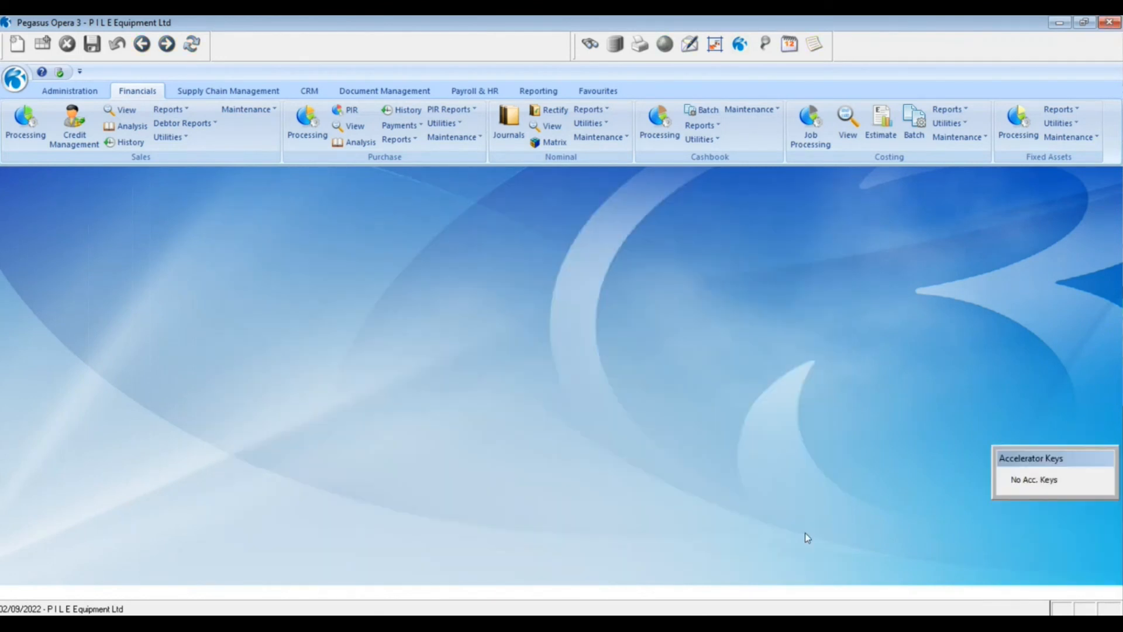
# Publish the sales Invoices & Credit Notes report to the screen using the Standard report layout.
pyautogui.click(172, 112)
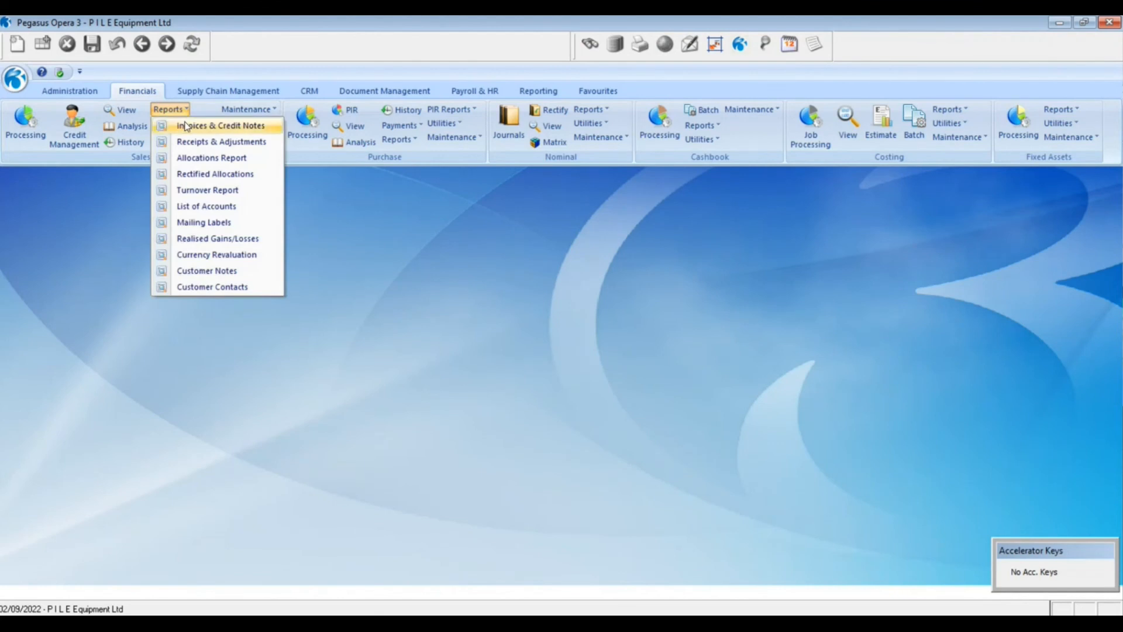
pyautogui.click(191, 125)
pyautogui.click(596, 493)
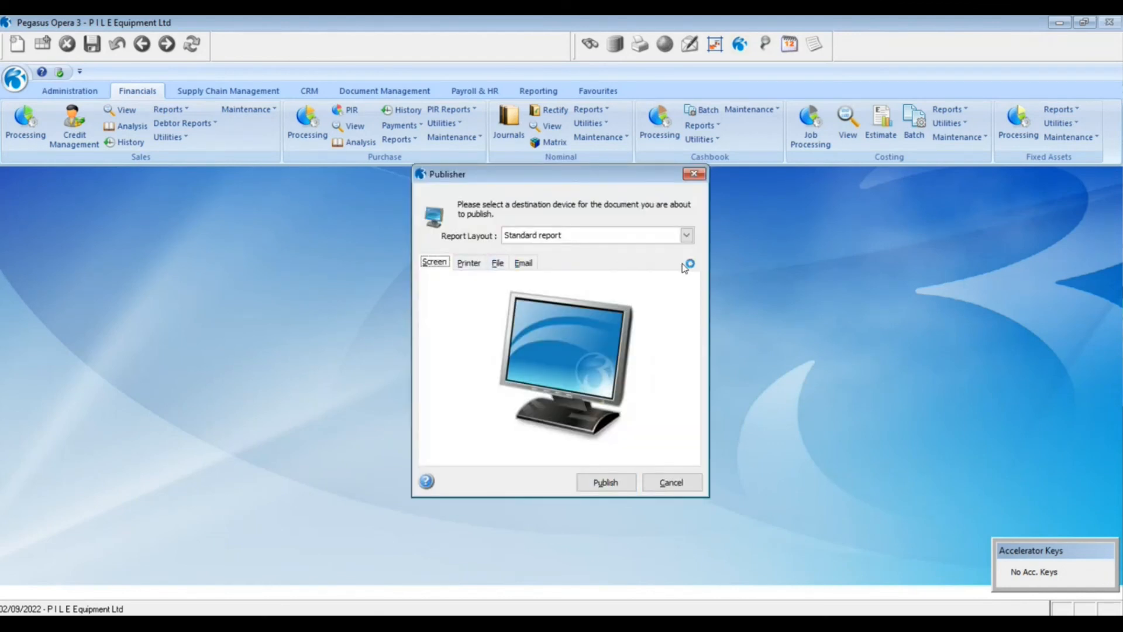
pyautogui.click(616, 486)
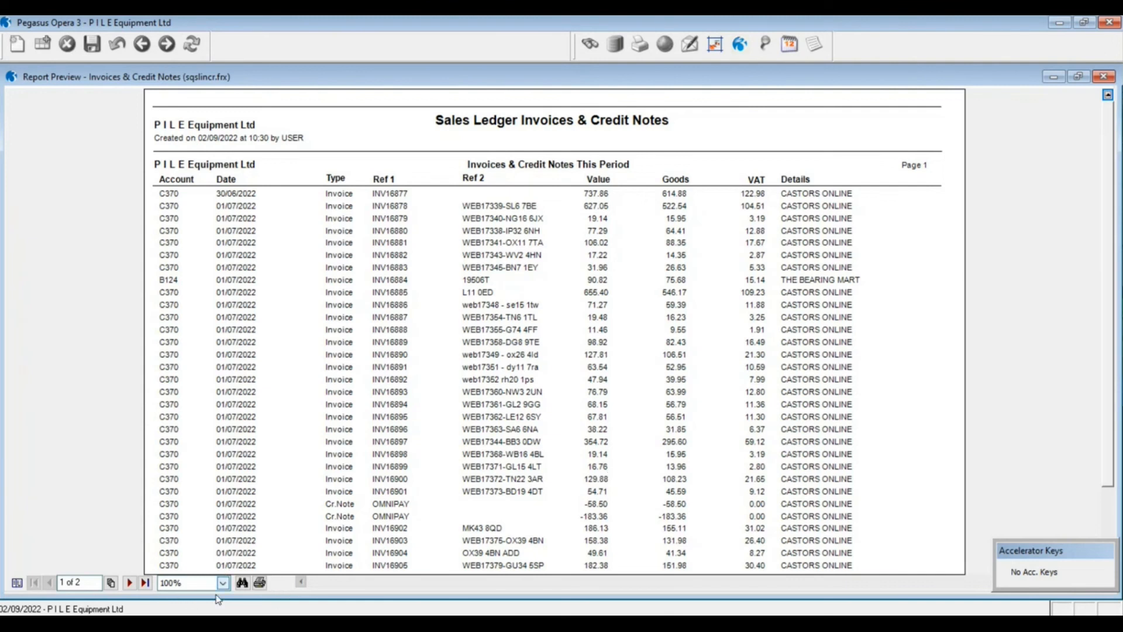
# Search the previewed Invoices & Credit Notes report for "cast" and close the preview after reviewing the matches.
pyautogui.rightClick(380, 308)
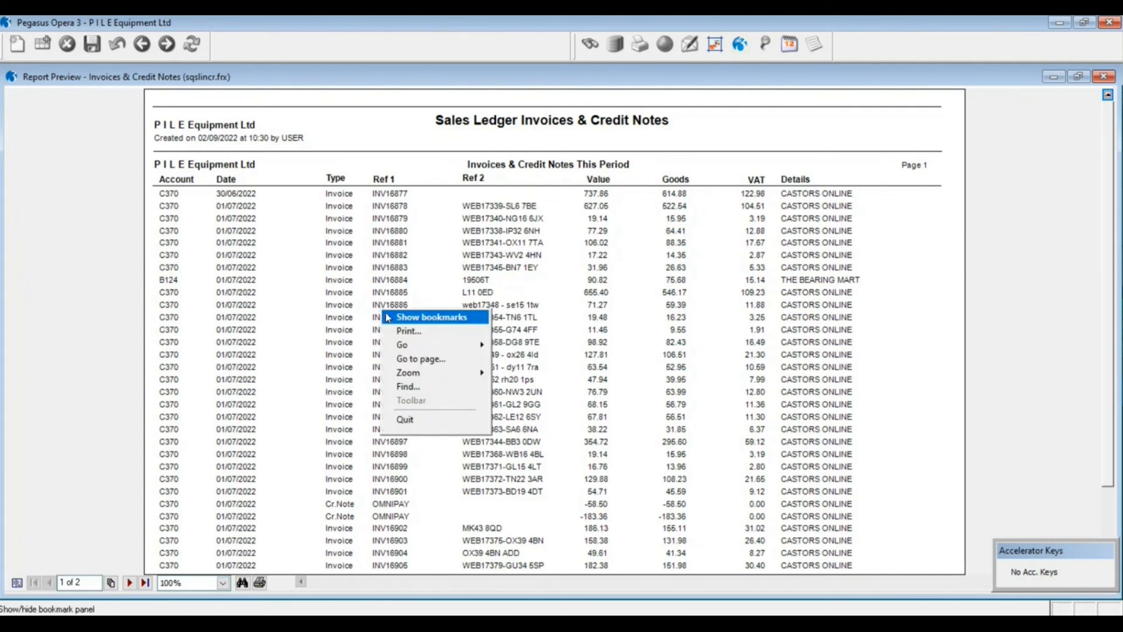
pyautogui.click(409, 386)
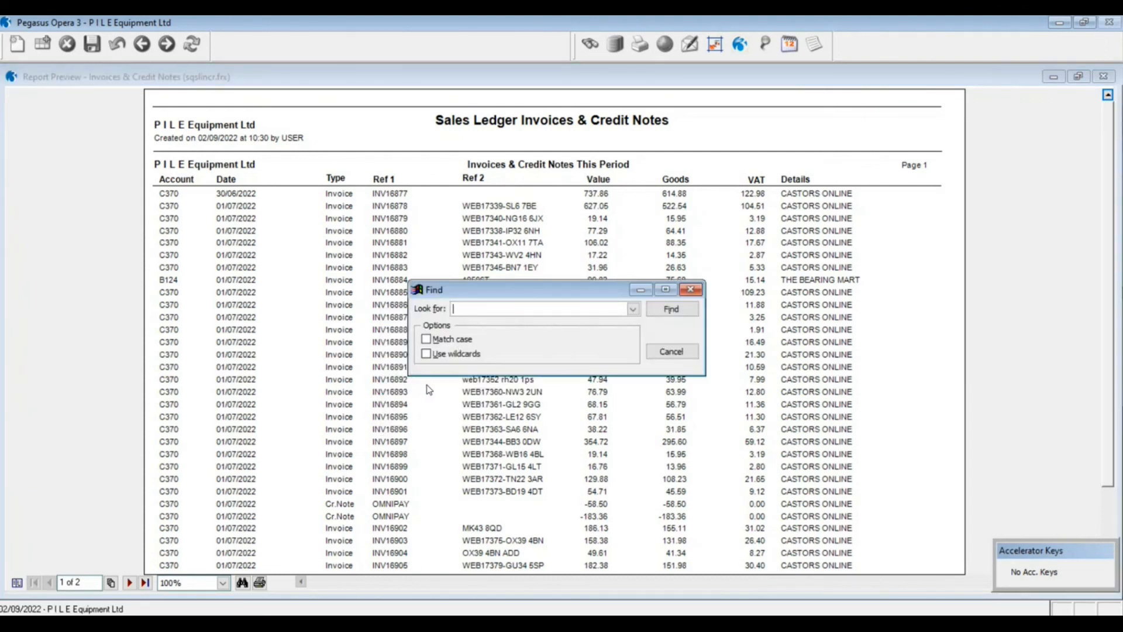
pyautogui.write('cast')
pyautogui.press('Return')
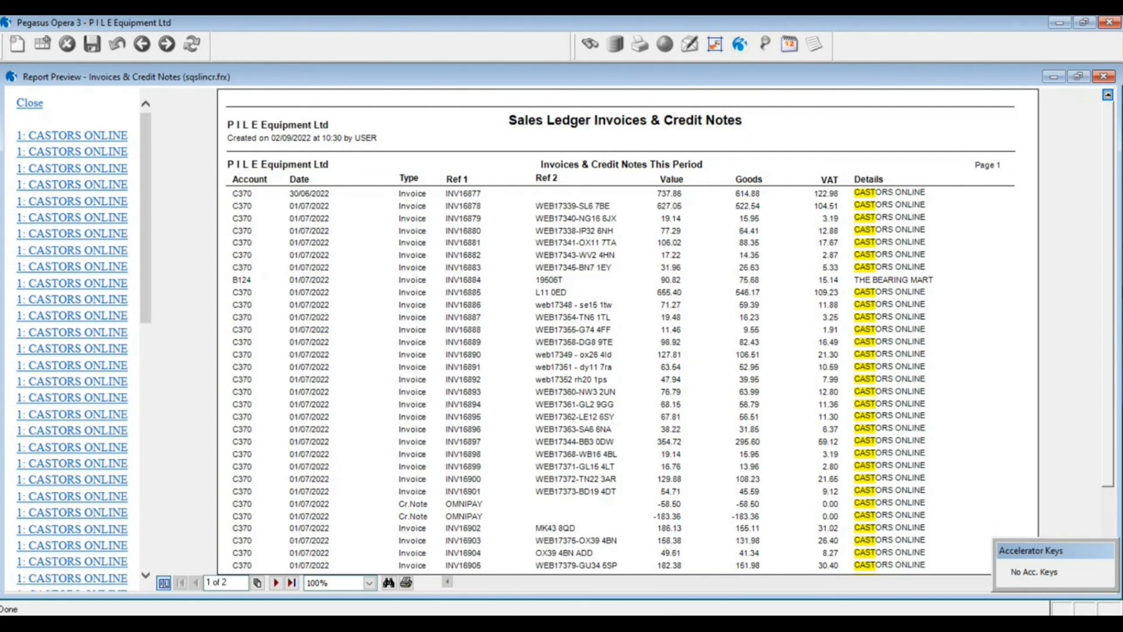
pyautogui.click(1100, 79)
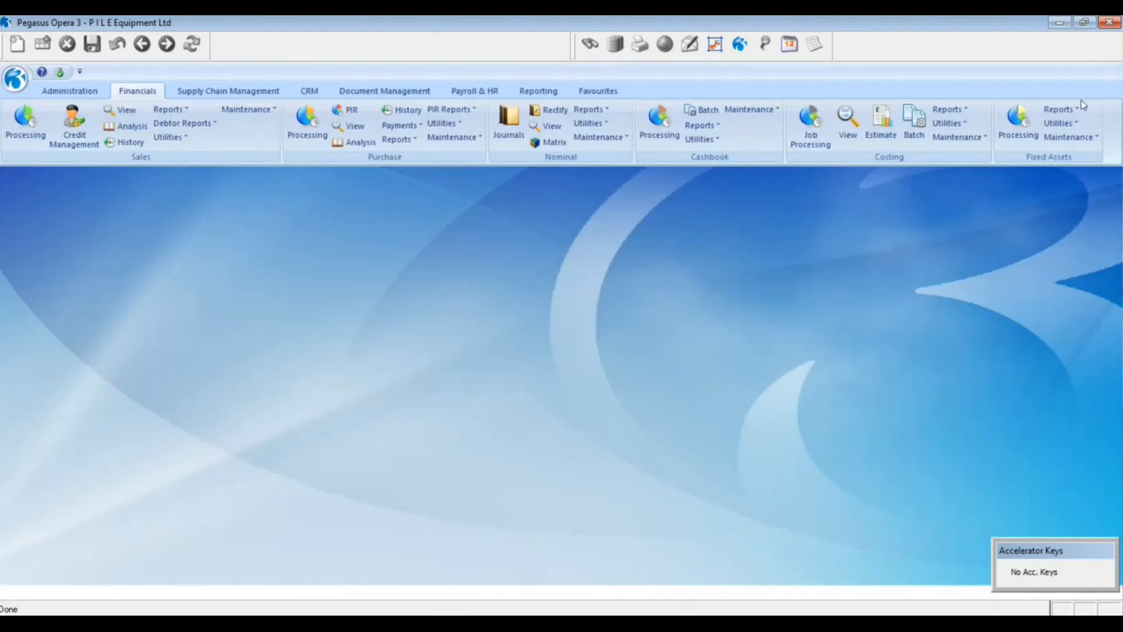
# Open Sales Processing, highlight the first address line of the 19 LTD account, and close the account form.
pyautogui.click(23, 127)
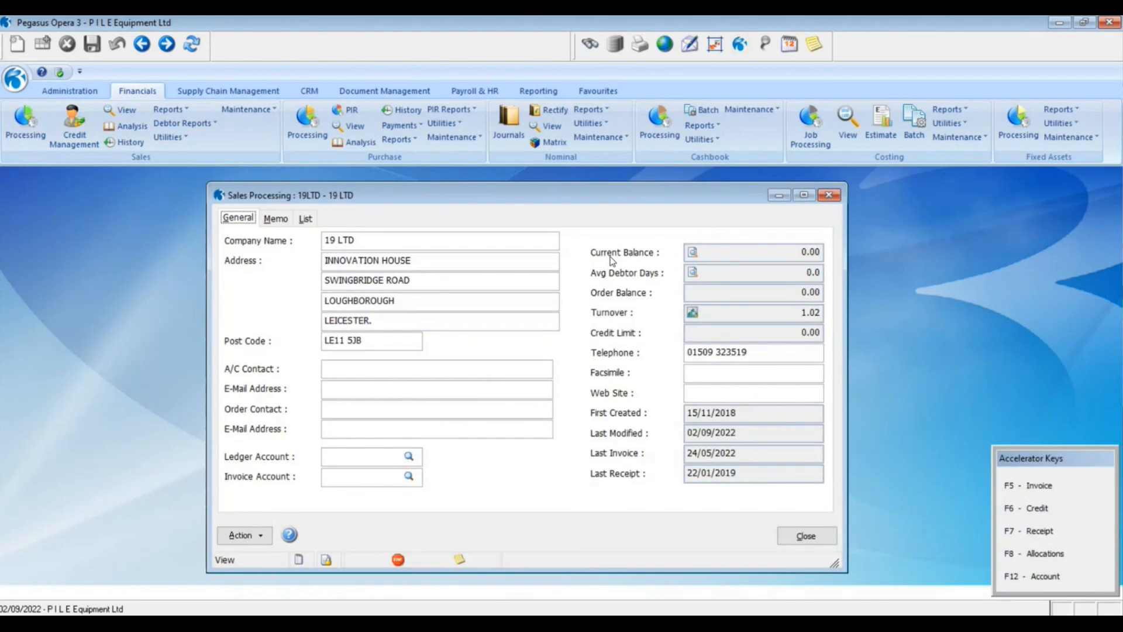
pyautogui.click(422, 260)
pyautogui.moveTo(424, 259); pyautogui.dragTo(325, 257)
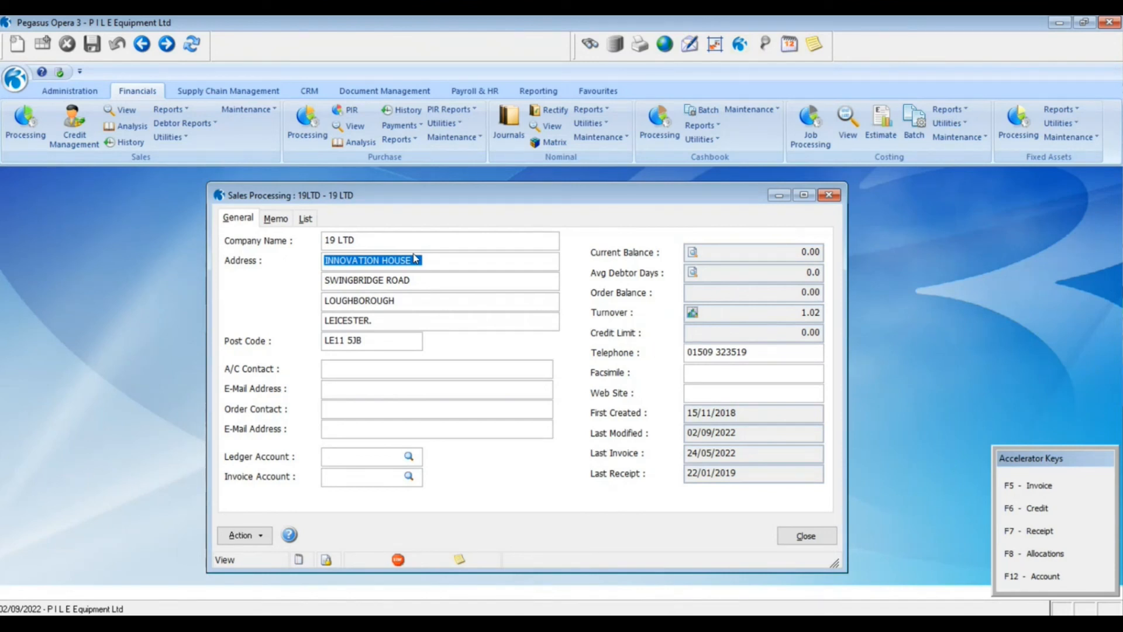
pyautogui.click(800, 541)
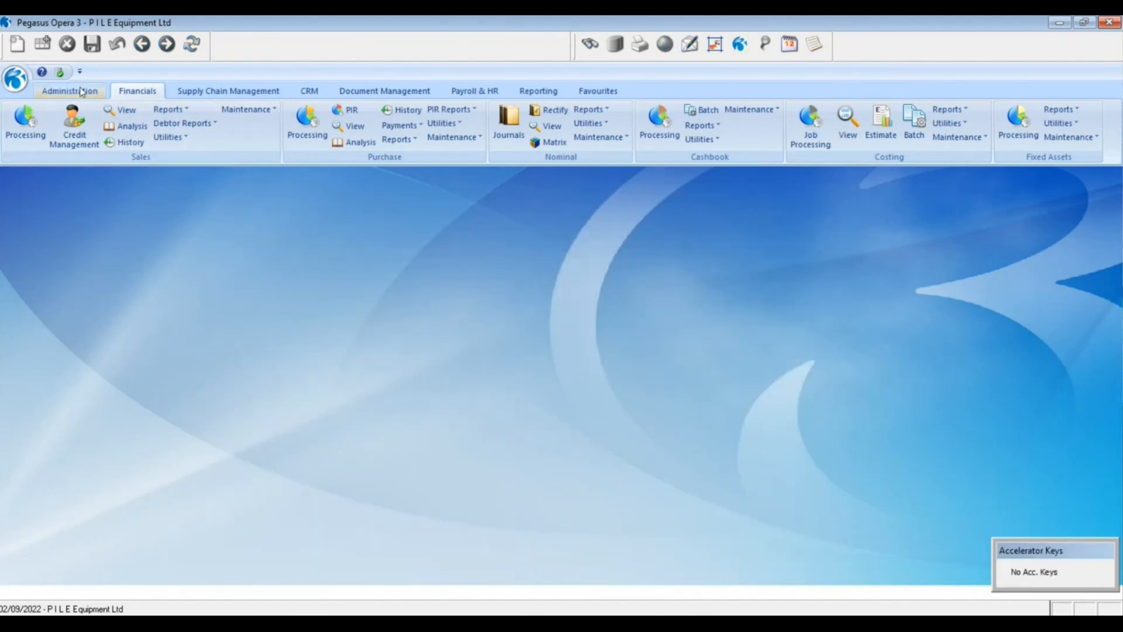
# Open the system Preferences to the general settings.
pyautogui.click(82, 92)
pyautogui.click(175, 111)
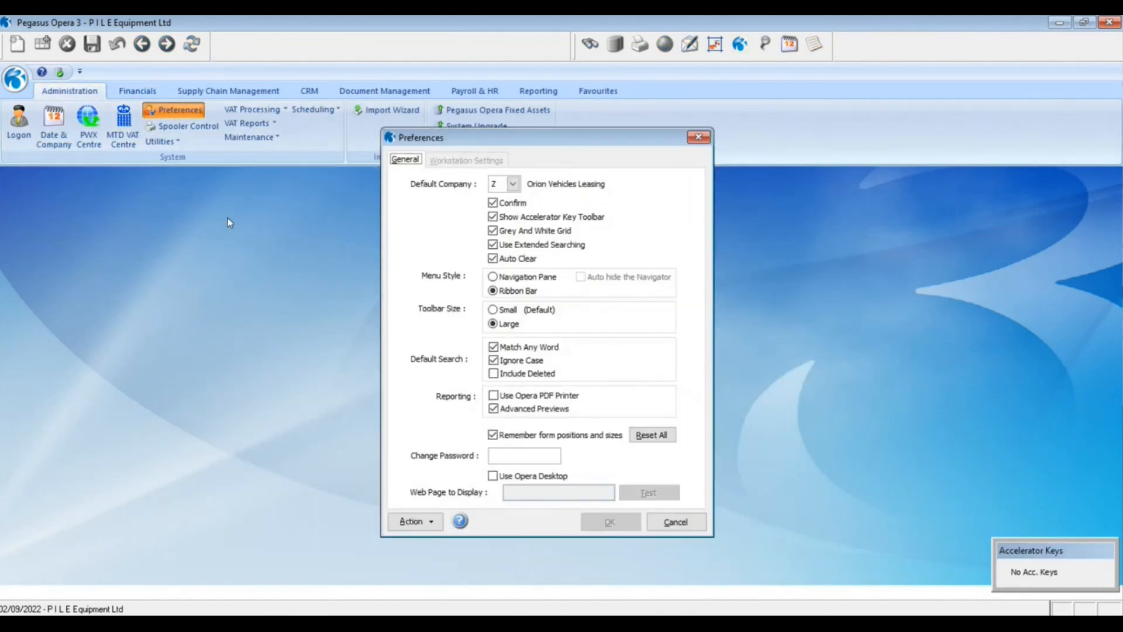